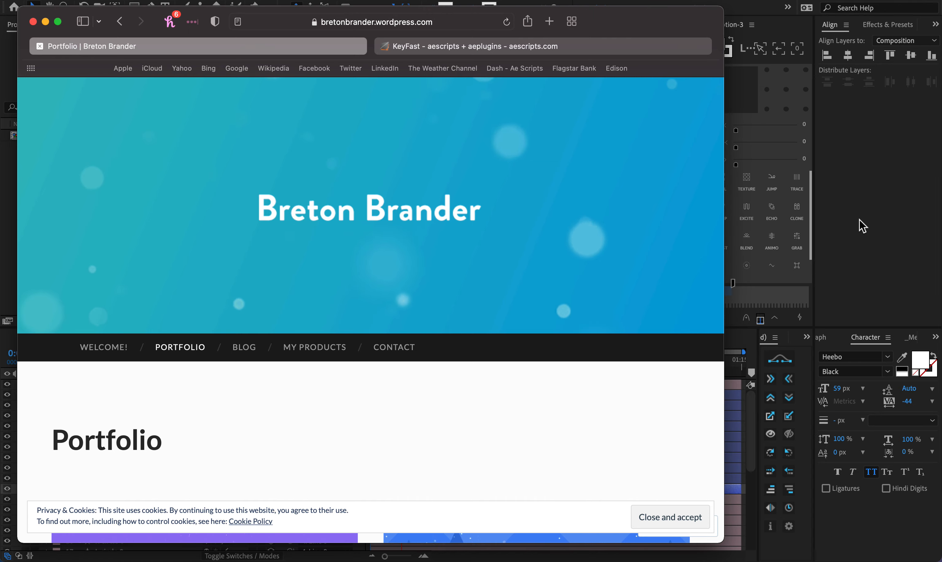
Step: Create a new 1920 x 1080 composition at 24 fps with a duration of 0:01:15:00
click(863, 226)
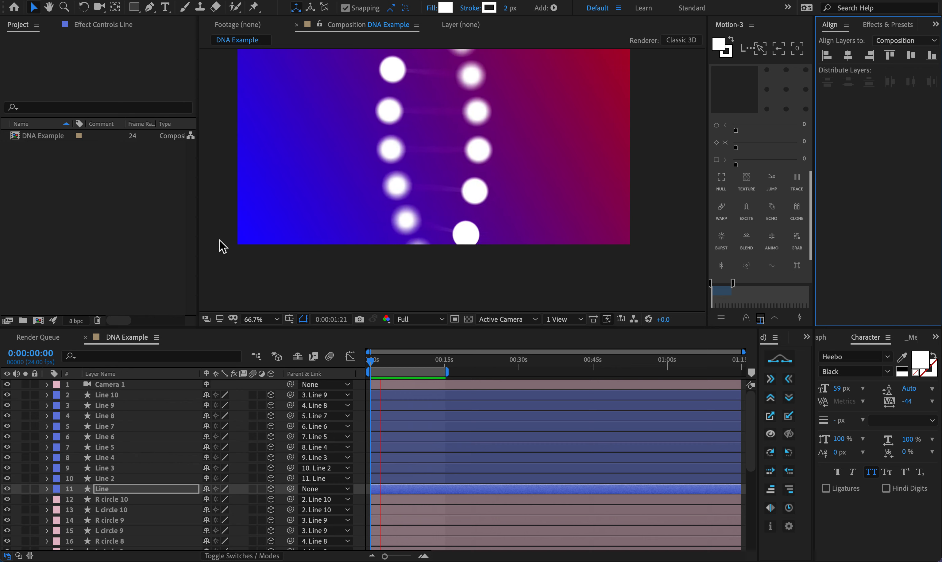
click(85, 210)
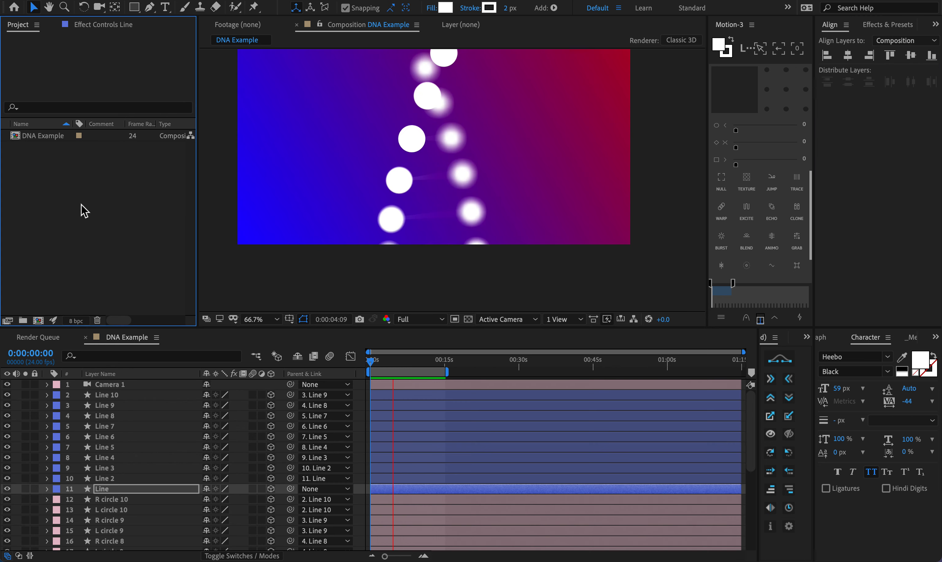
click(38, 320)
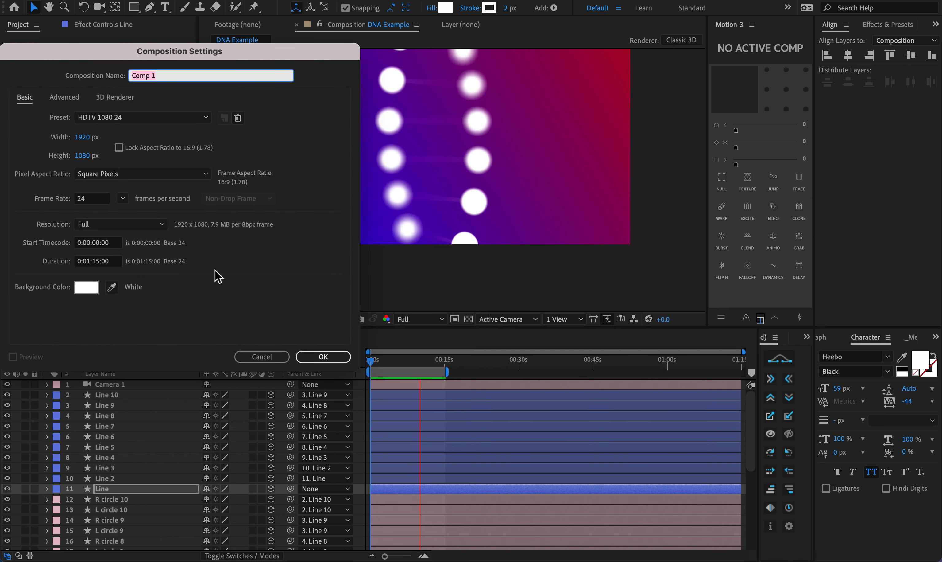
click(316, 356)
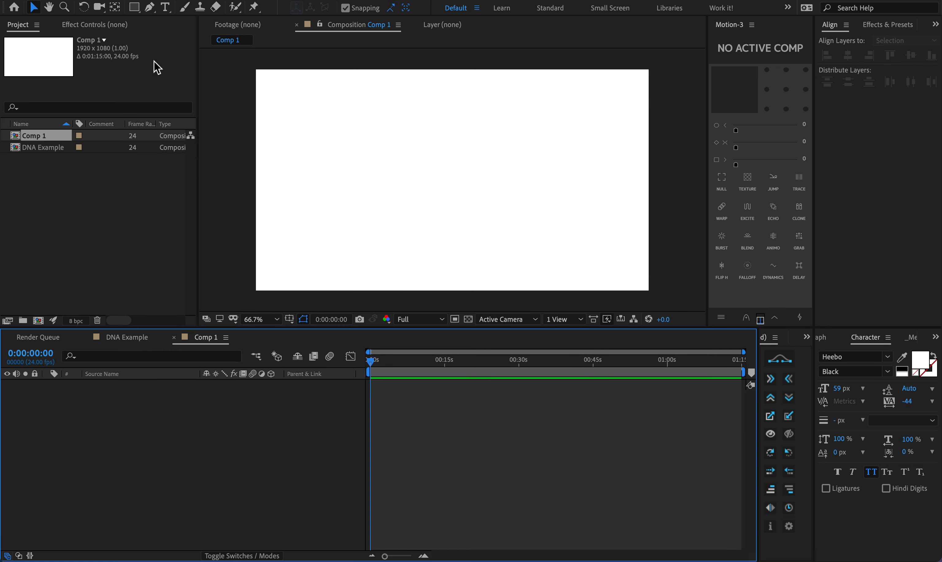
click(147, 171)
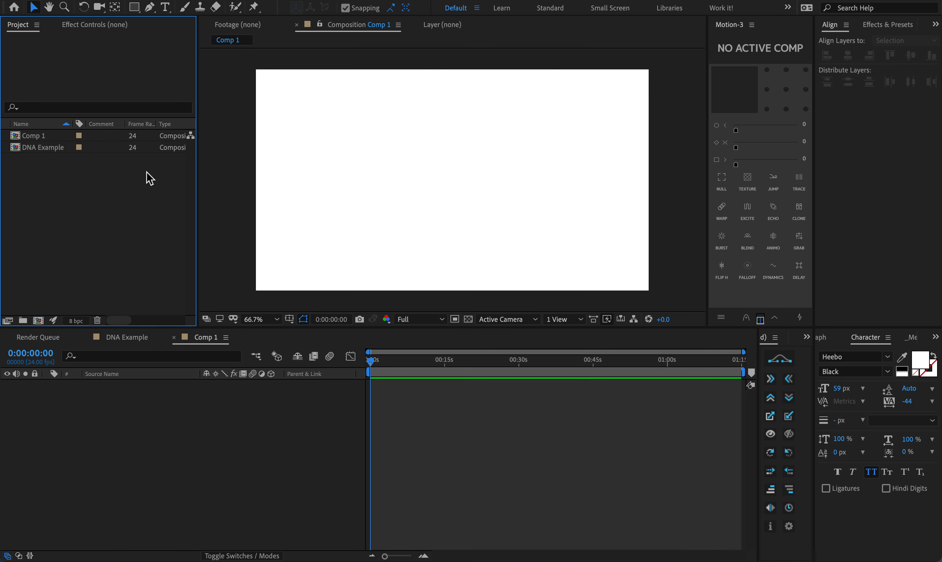
click(134, 7)
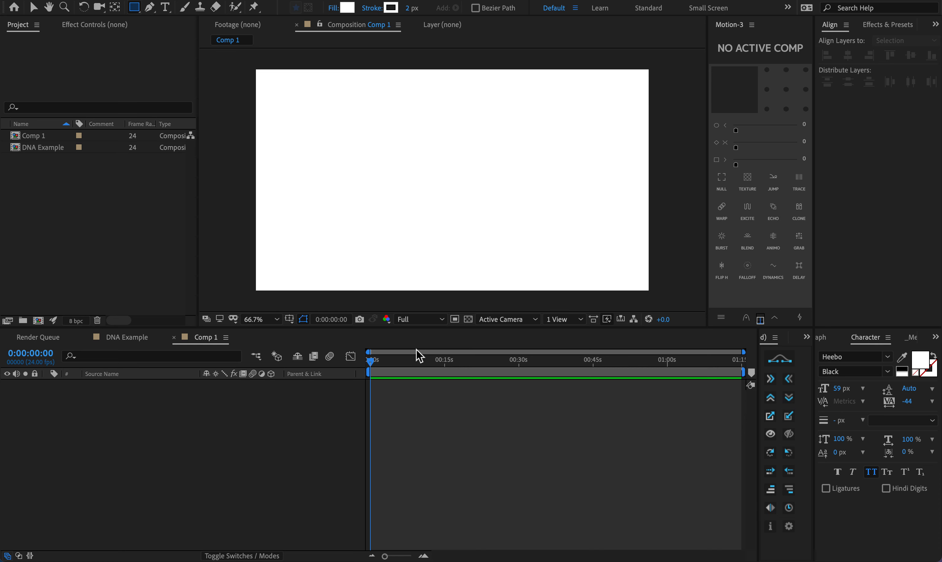
click(429, 384)
double_click(134, 8)
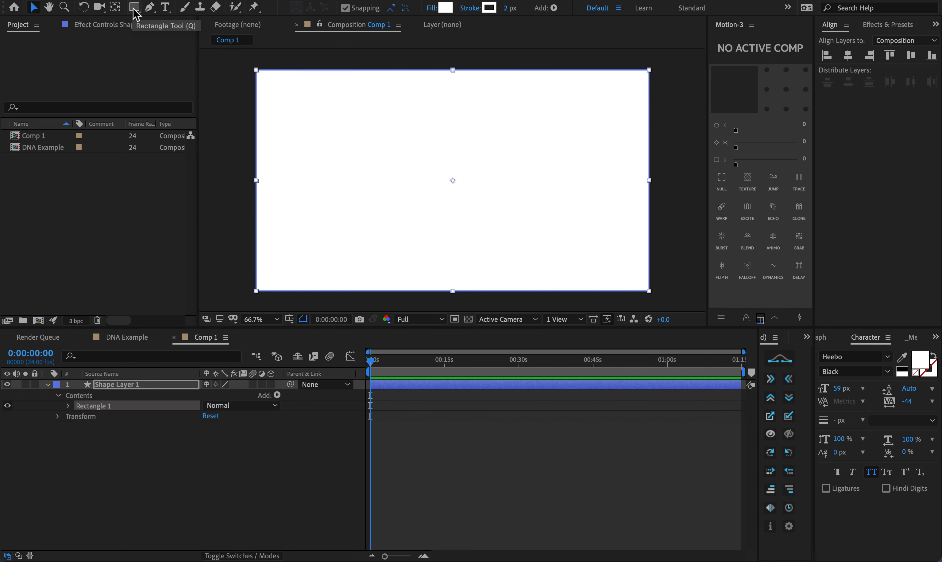
key(v)
key(Delete)
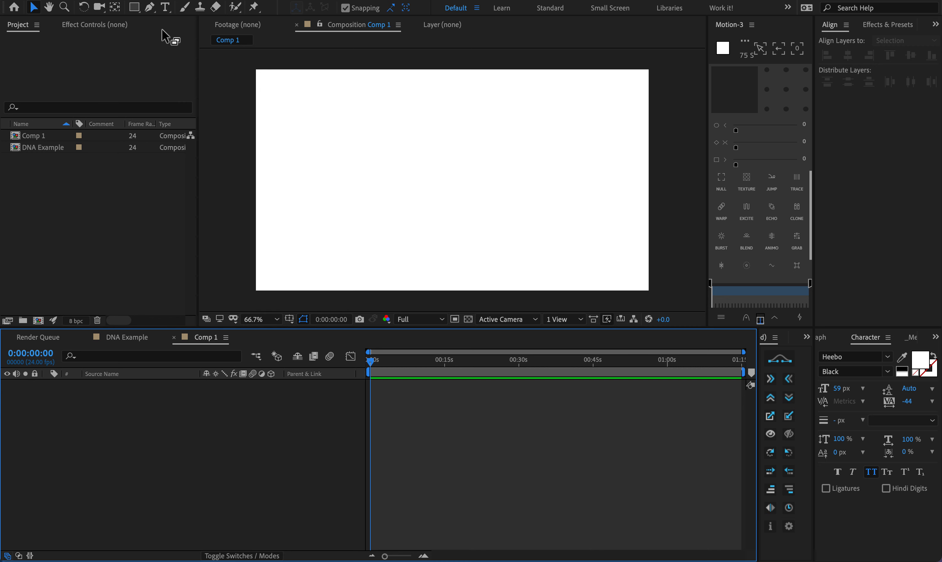
Step: Add a rectangle shape layer filling the whole composition and set its stroke width to 0 px
double_click(134, 8)
key(v)
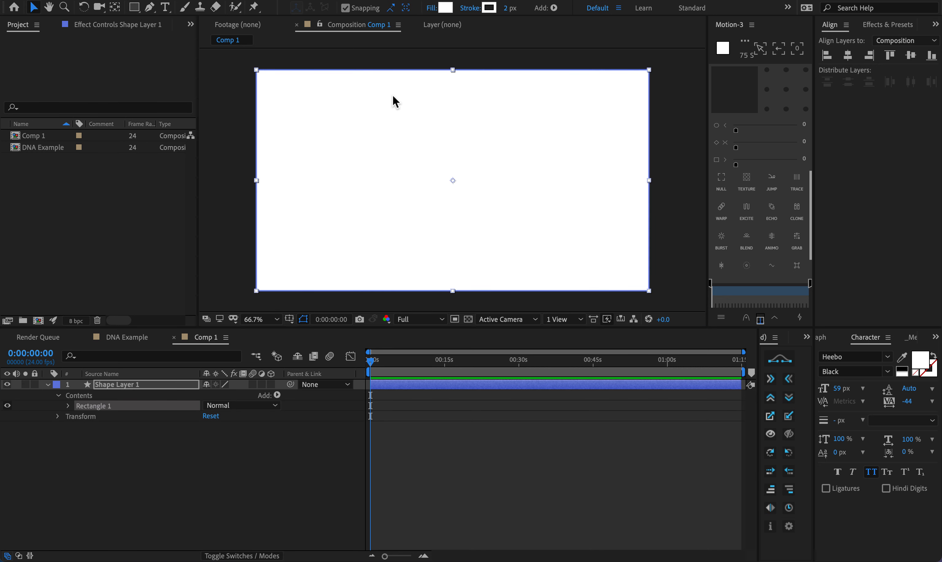
drag(505, 8, 337, 12)
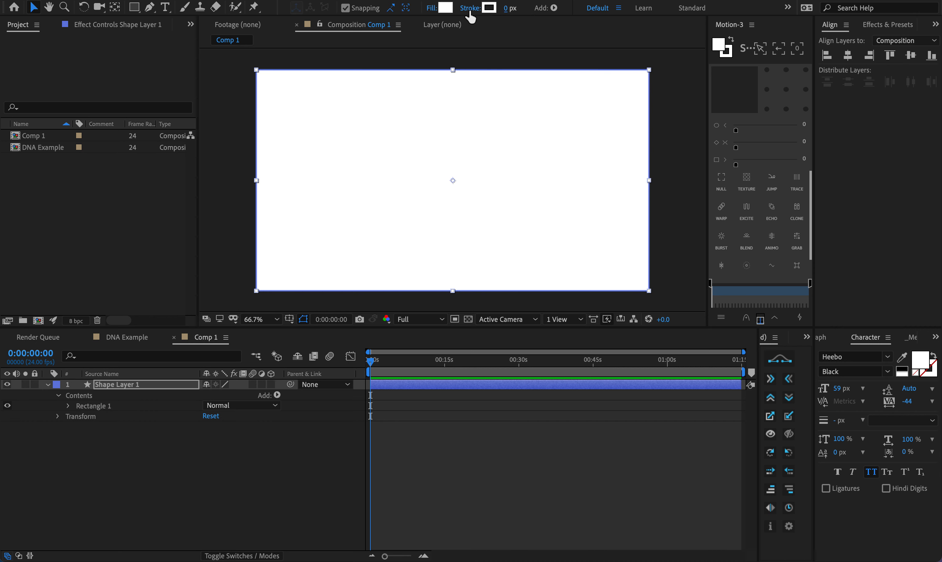
Step: Change the rectangle's fill to a linear gradient running from blue (0708FF) to dark red
click(432, 8)
click(45, 76)
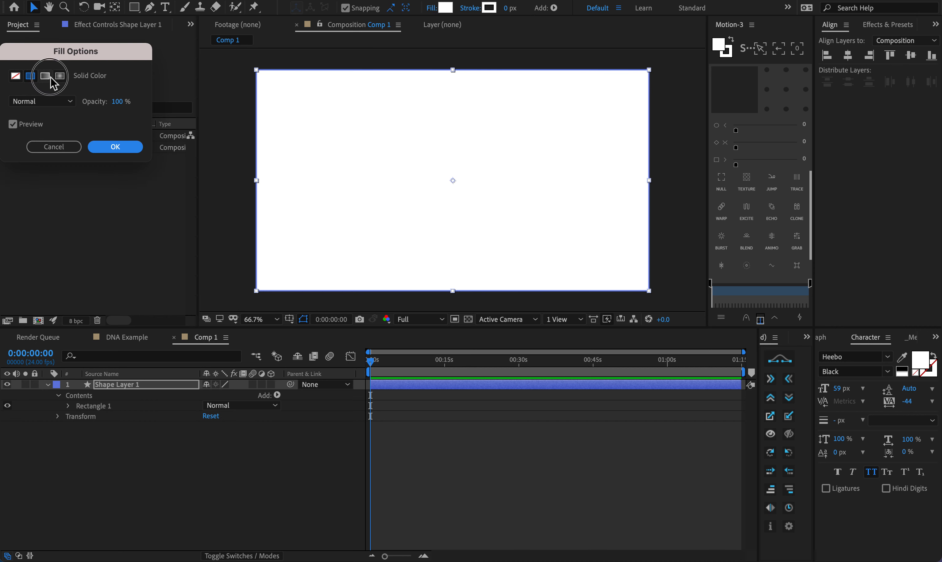
click(119, 151)
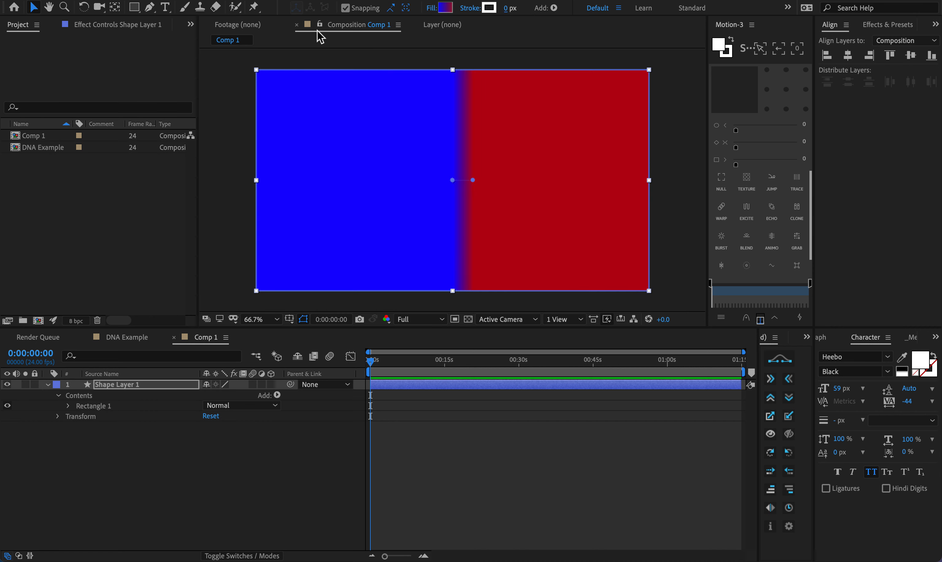
click(430, 8)
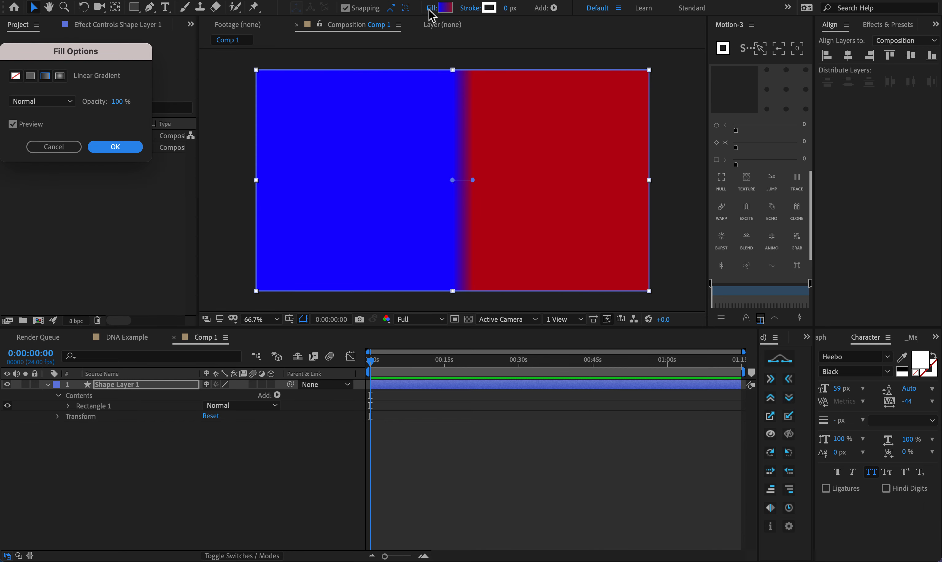
click(126, 146)
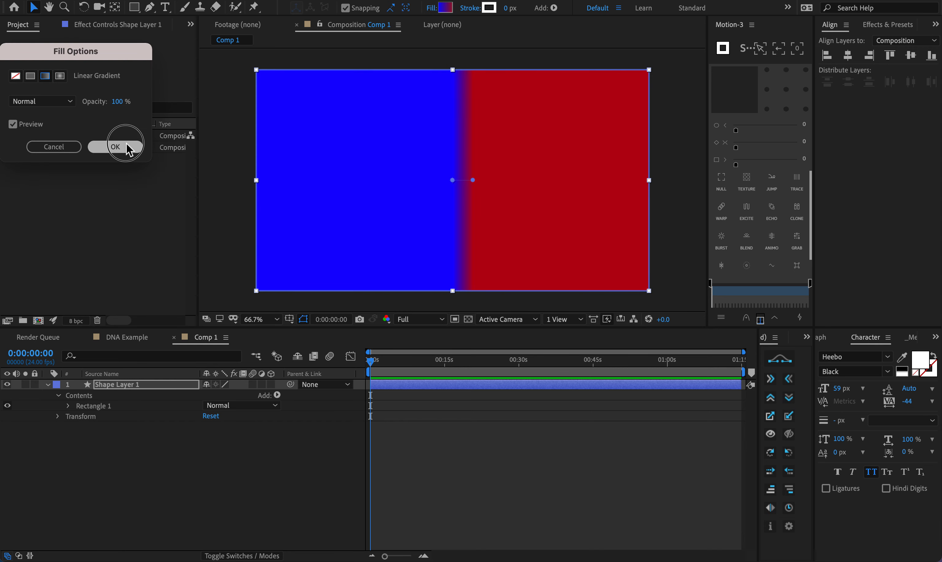
click(450, 8)
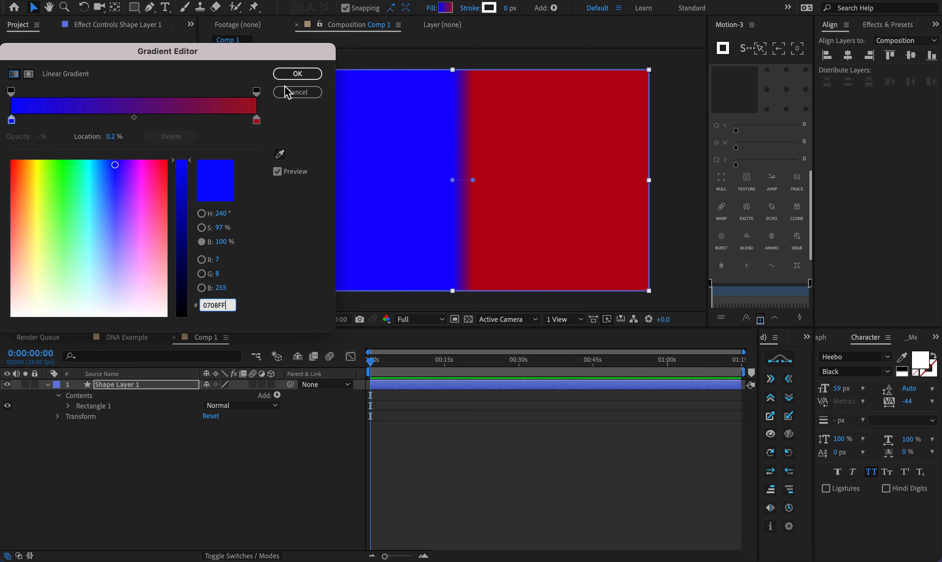
click(297, 75)
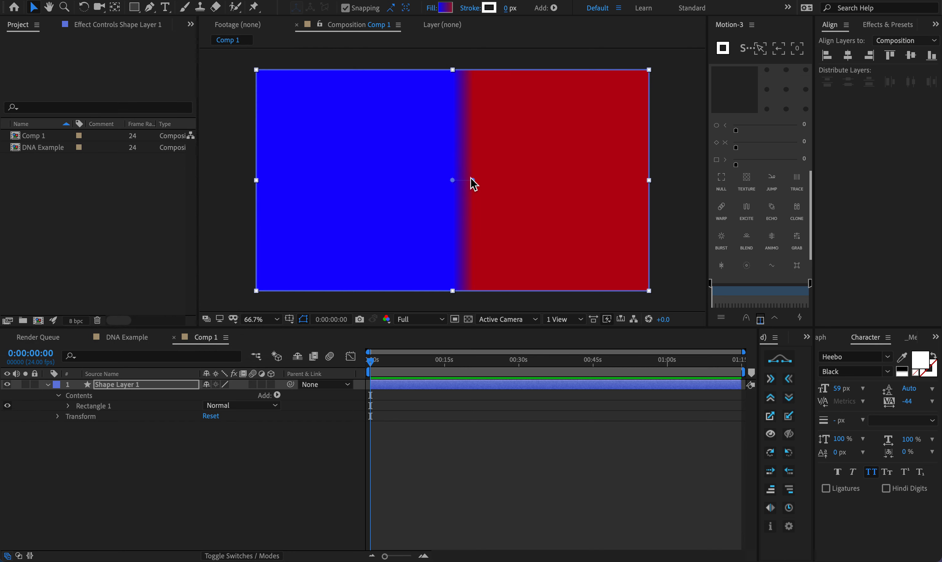
Step: Stretch the gradient diagonally, with its red end at the rectangle's upper-right corner and its blue end beyond the lower-left corner
drag(470, 177, 587, 110)
key(super+z)
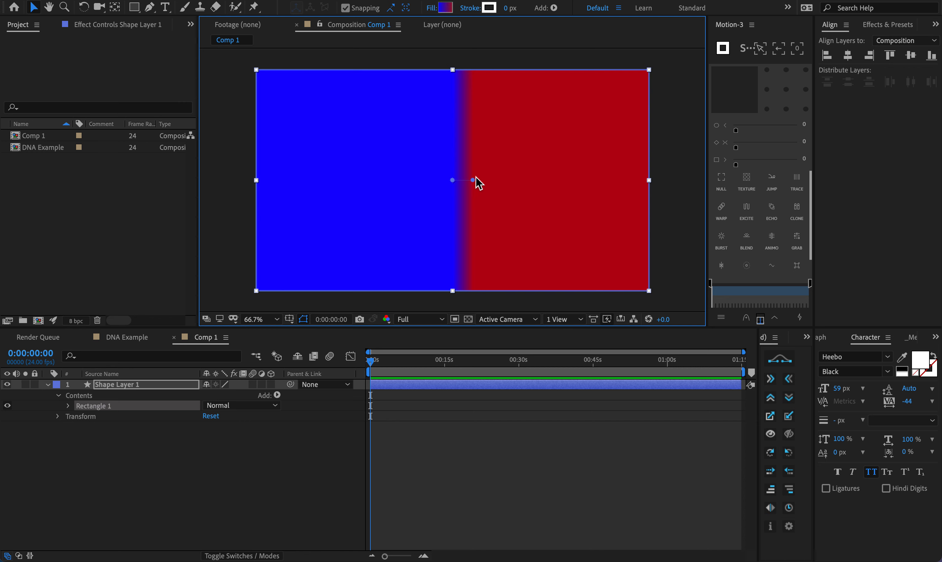
drag(476, 177, 653, 66)
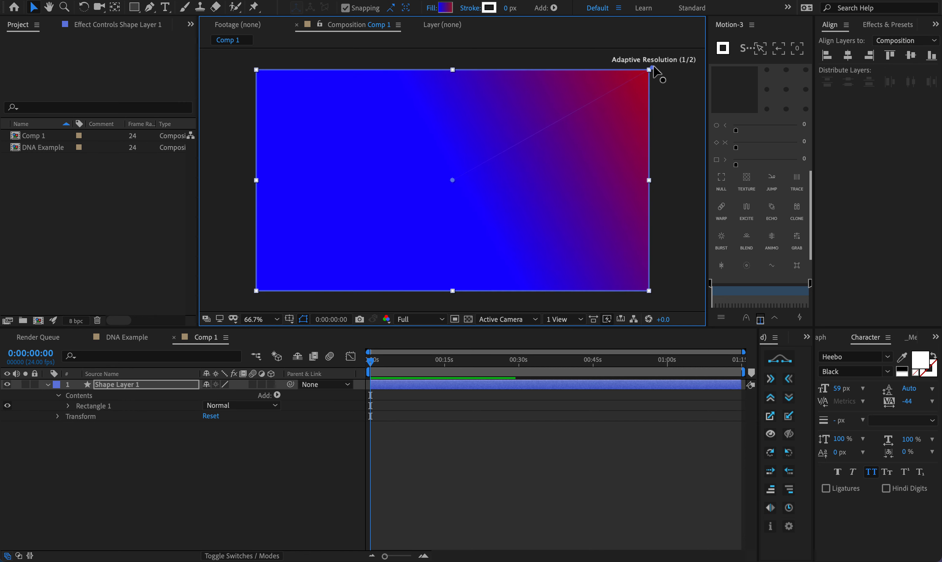
drag(453, 183, 183, 336)
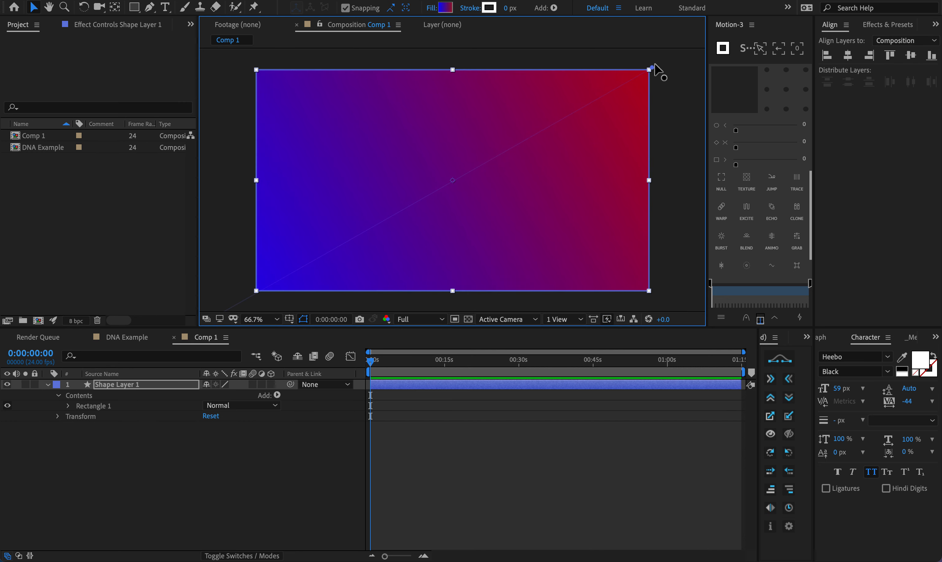
Step: Check the red colour stop of the rectangle's gradient in the Gradient Editor
click(445, 8)
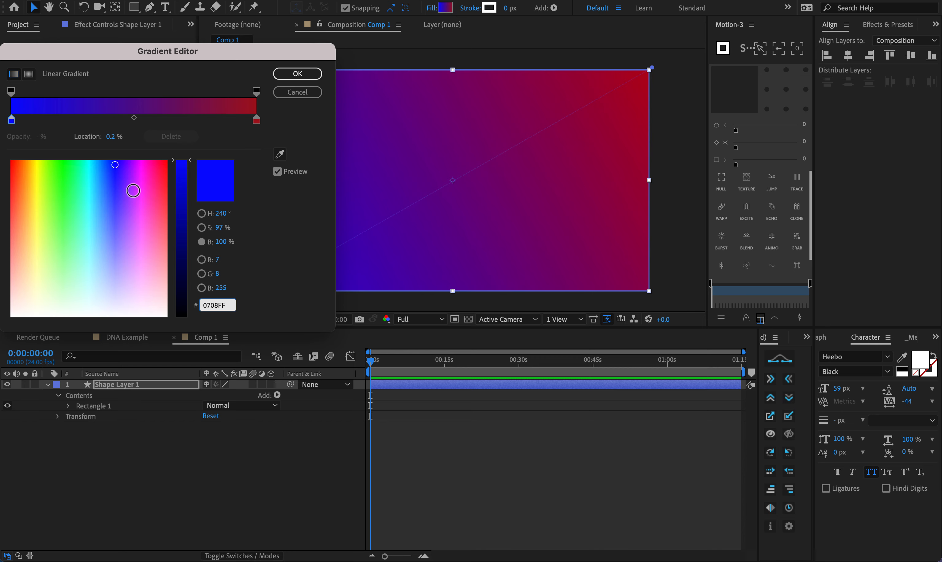
click(256, 121)
key(Return)
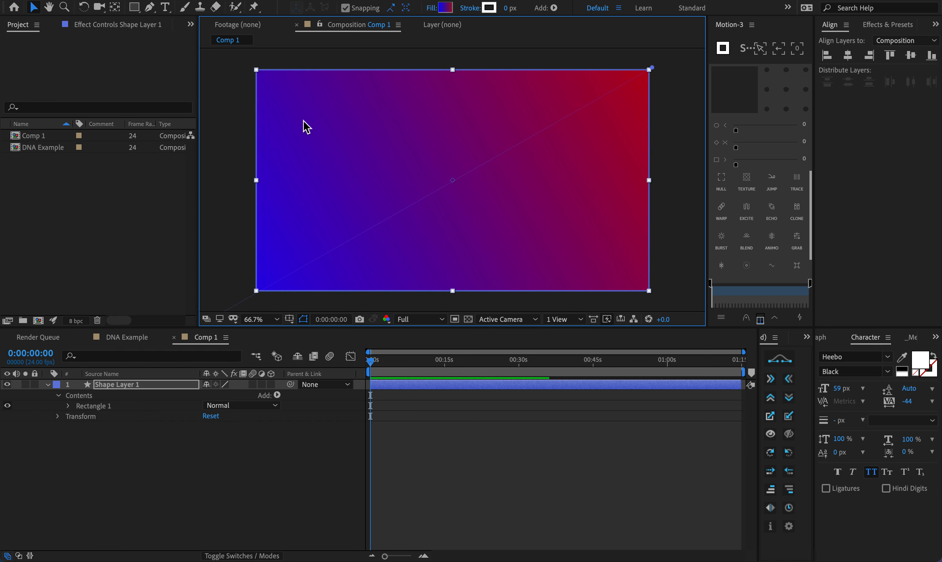
Step: Toggle the mask and shape path visibility off and back on in the composition view
click(305, 319)
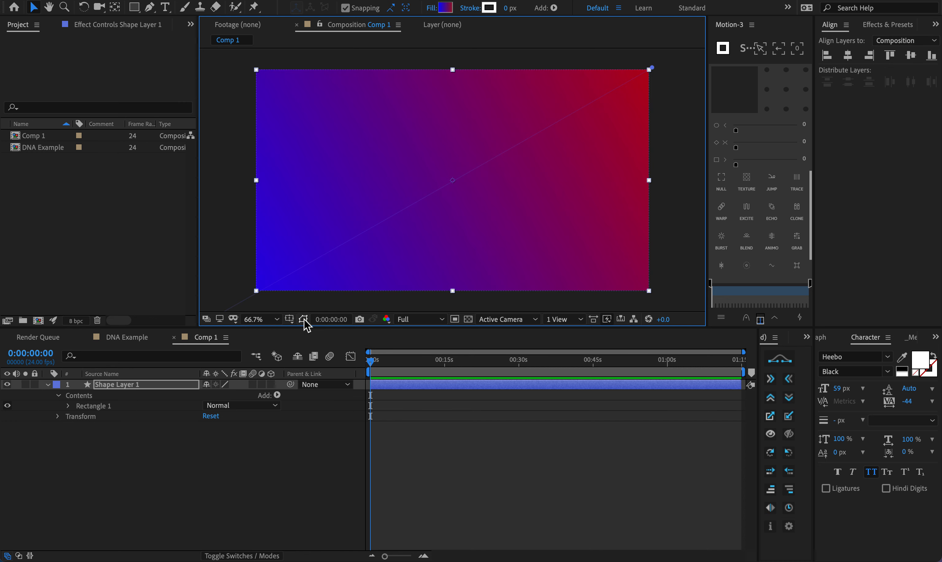
click(305, 319)
click(304, 319)
click(304, 319)
click(304, 319)
click(304, 319)
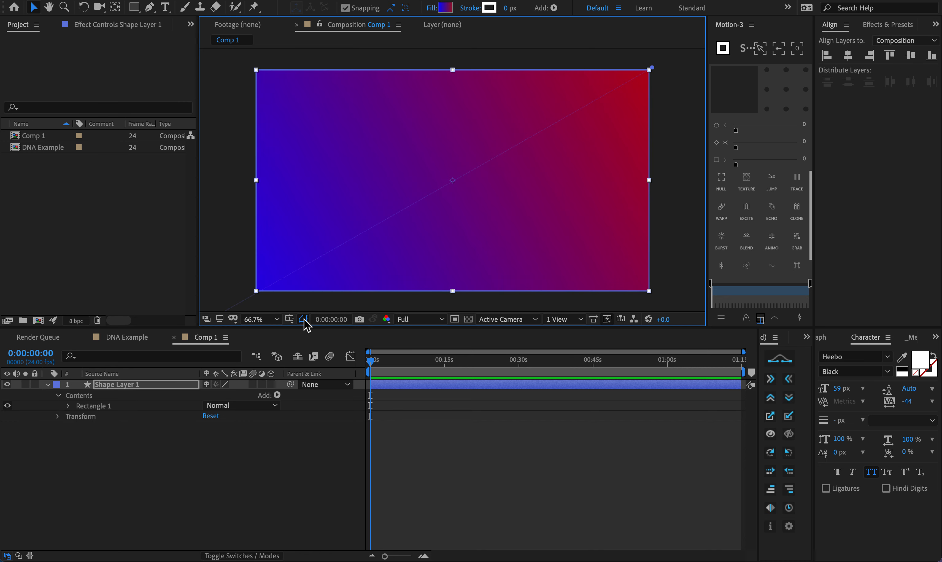
click(304, 320)
click(305, 319)
Step: Adjust both gradient endpoints so they sit slightly outside the rectangle's upper-right and lower-left corners
drag(652, 66, 673, 61)
key(z)
alt+click(365, 220)
key(v)
drag(361, 237, 378, 226)
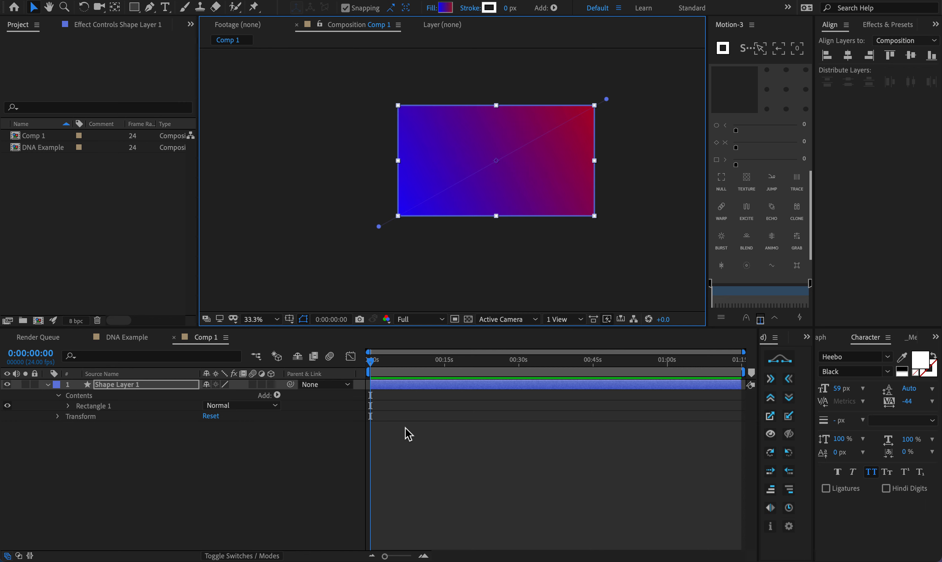
Step: Rename the gradient shape layer as BG and lock it
click(409, 433)
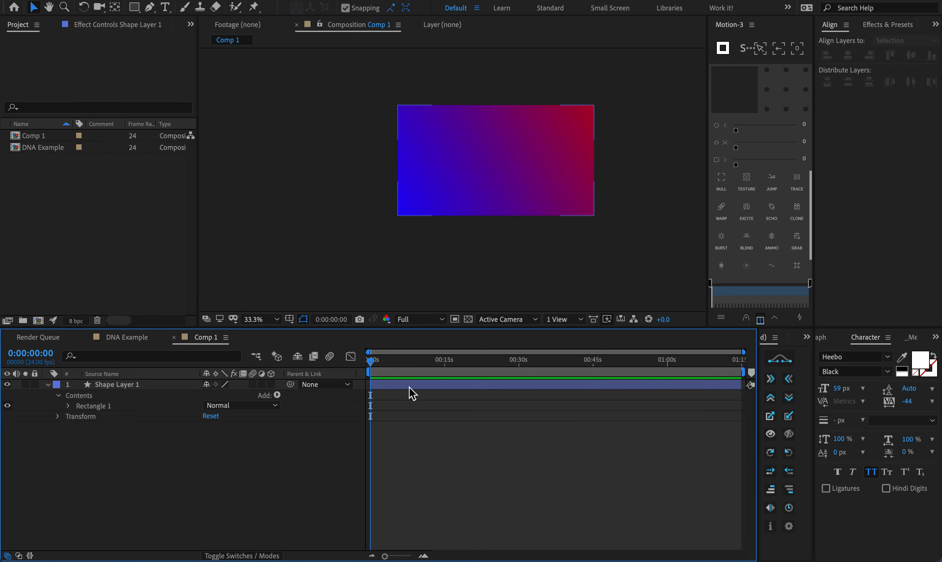
click(409, 388)
key(Return)
text(BG)
key(Return)
key(ctrl+l)
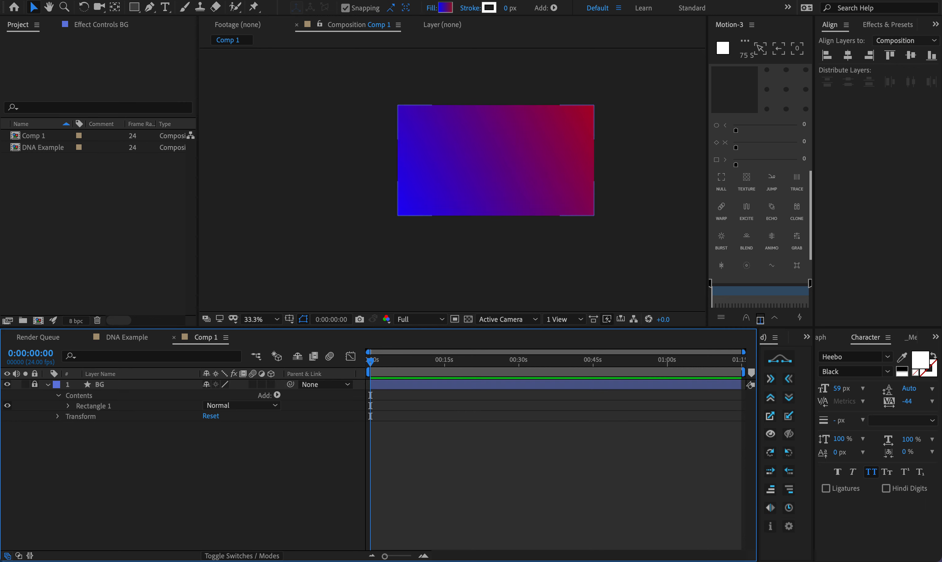
Step: Mark the BG layer as shy and hide shy layers in the timeline
click(207, 384)
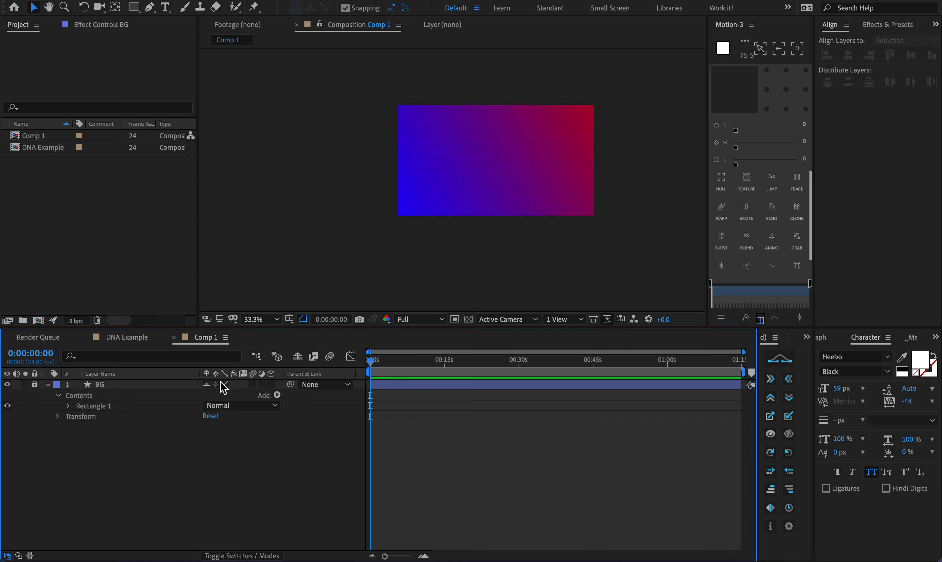
click(302, 358)
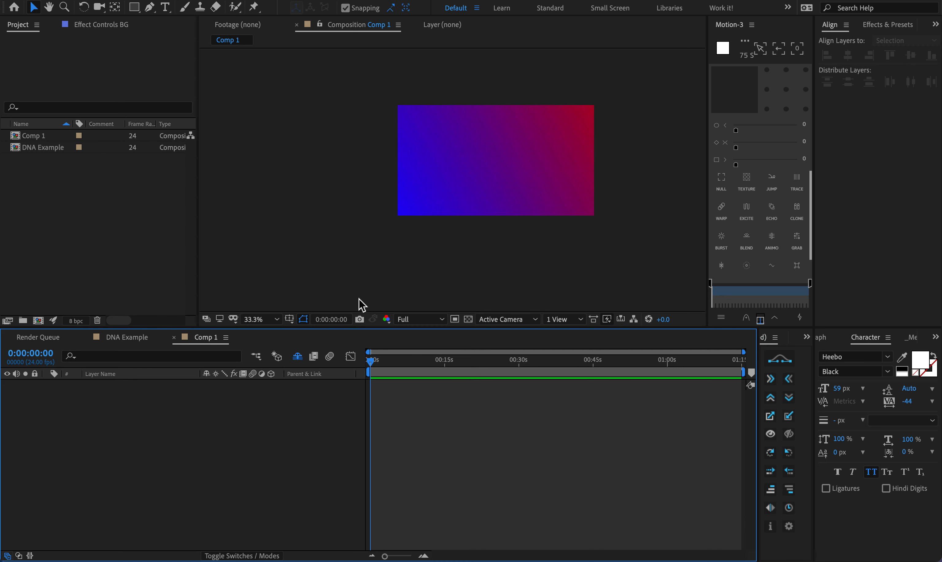
Step: Draw a small circle on a new shape layer with the Ellipse tool, slightly left of the composition's centre
click(135, 8)
key(shift+slash)
click(133, 6)
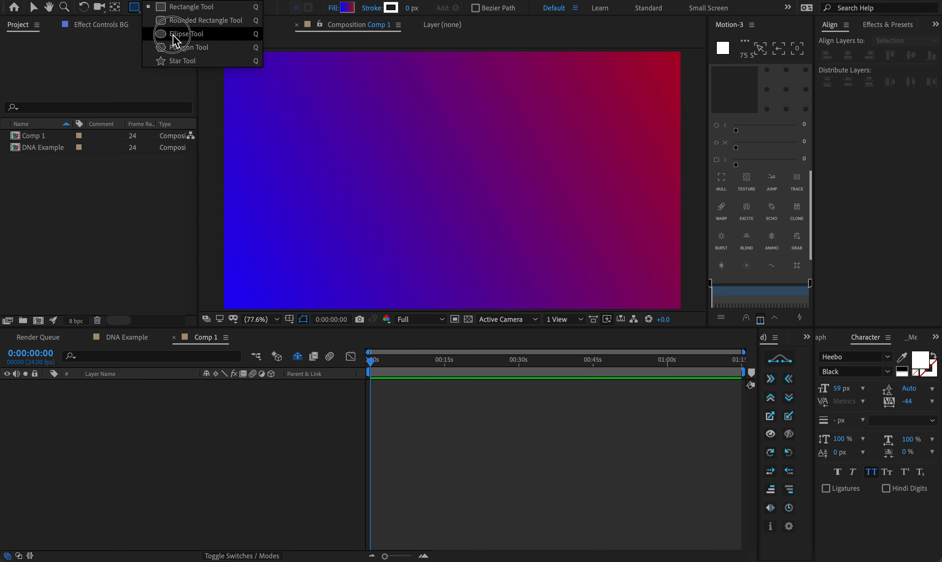
click(134, 9)
click(135, 10)
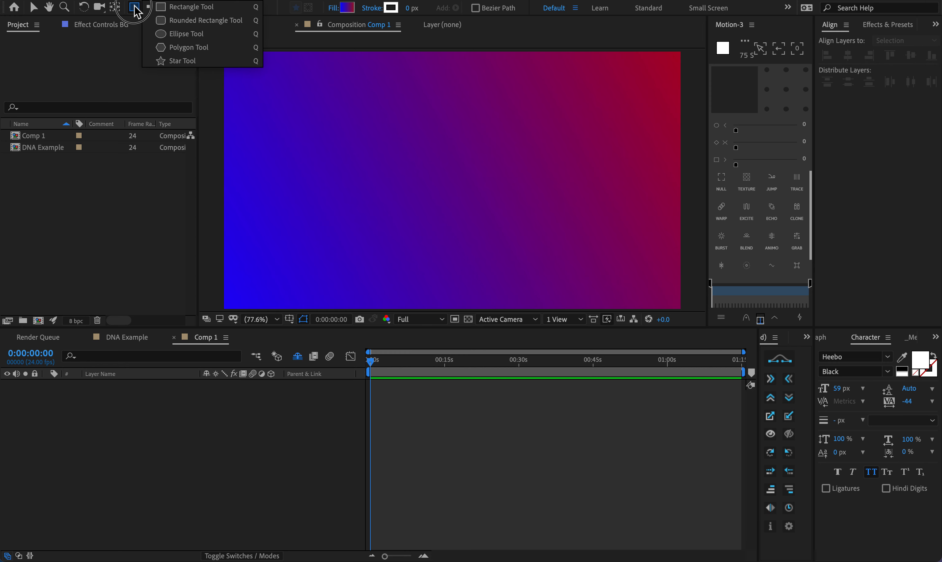
click(172, 34)
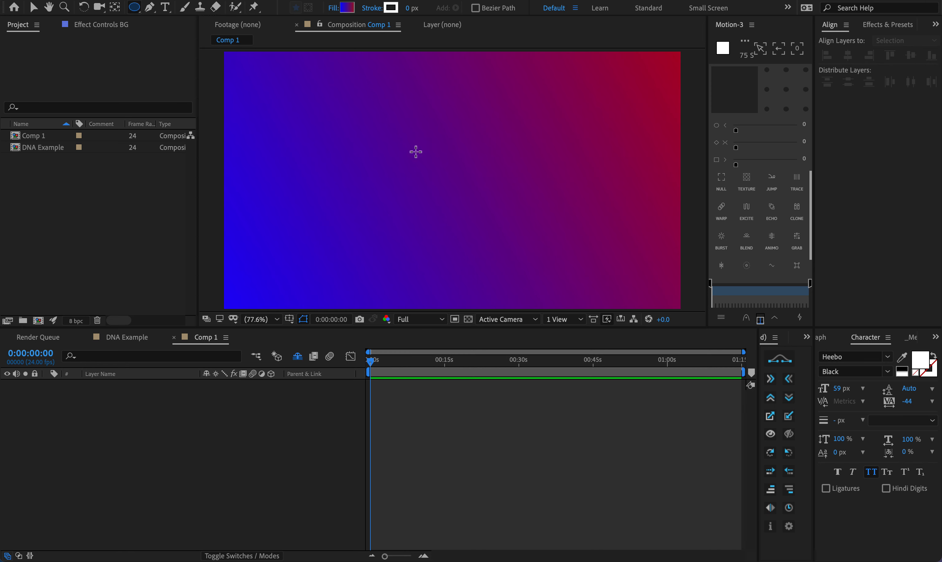
drag(407, 148, 464, 205)
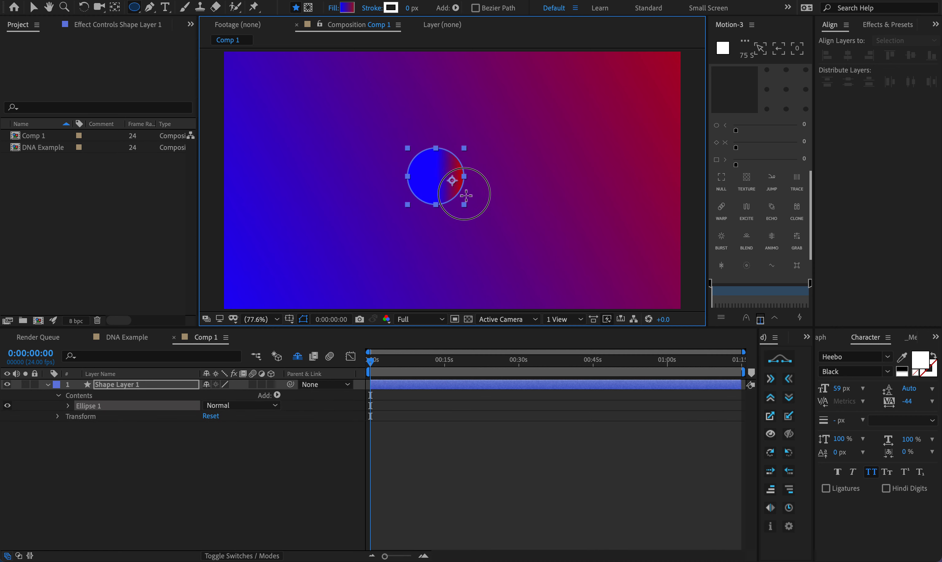
key(super+z)
drag(400, 141, 462, 203)
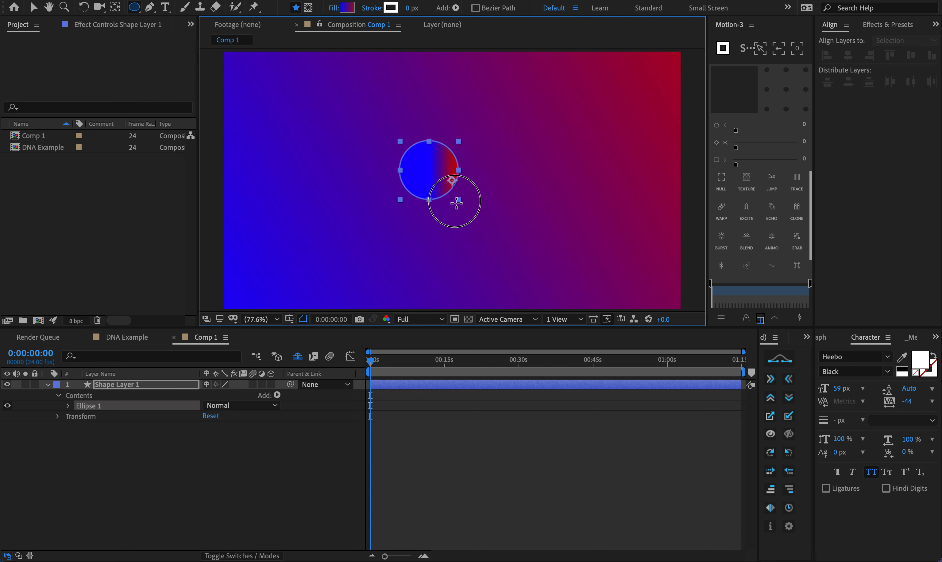
Step: Change the circle's fill type to Solid Color and set it to white, FFFFFF
click(332, 11)
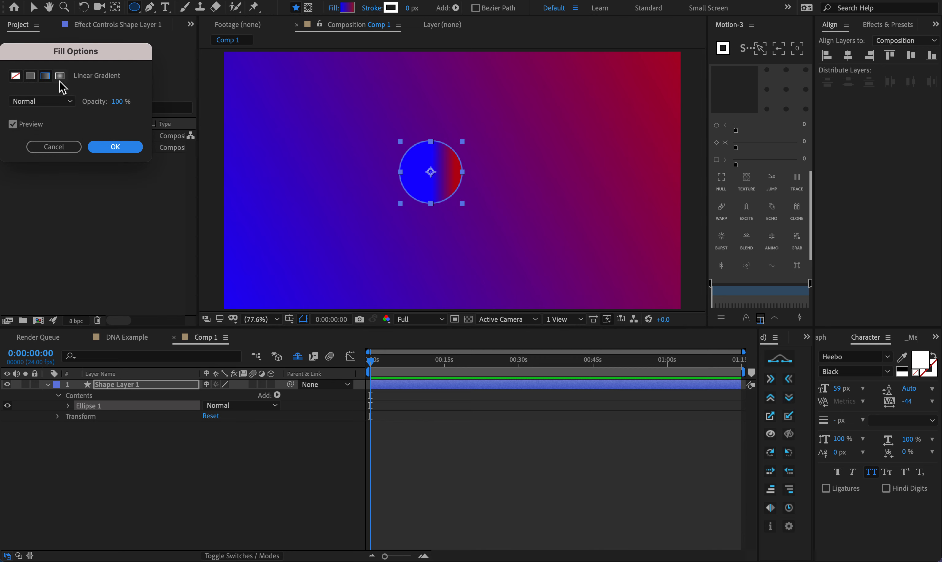
click(30, 77)
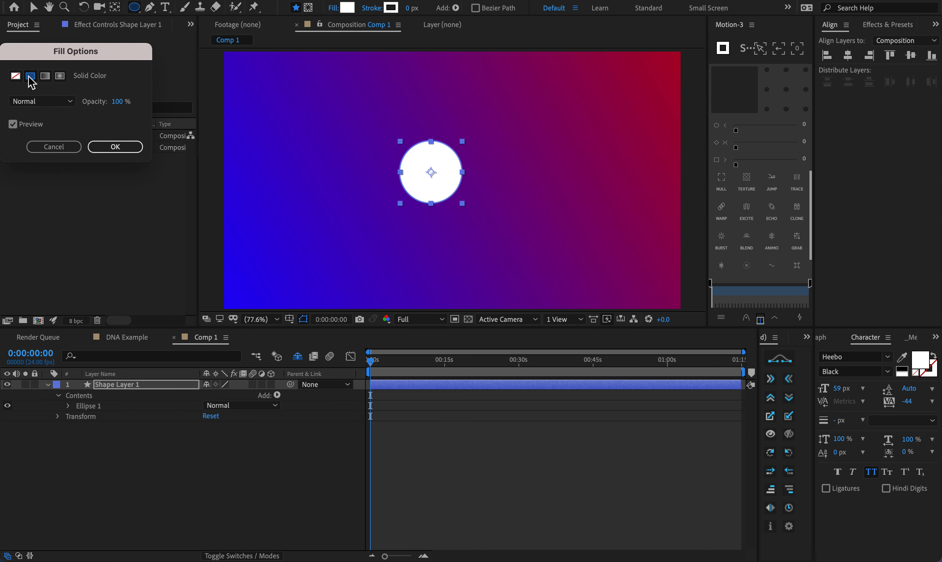
click(115, 147)
click(347, 7)
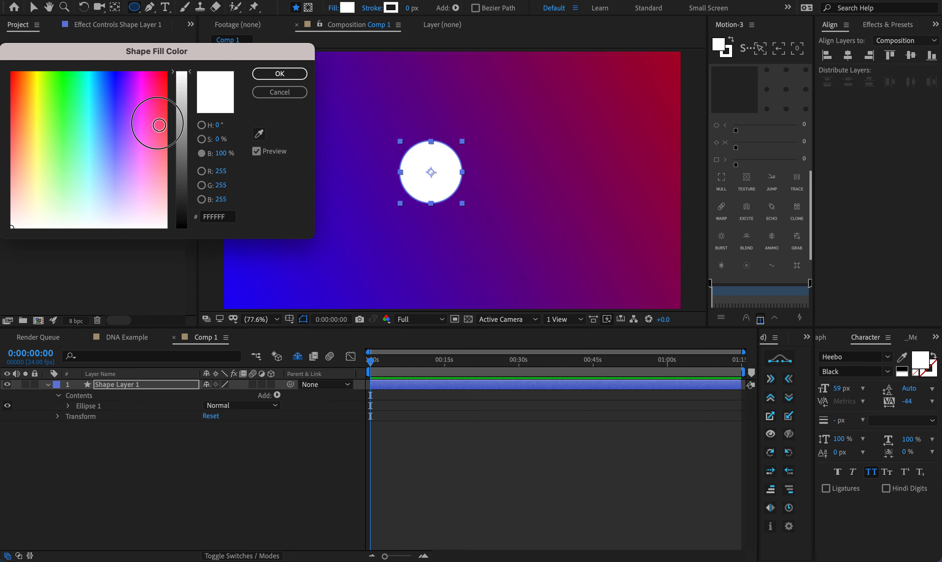
click(165, 72)
drag(148, 169, 208, 352)
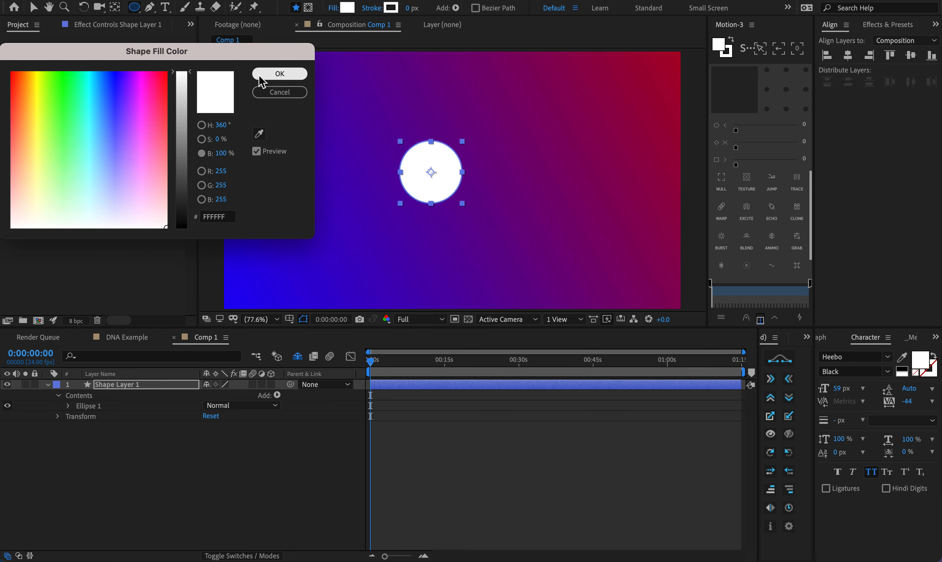
click(259, 76)
mouse_move(409, 8)
mouse_down()
mouse_move(509, 12)
mouse_move(309, 17)
mouse_up()
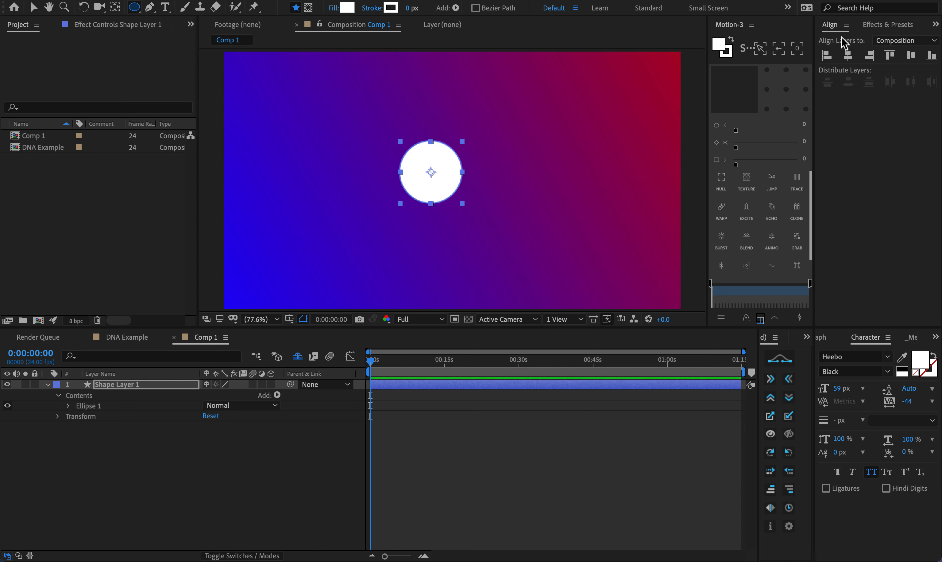
Step: Align the circle horizontally and vertically to the centre of the composition
click(832, 29)
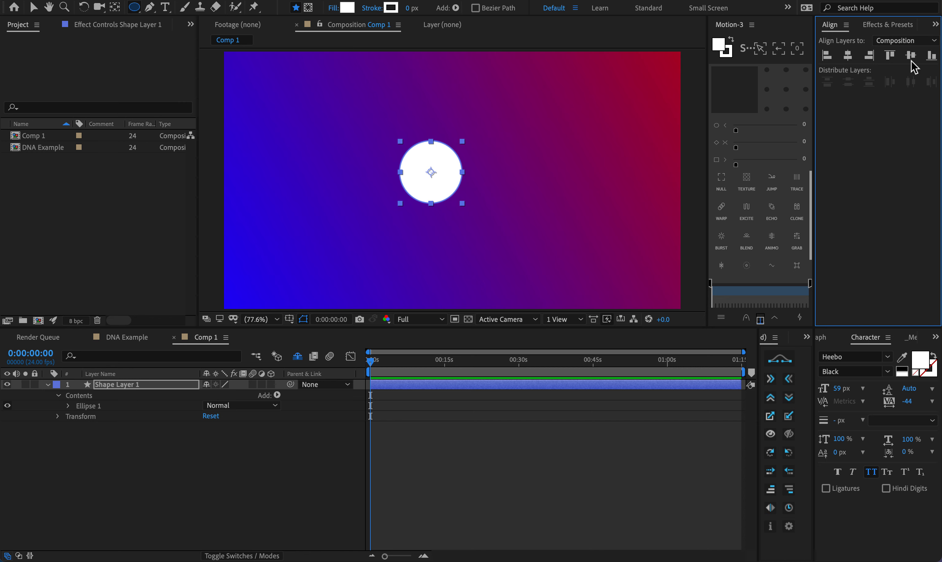
click(905, 40)
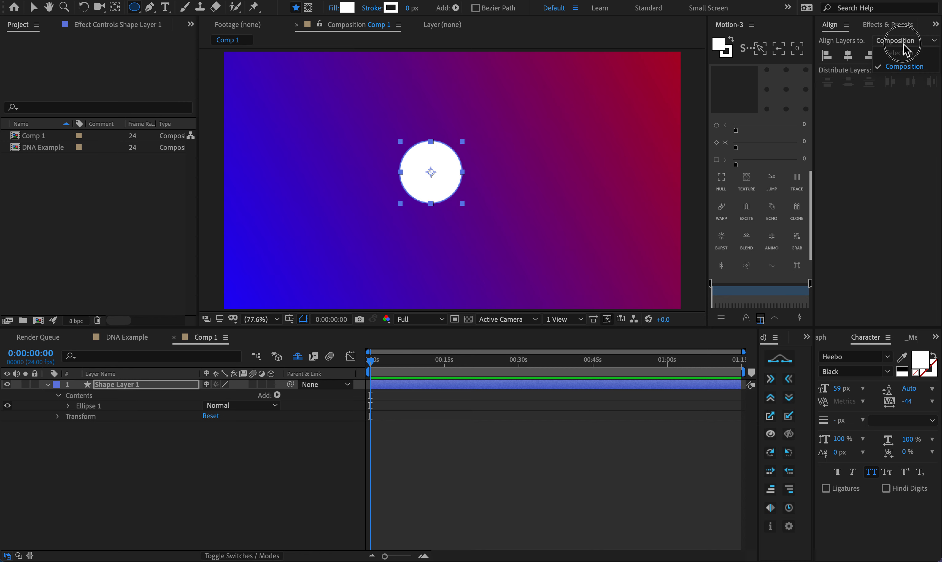
click(896, 69)
click(417, 421)
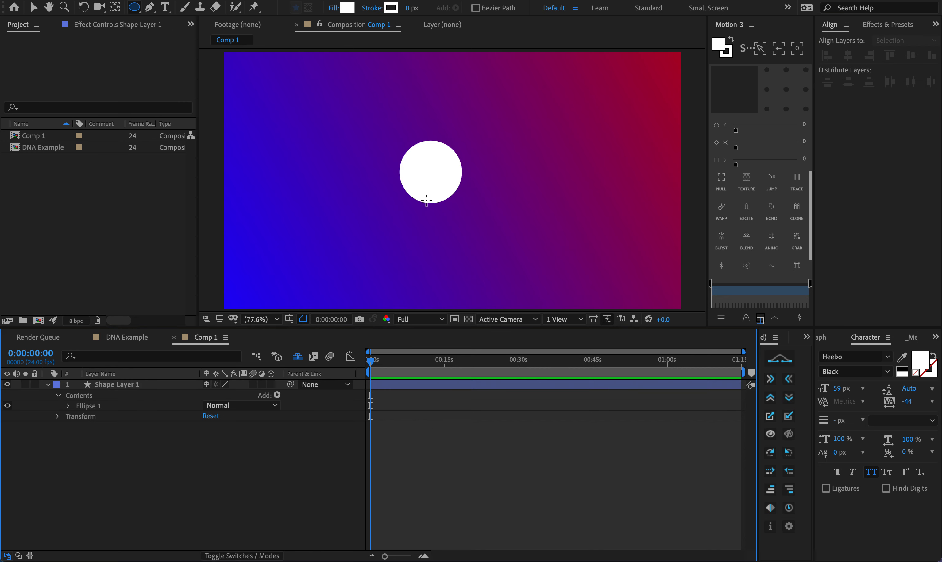
key(v)
click(428, 161)
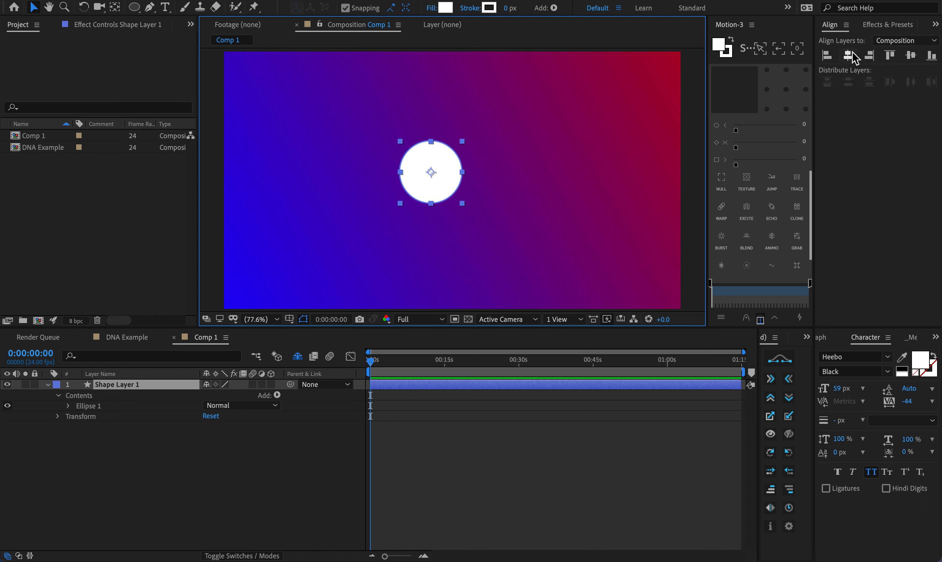
click(849, 56)
click(911, 55)
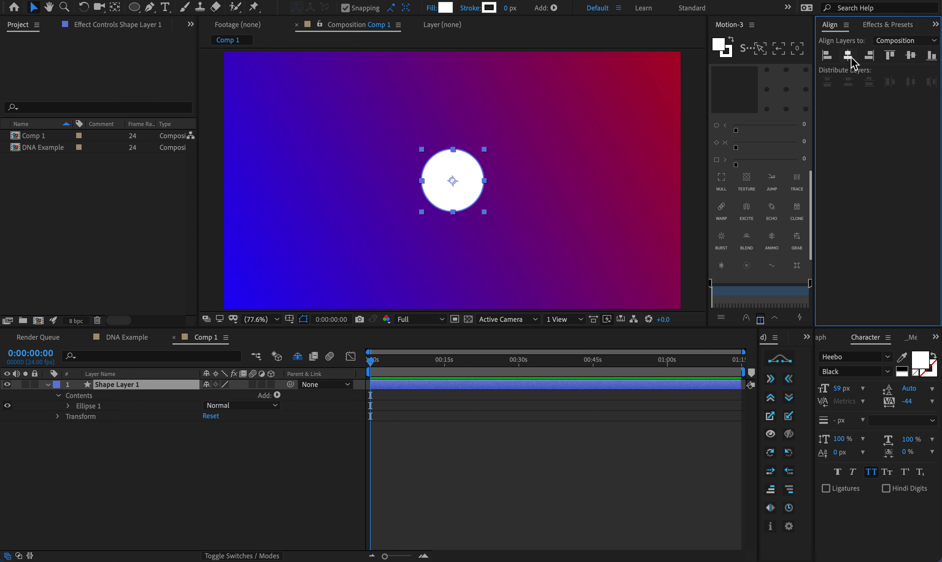
Step: Rename the circle's shape layer as Circle
click(530, 391)
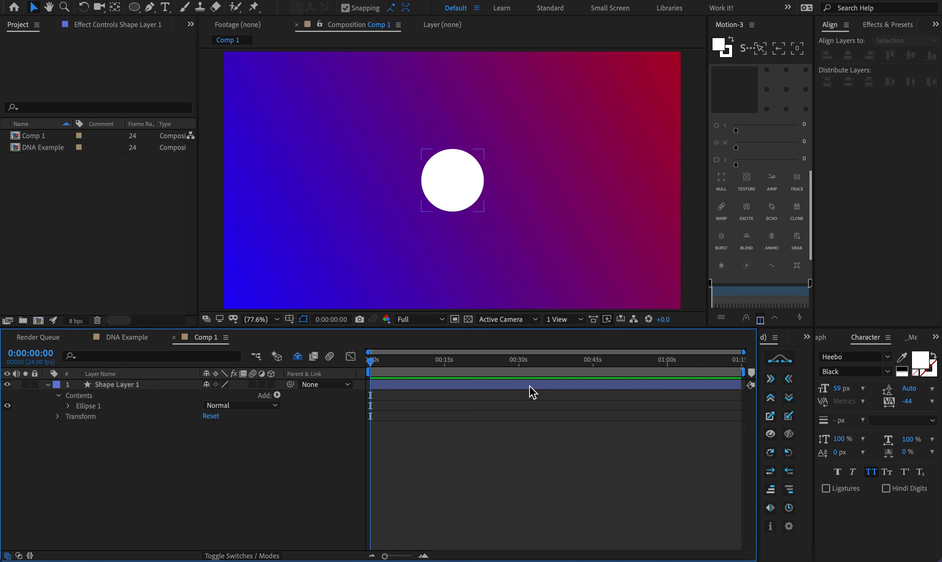
click(527, 383)
key(Return)
text(c)
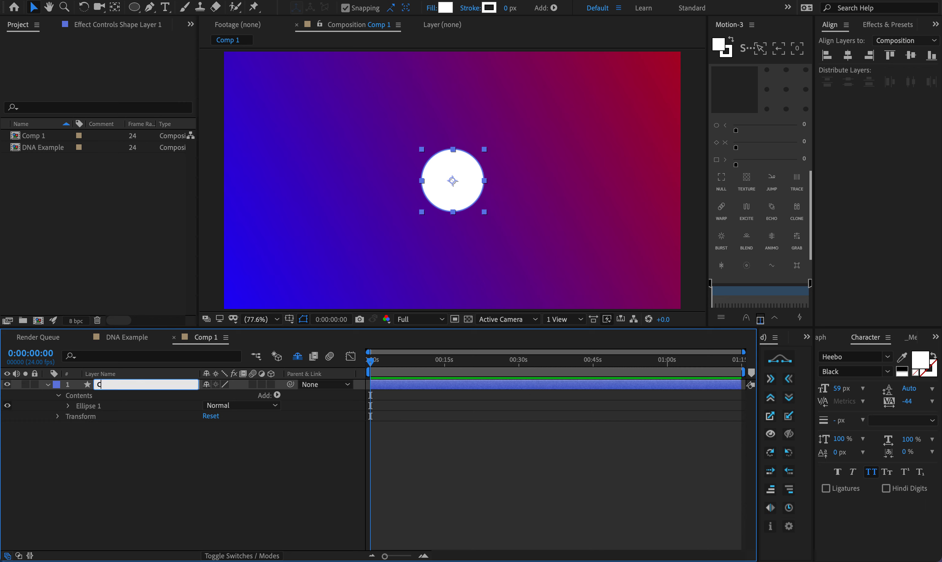
text(ircle)
key(Return)
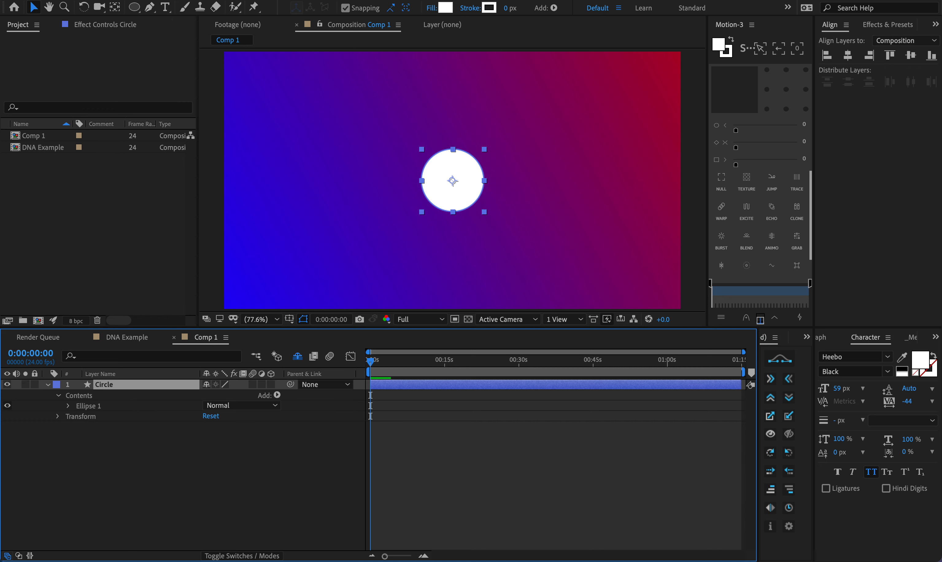
Step: Collapse the Circle layer, duplicate it and rename the copy as R Circle
click(49, 384)
click(147, 405)
click(131, 386)
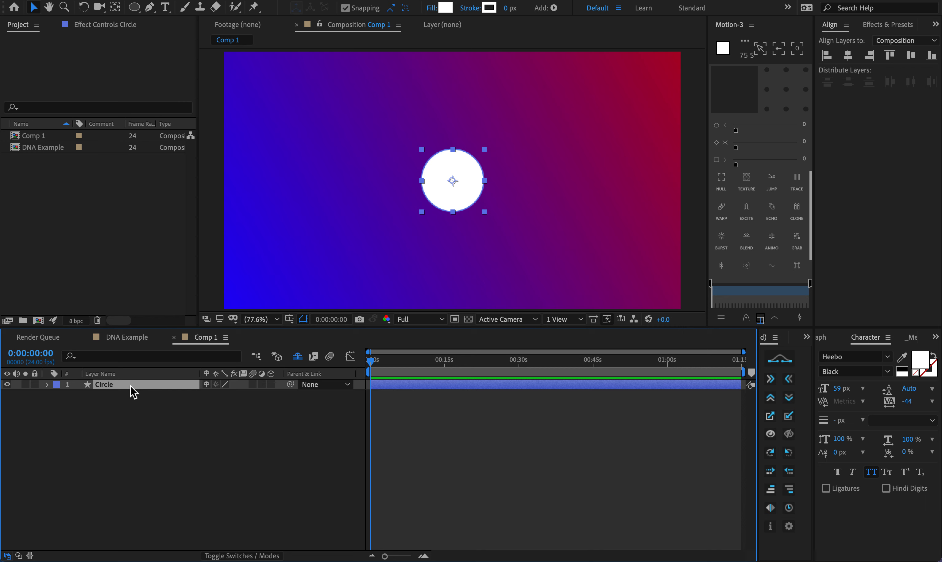
key(ctrl+d)
key(Return)
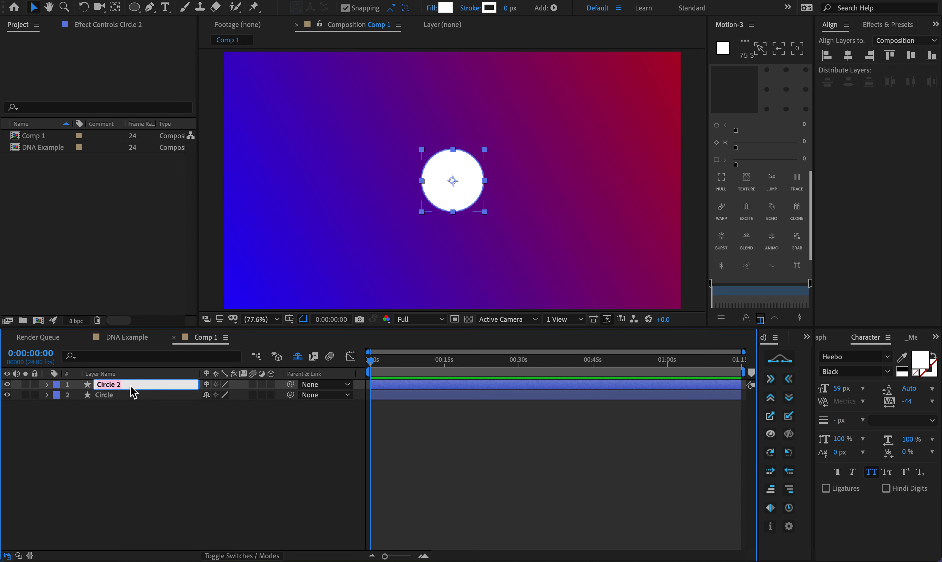
key(Left)
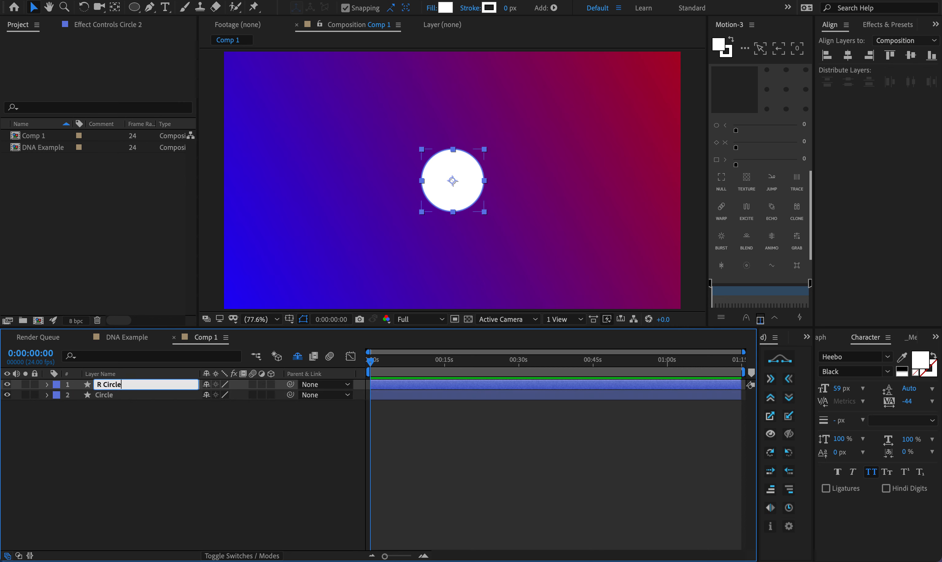
key(Return)
Step: Rename the original Circle layer as L Circle
key(ctrl+Down)
key(Return)
key(Left)
text(L)
key(Return)
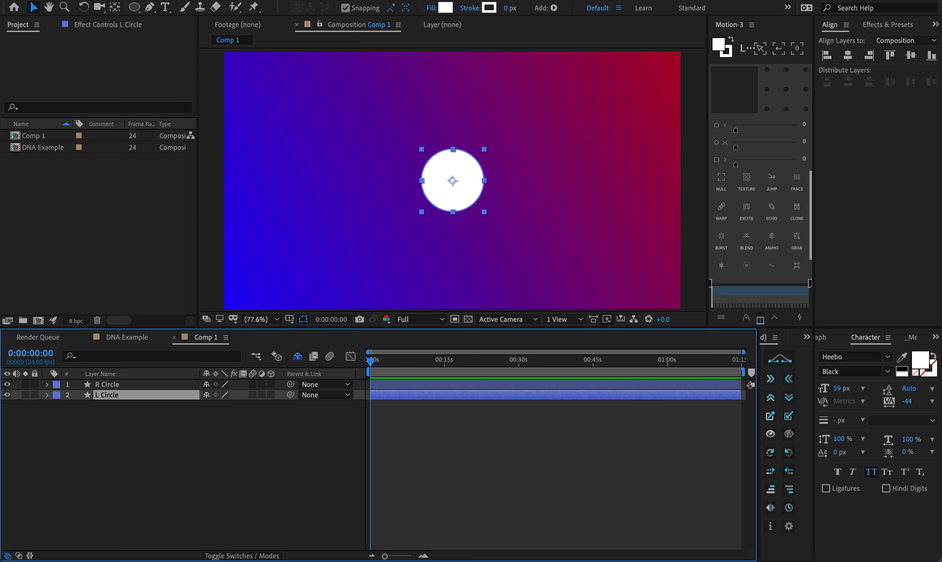
Step: Nudge L Circle straight left from the composition's centre by slightly more than its own width
key(shift+Left)
key(shift+Left)
key(shift+Left)
key(shift+Left)
key(shift+Left)
key(shift+Left)
key(shift+Left)
key(shift+Left)
key(shift+Left)
key(shift+Left)
key(shift+Left)
key(shift+Left)
key(shift+Left)
key(shift+Left)
key(shift+Left)
key(shift+Left)
key(shift+Left)
key(shift+Left)
key(shift+Left)
key(shift+Left)
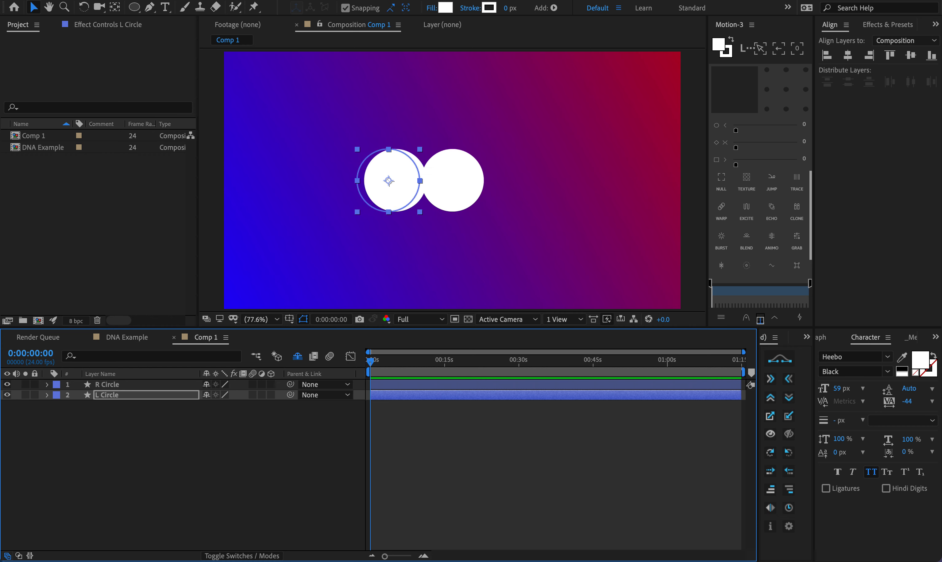
key(shift+Left)
key(shift+Left)
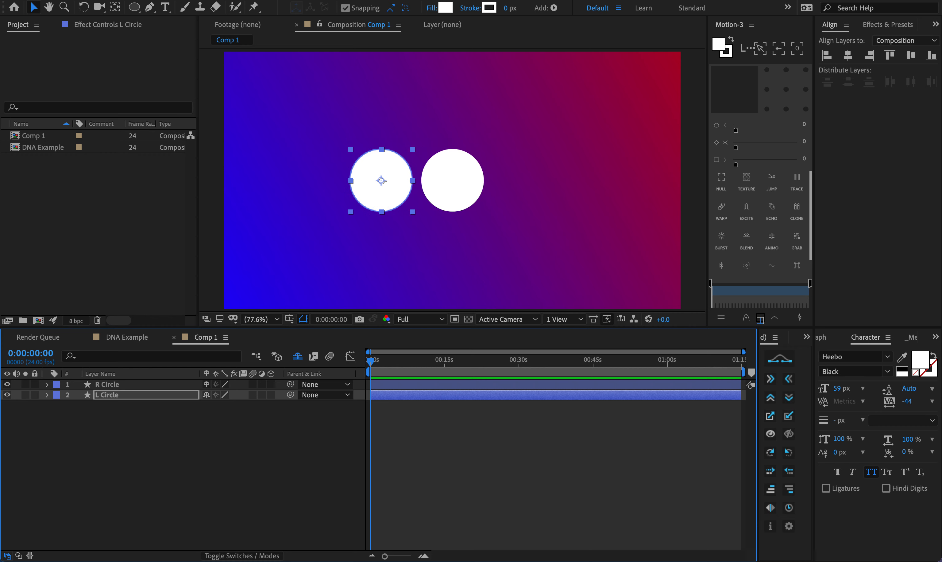
Step: Nudge R Circle straight right from the composition's centre by slightly more than its own width, mirroring L Circle
click(455, 192)
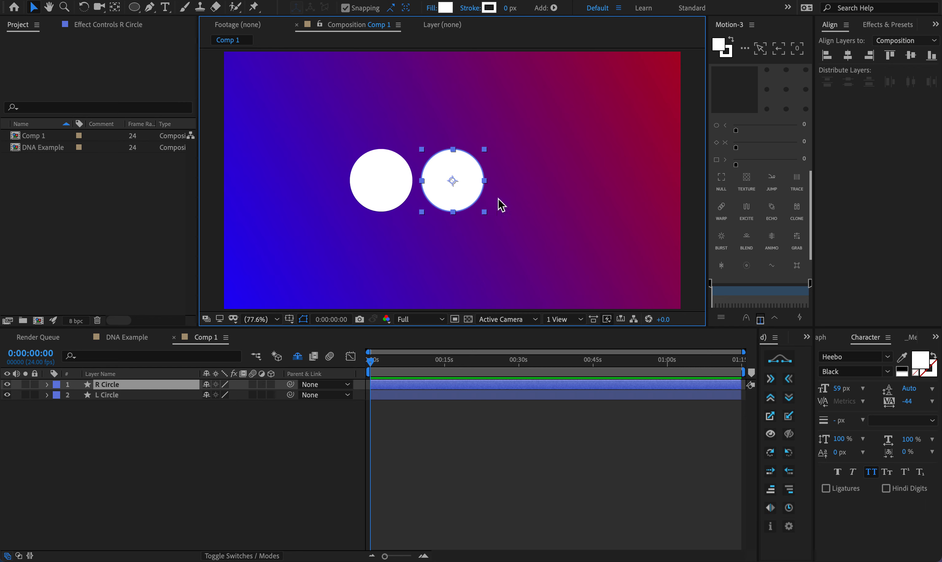
key(shift+Right)
key(shift+Right)
key(shift+Right)
key(shift+Right)
key(shift+Right)
key(shift+Right)
key(shift+Right)
key(shift+Right)
key(shift+Right)
key(shift+Right)
key(shift+Right)
key(shift+Right)
key(shift+Right)
key(shift+Right)
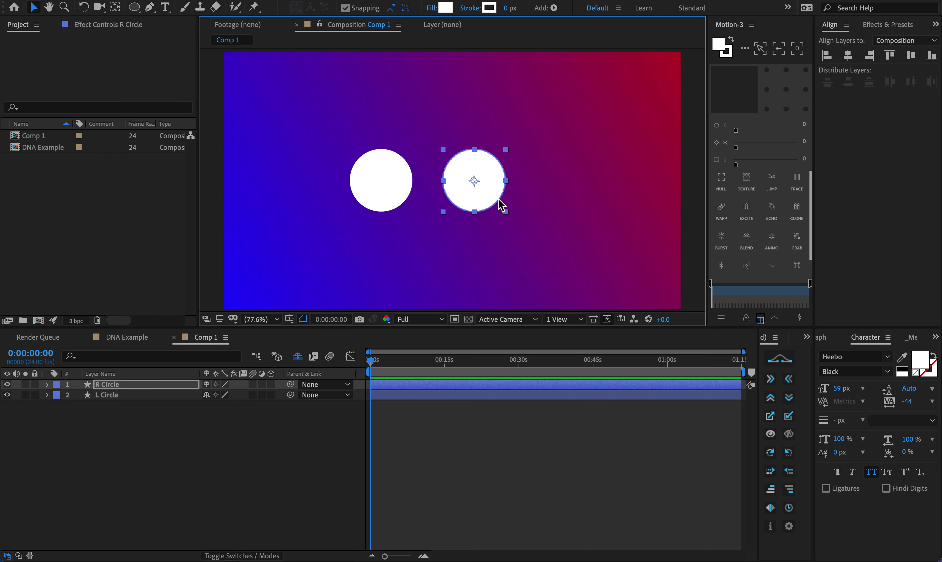
key(shift+Right)
key(shift+Right)
key(shift+Right)
key(shift+Right)
key(shift+Right)
key(shift+Right)
key(shift+Right)
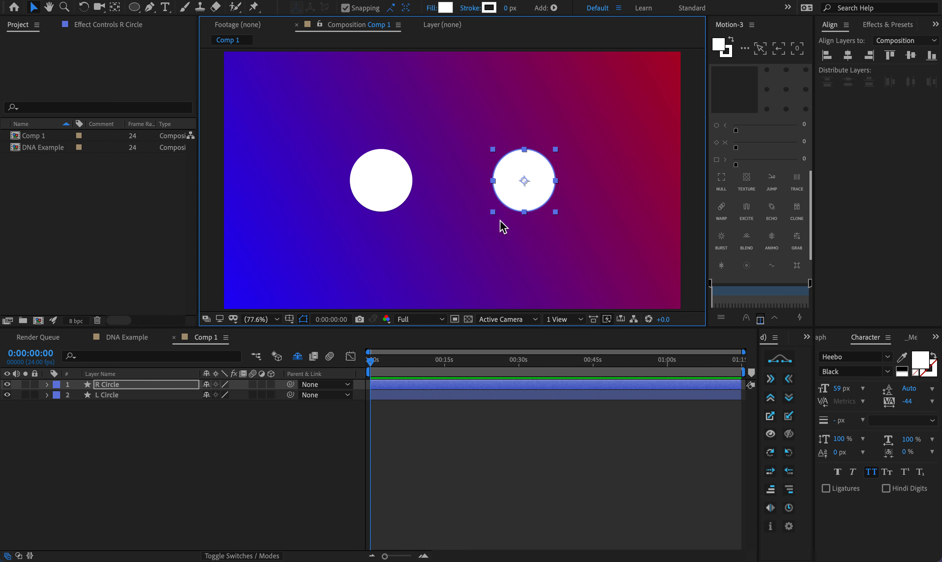
click(480, 464)
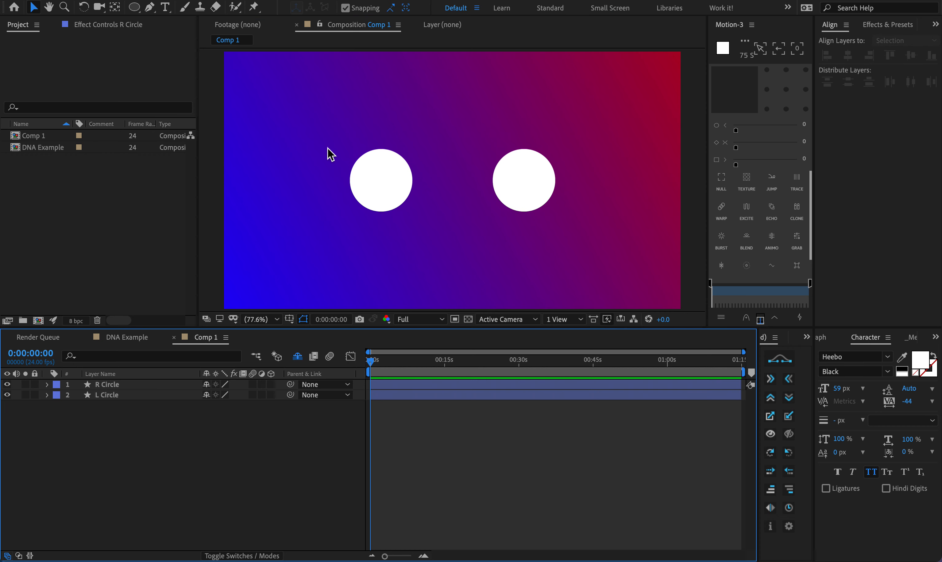
Step: Draw a horizontal line on a new shape layer with the Pen tool, from L Circle's centre to R Circle's centre
click(152, 10)
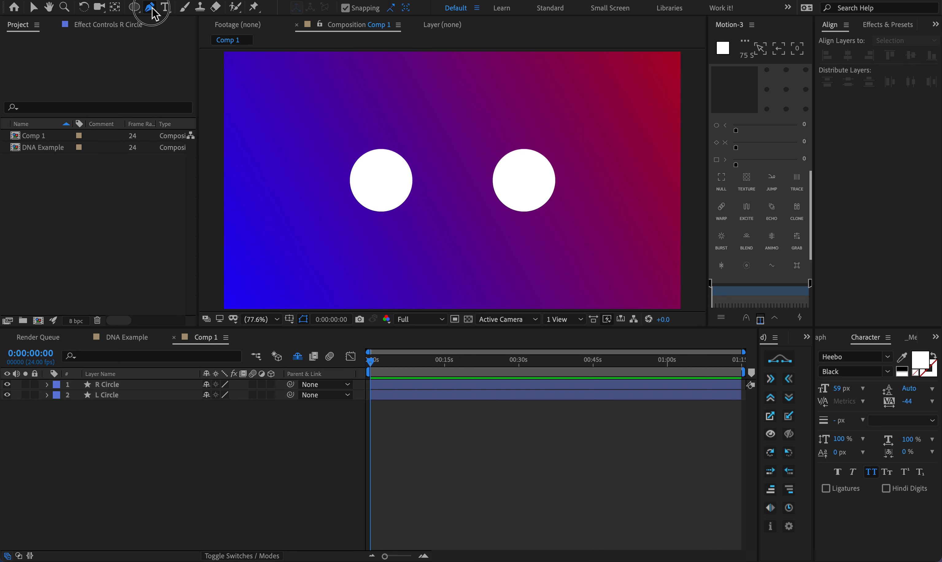
click(380, 179)
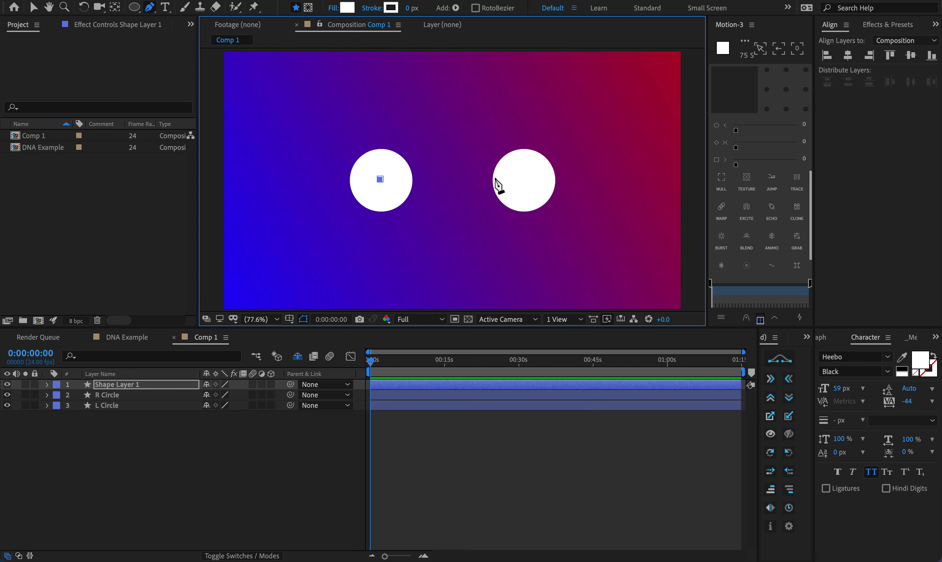
click(525, 179)
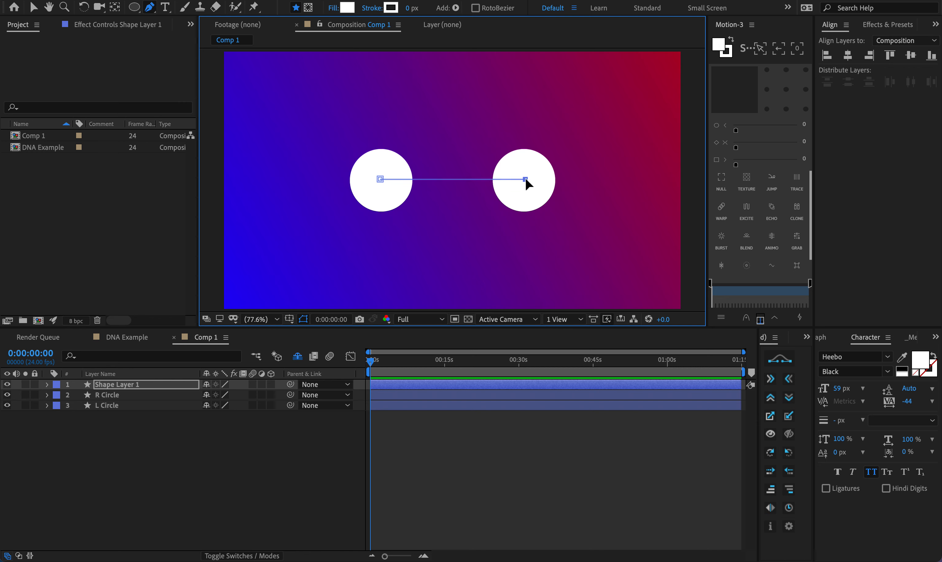
key(v)
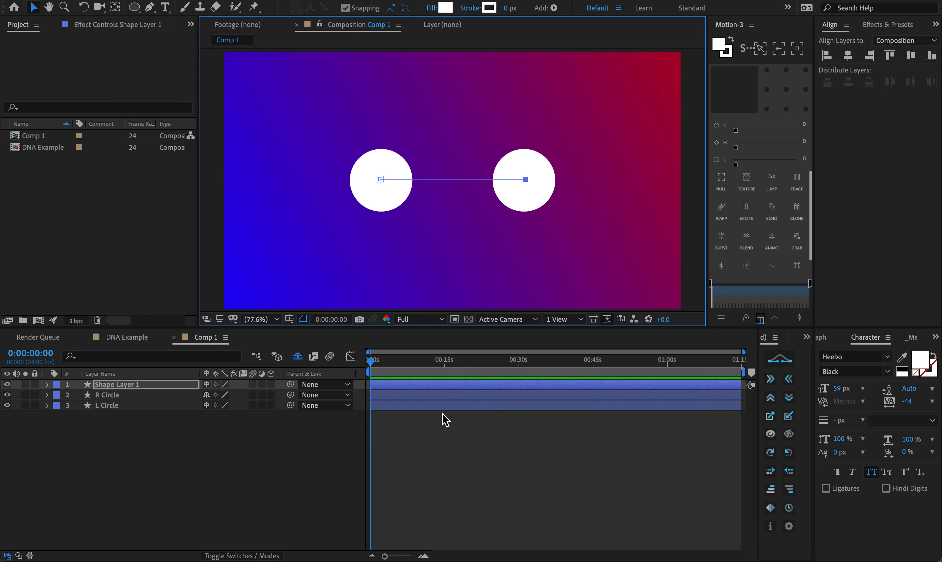
key(ctrl+a)
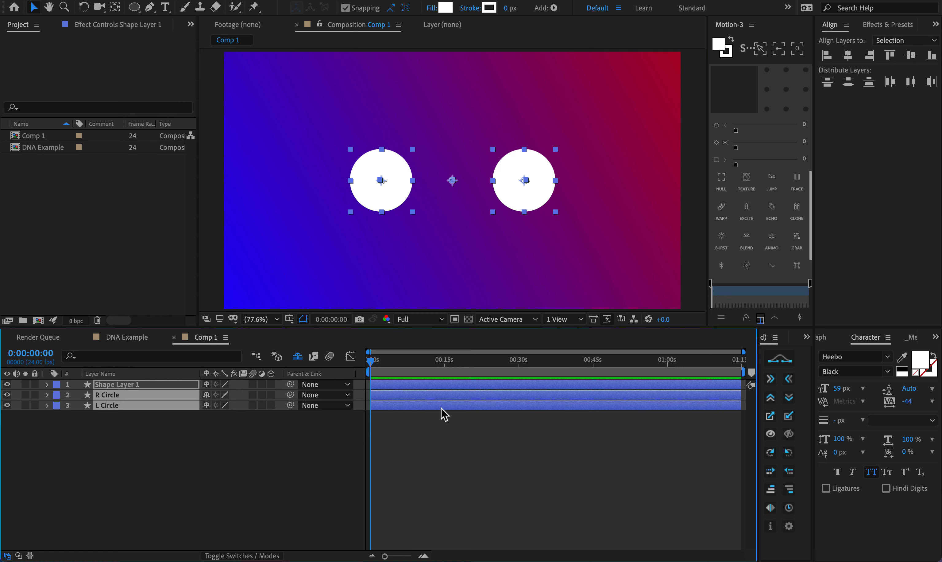
click(437, 438)
click(431, 384)
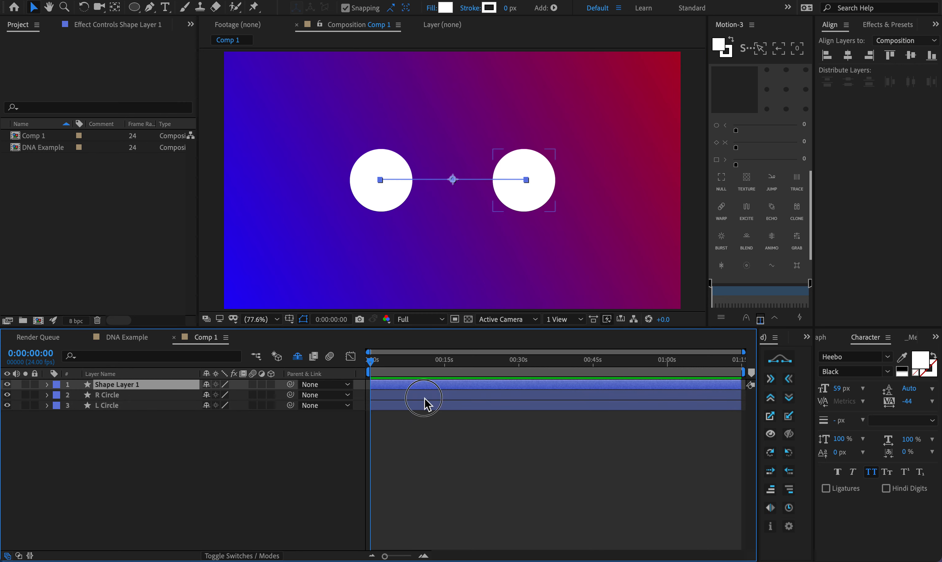
shift+click(425, 397)
click(416, 428)
Step: Set the stroke width of the line connecting the two circles to 3 px
click(414, 384)
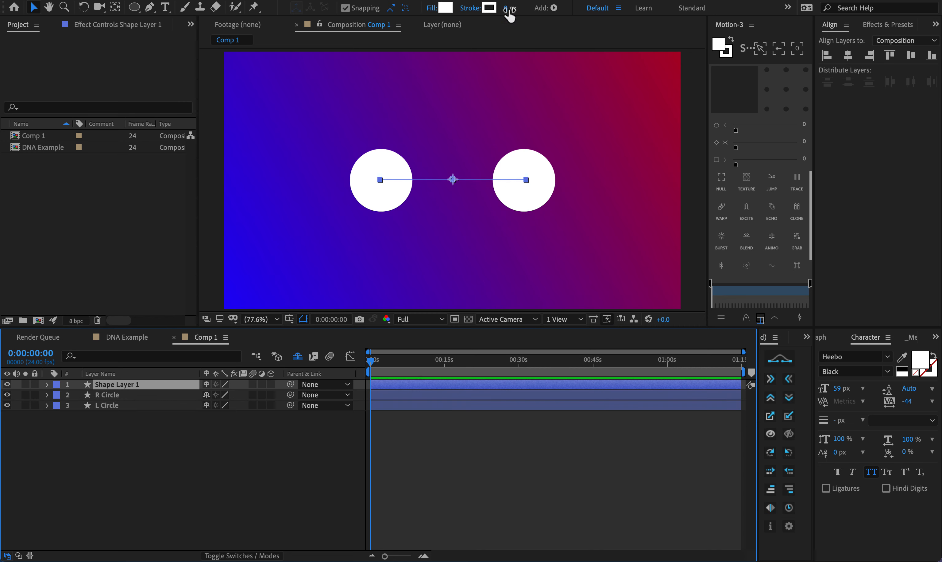
click(508, 8)
text(3)
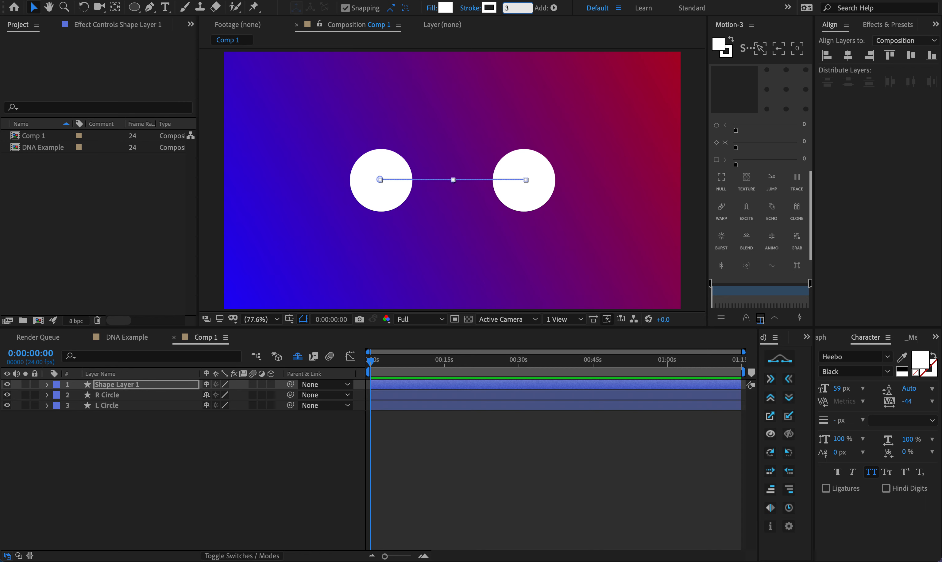
key(Return)
click(443, 475)
Step: Review the connecting line's stroke width, colour and addable shape attributes, keeping the stroke colour at FFFFFF
click(443, 396)
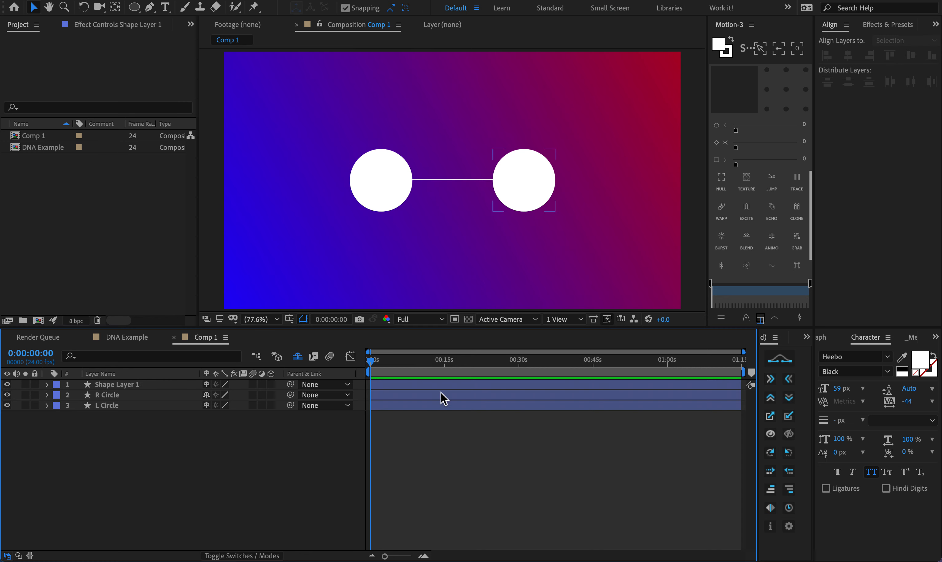
click(444, 385)
click(451, 187)
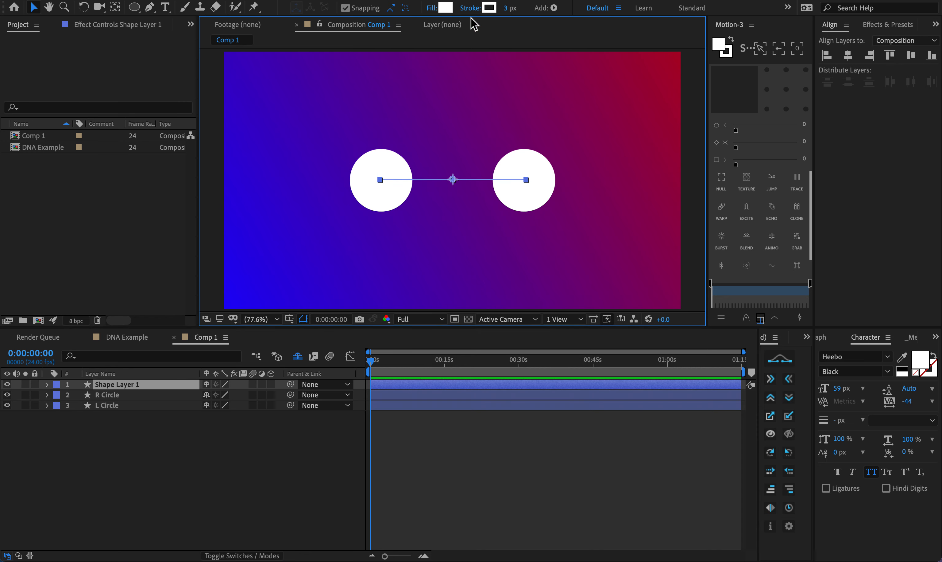
click(555, 8)
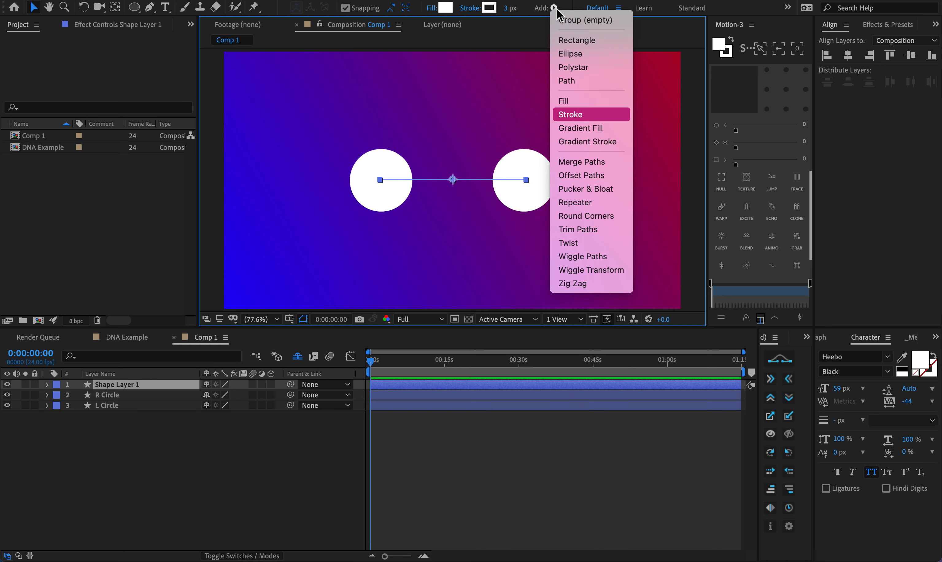
click(513, 11)
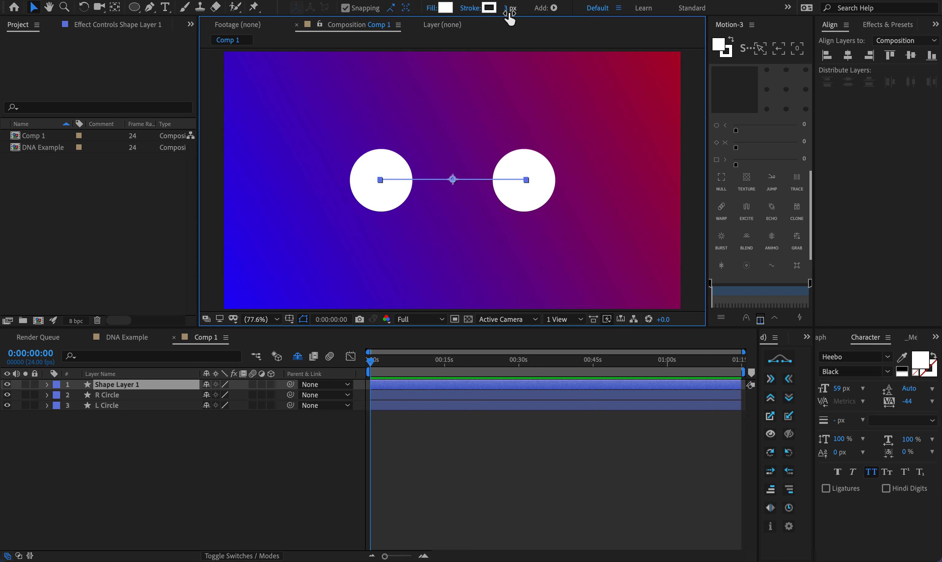
click(508, 9)
click(489, 7)
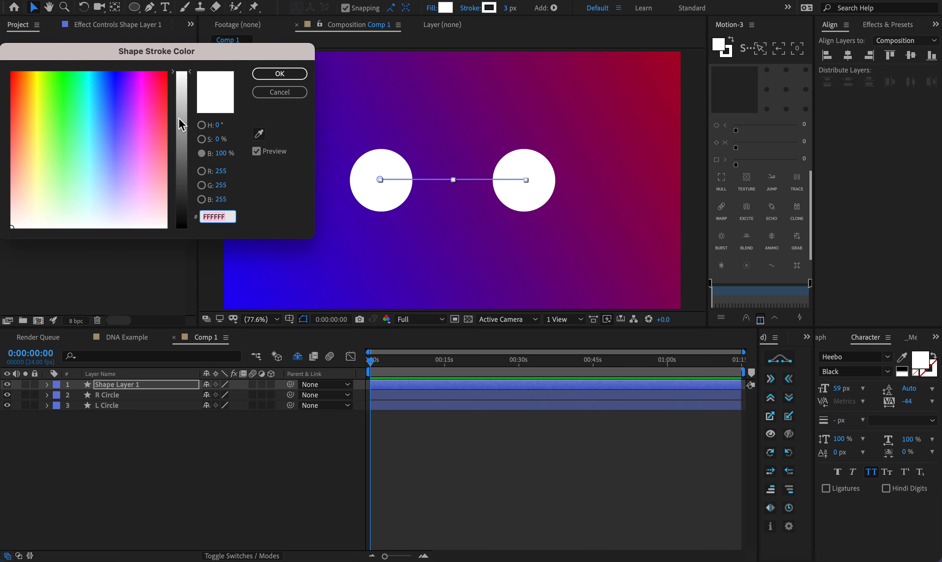
click(277, 75)
click(427, 478)
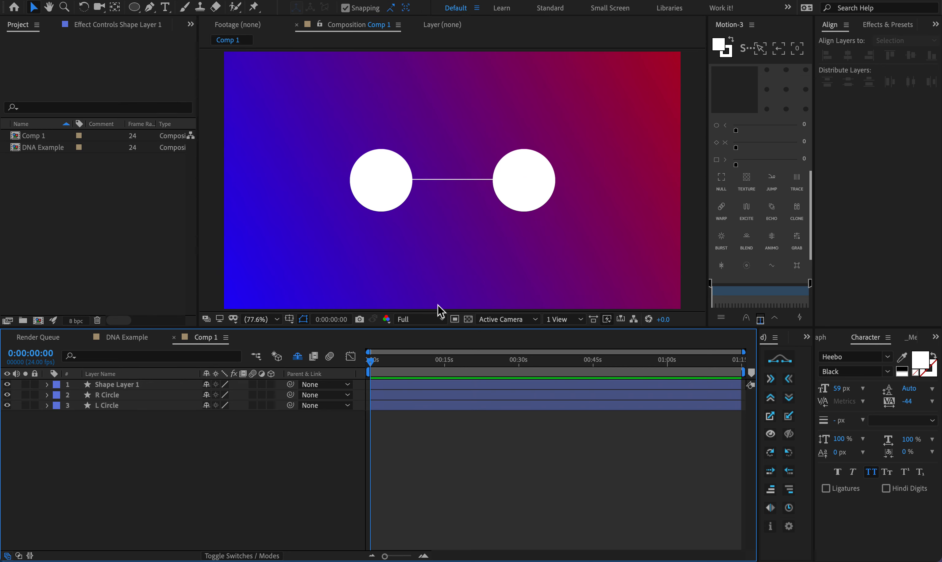
Step: Nudge the connecting line straight down by 4 px so it runs through the circles' centres
key(ctrl+a)
key(z)
click(442, 189)
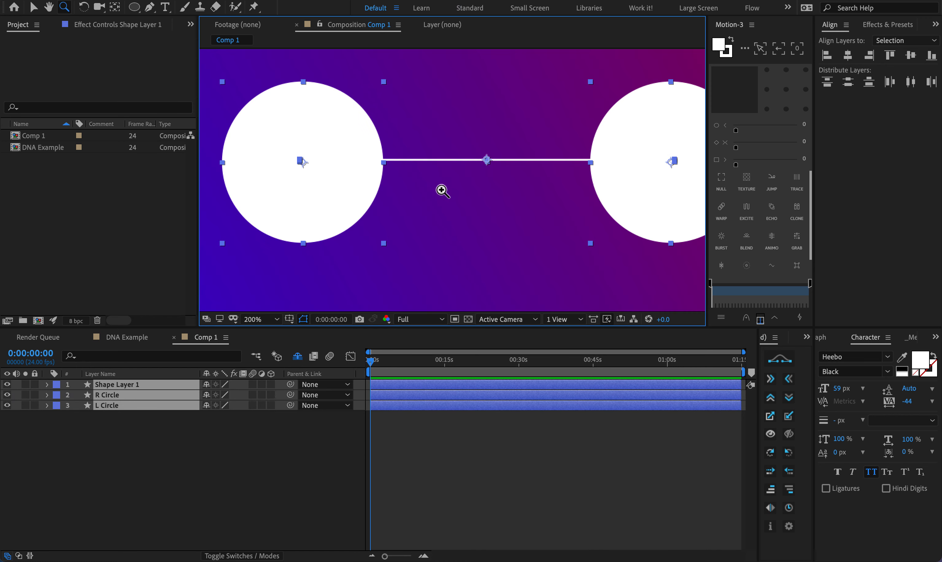
click(393, 161)
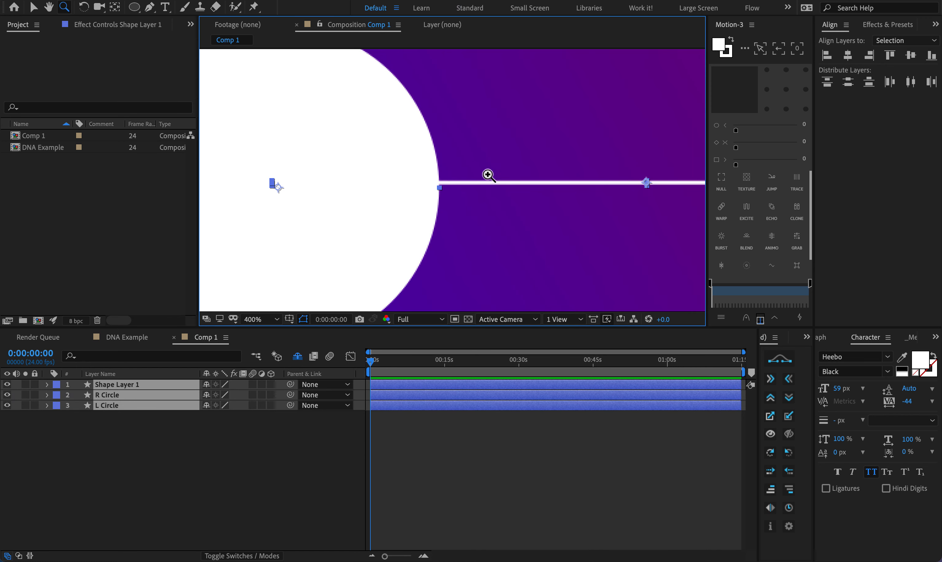
click(422, 425)
click(417, 385)
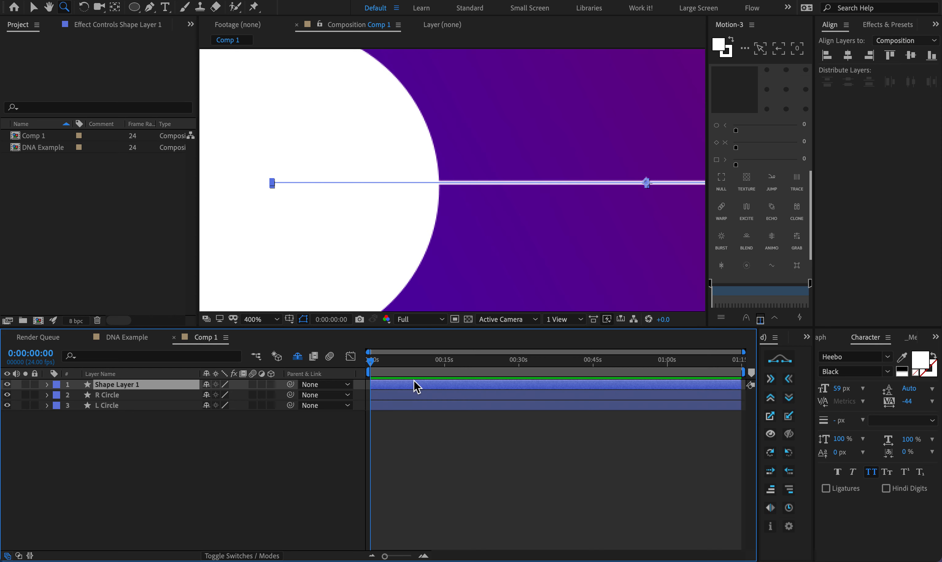
key(Down)
key(Down)
key(Down)
key(Down)
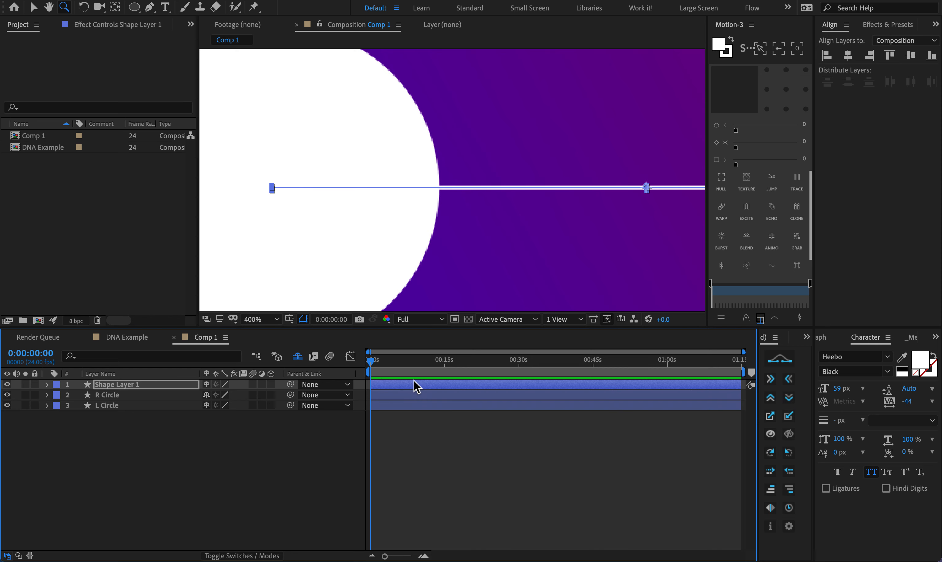
key(ctrl+shift+Down)
key(ctrl+shift+Down)
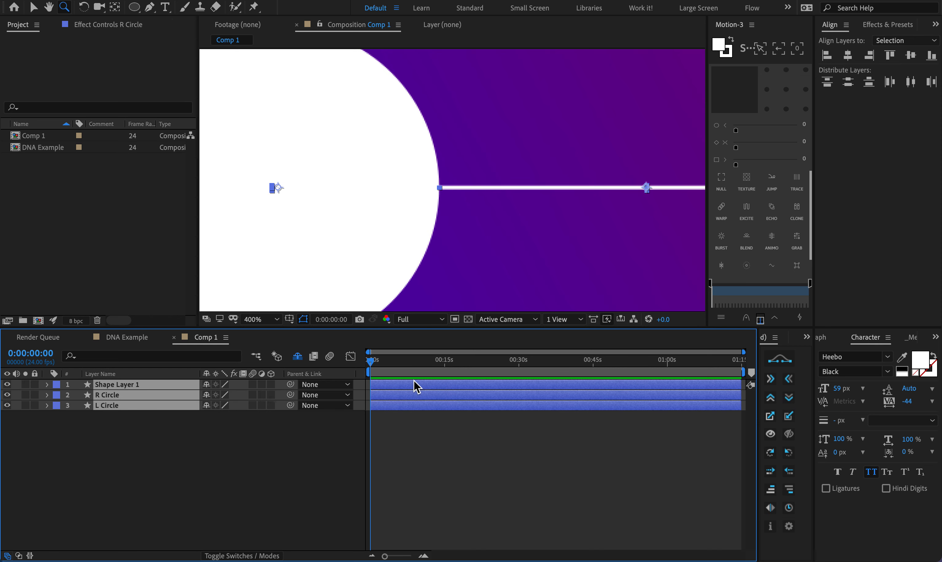
key(shift+slash)
click(460, 440)
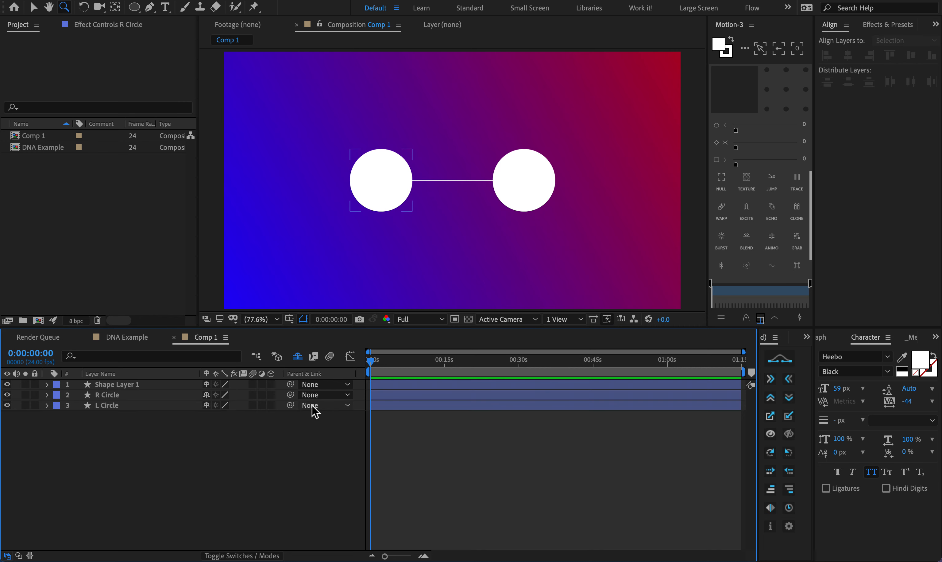
Step: Rename the connecting line's shape layer to Line
click(115, 386)
key(Return)
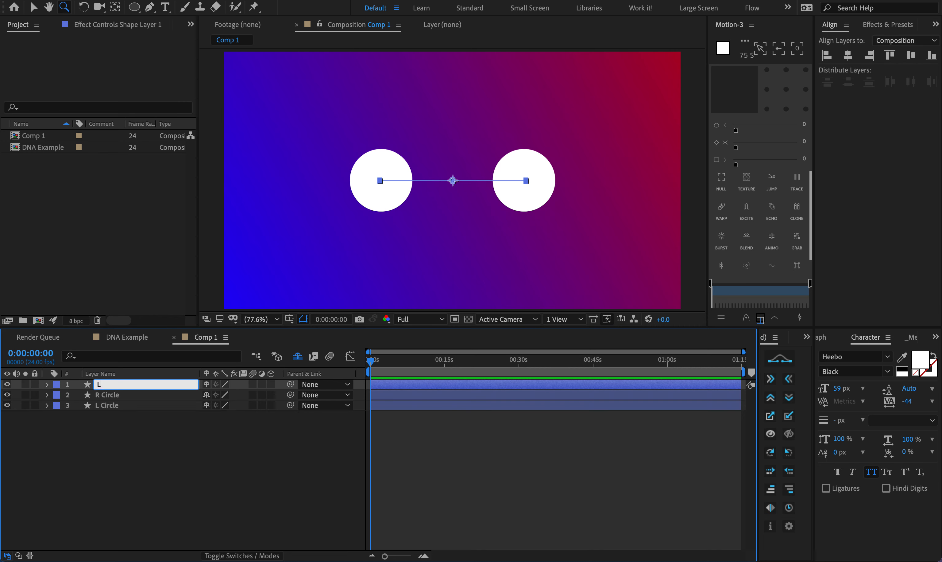
text(Line)
key(Return)
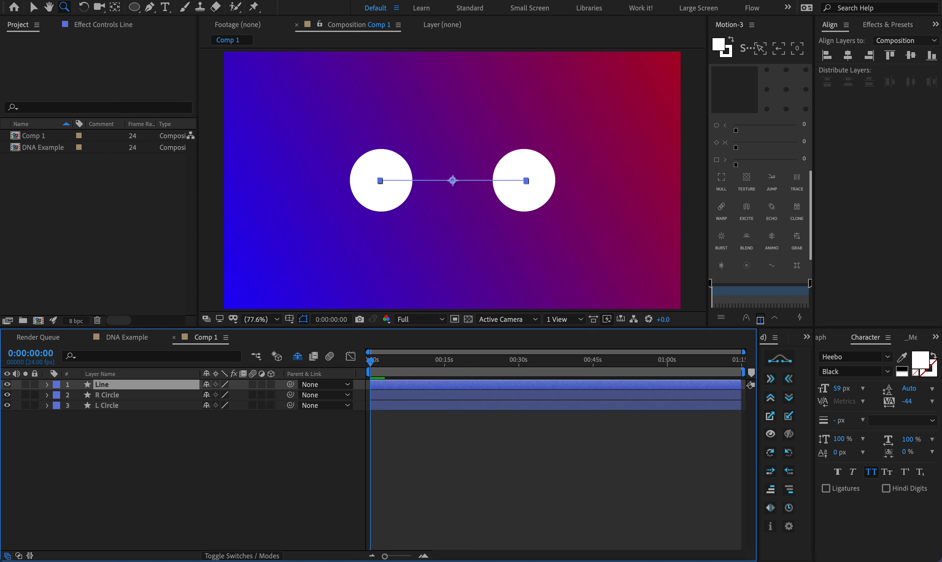
Step: Give the Line layer a teal label colour to distinguish it from the blue-labelled circle layers
click(57, 385)
click(63, 372)
click(56, 386)
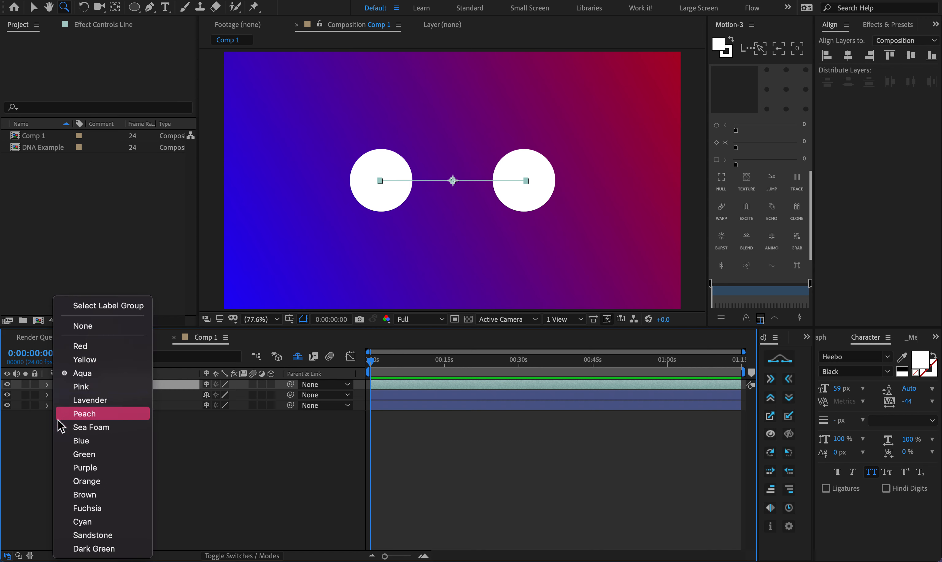
key(Return)
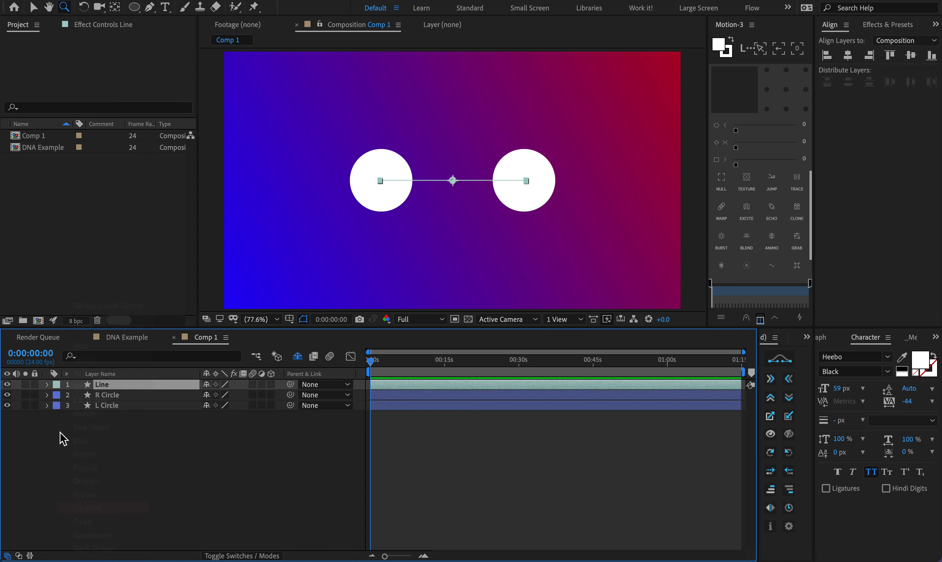
click(57, 384)
key(Return)
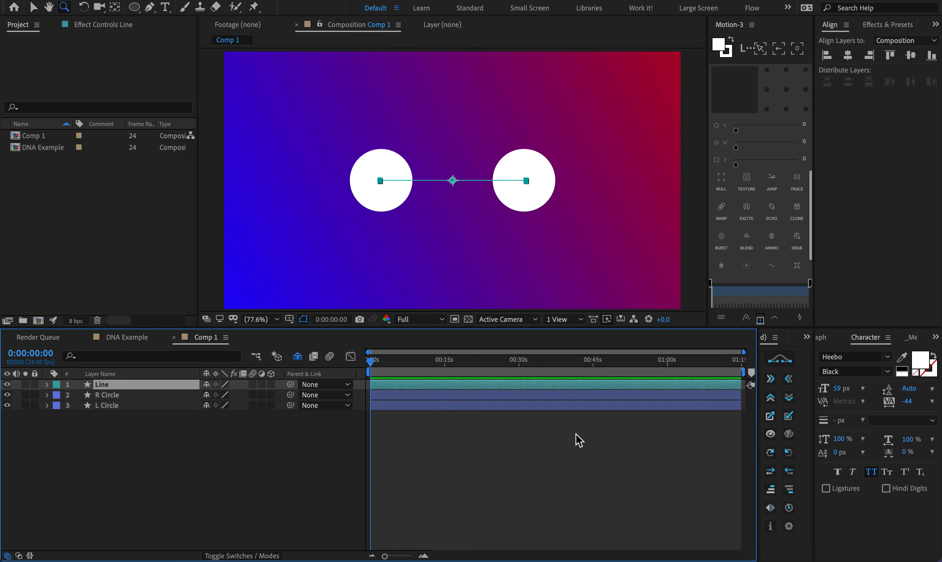
click(577, 439)
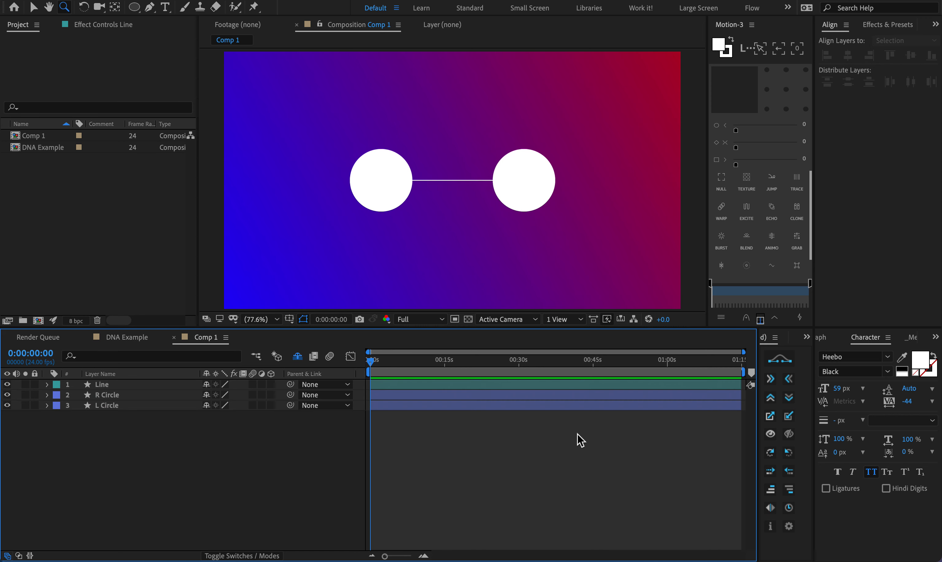
Step: Scale R Circle and L Circle together to 75% and collapse their properties
click(123, 395)
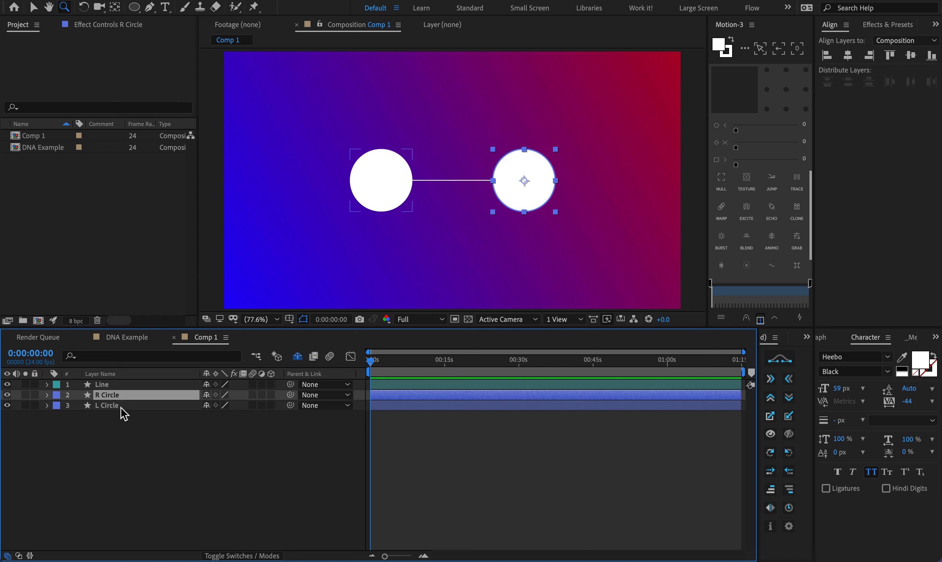
shift+click(121, 408)
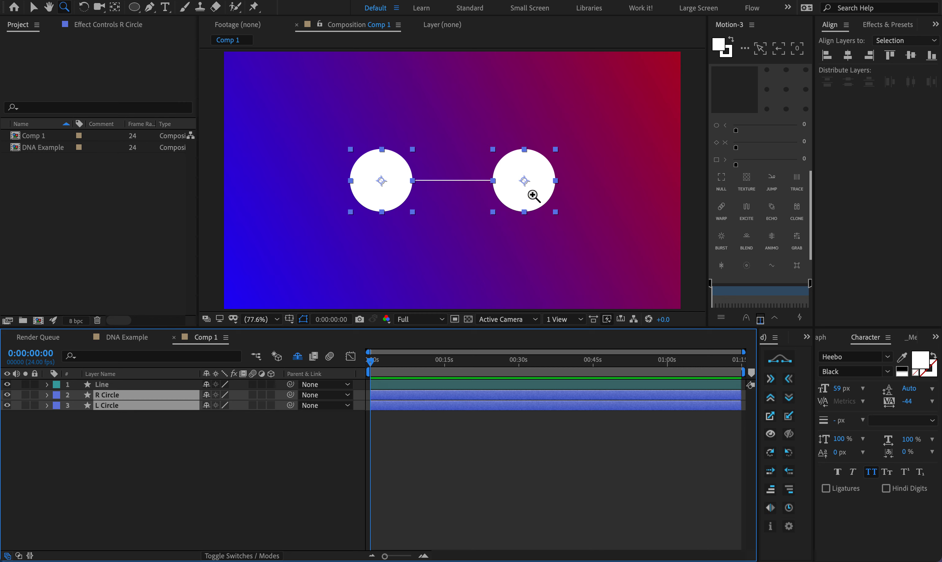
key(s)
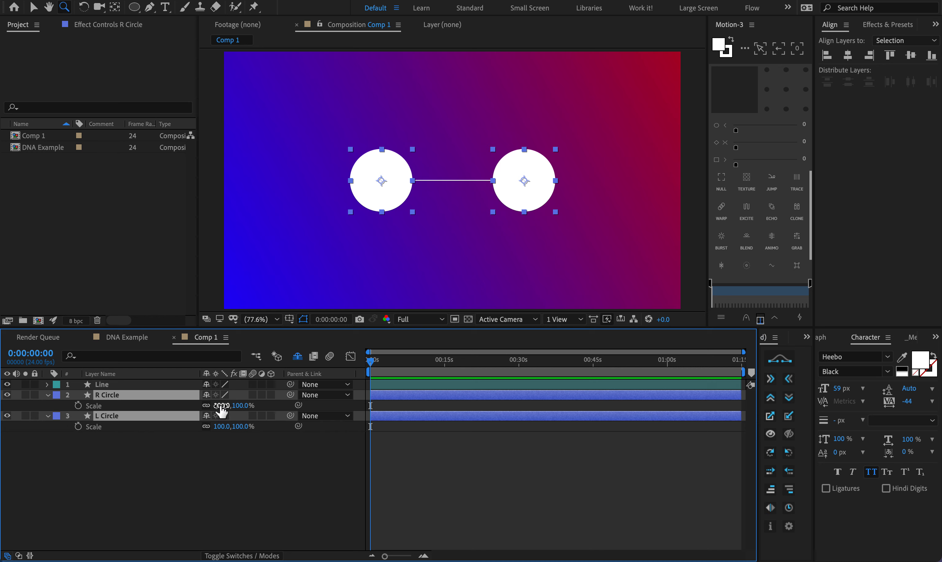
drag(220, 407, 203, 406)
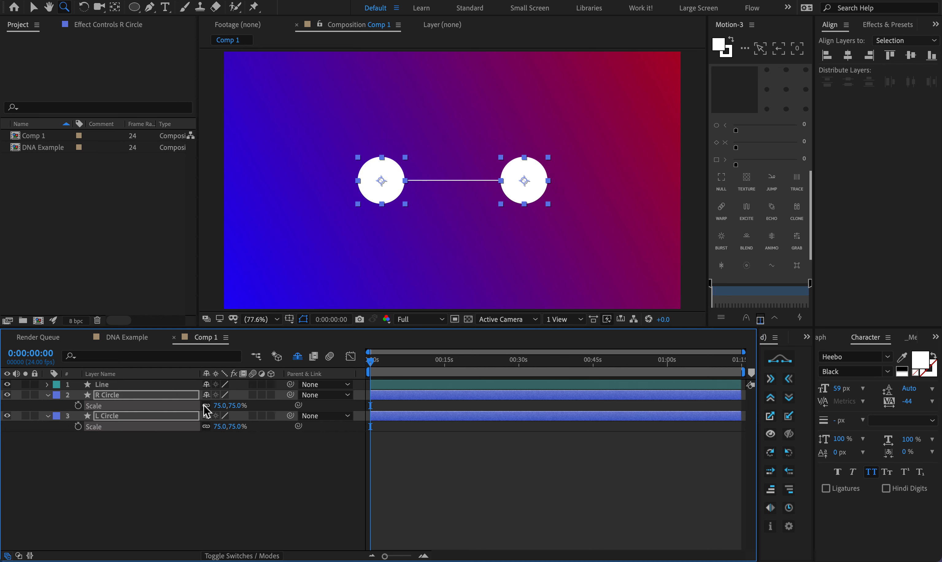
click(186, 465)
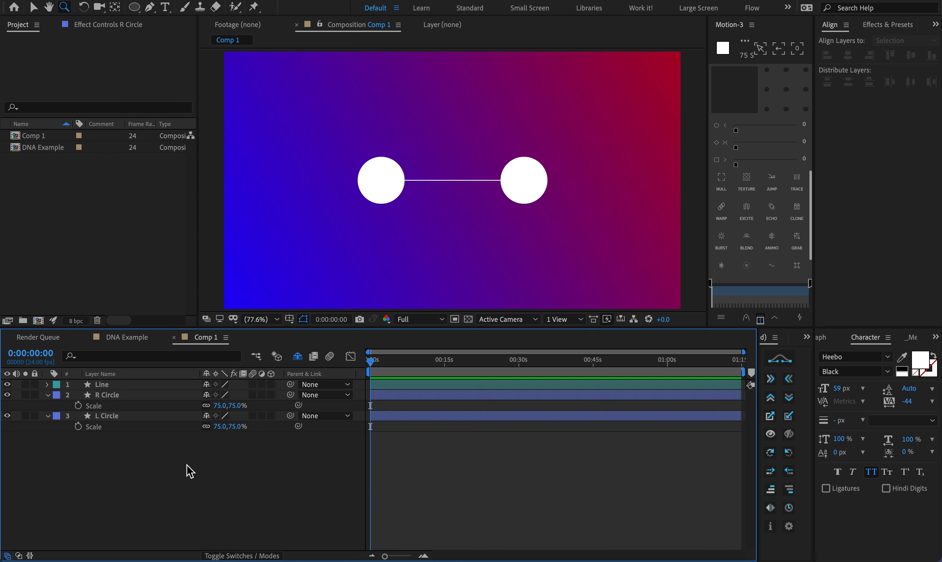
key(u)
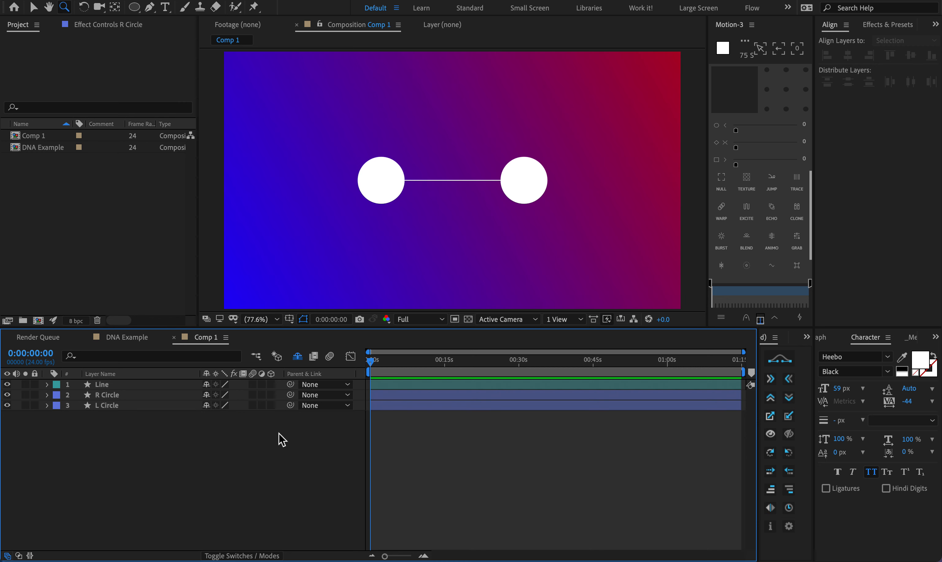
Step: Make the Line, R Circle and L Circle layers 3D
key(ctrl+a)
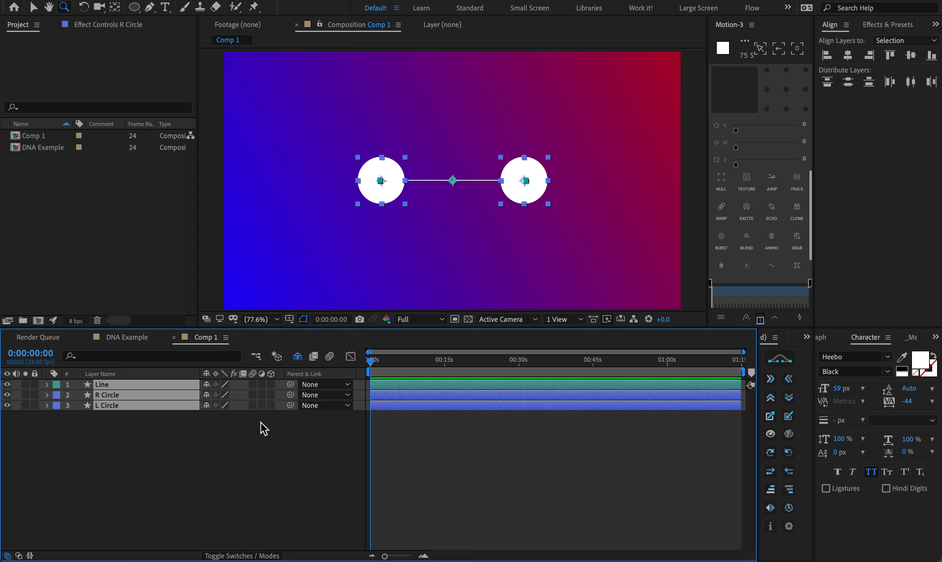
click(271, 387)
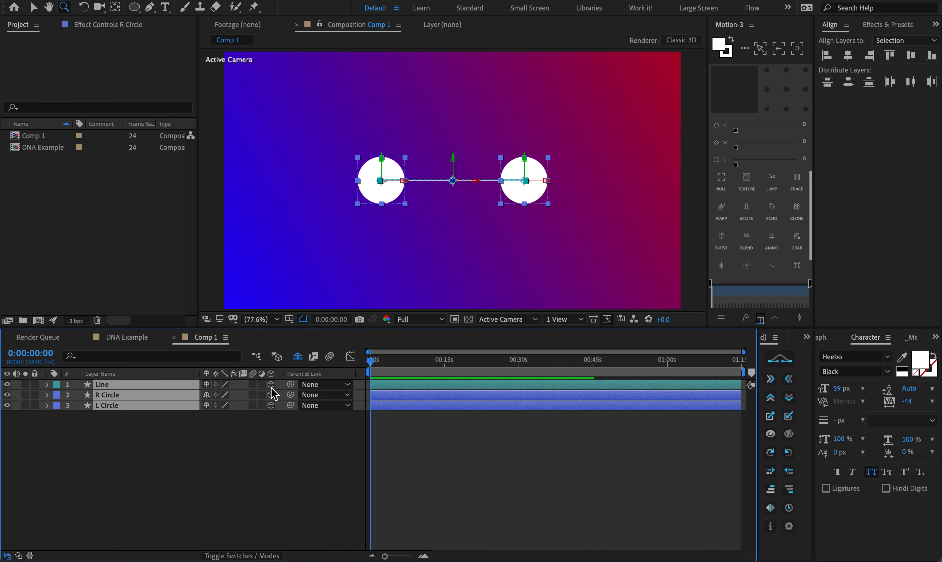
click(256, 438)
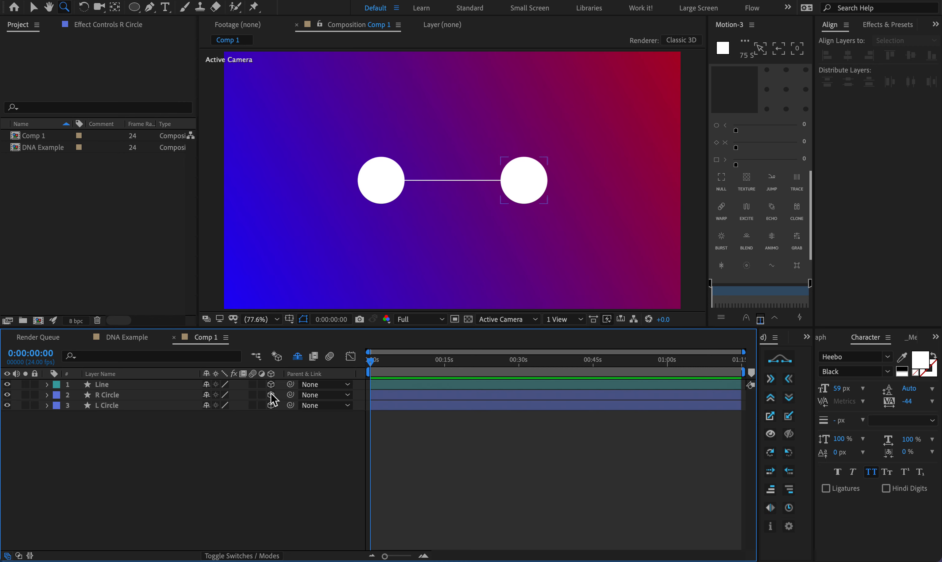
Step: Toggle the timeline's columns between switches and modes, ending with the switches and their 3D column shown
click(230, 556)
click(228, 555)
click(228, 555)
click(228, 556)
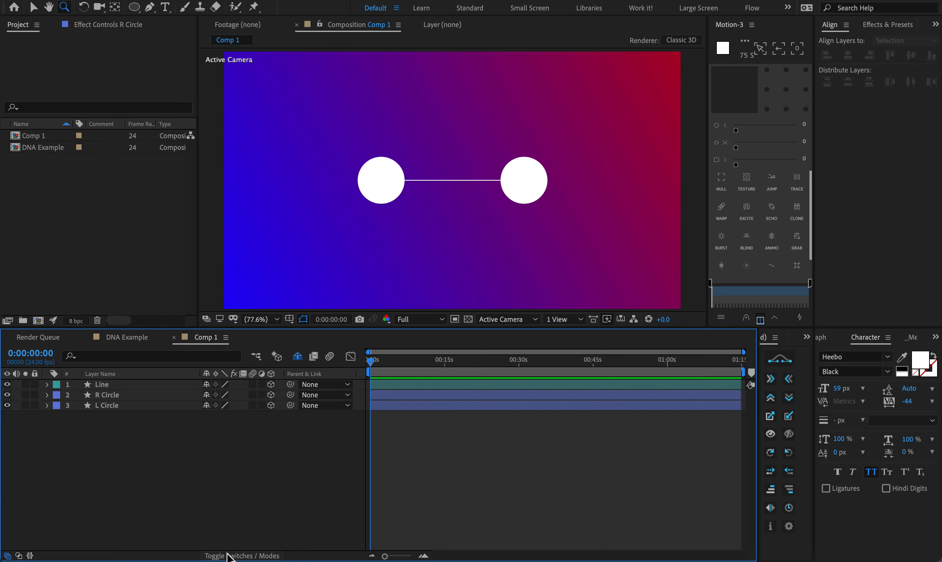
click(228, 556)
click(229, 555)
click(272, 384)
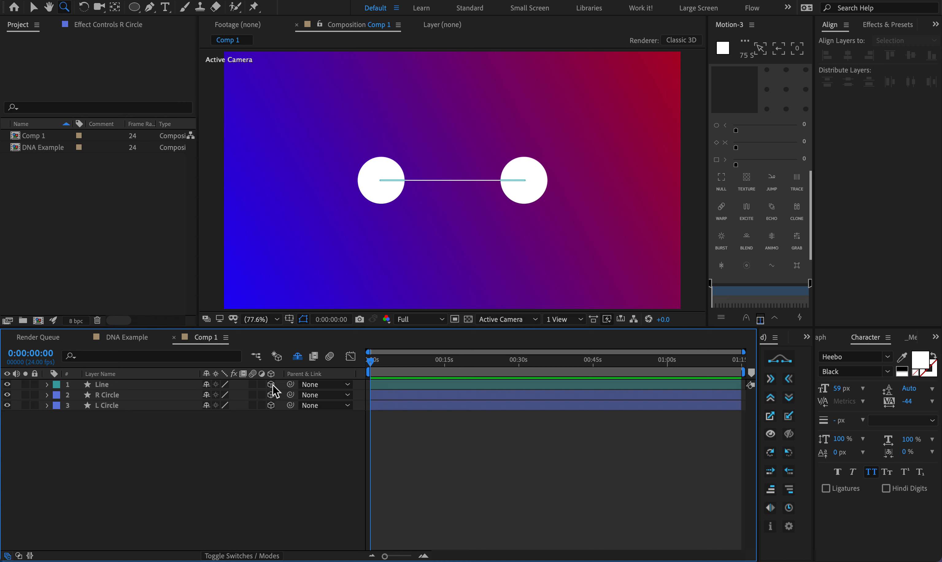
Step: Try a Y Rotation of -230° on the Line layer, then undo the rotation
click(145, 385)
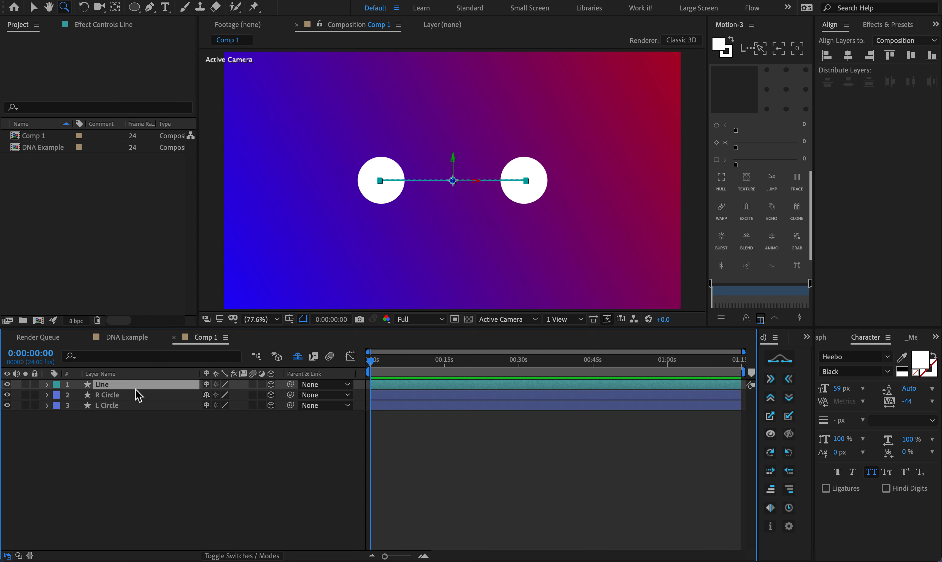
key(r)
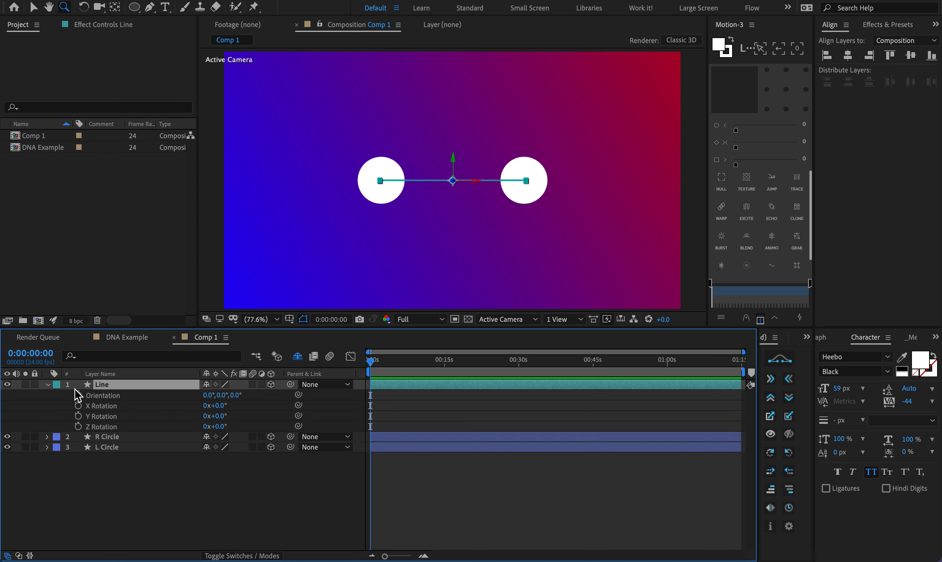
drag(222, 418, 78, 415)
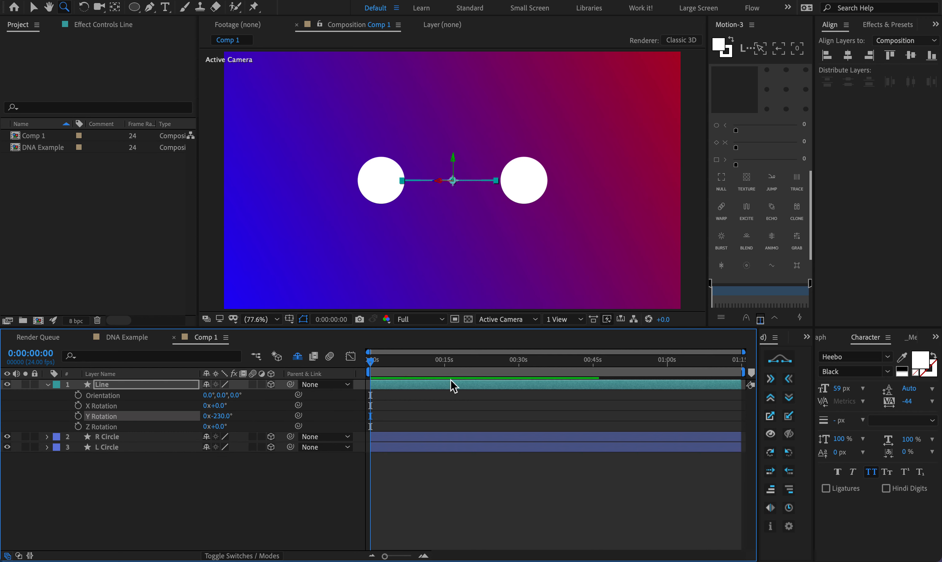
click(451, 402)
key(super+z)
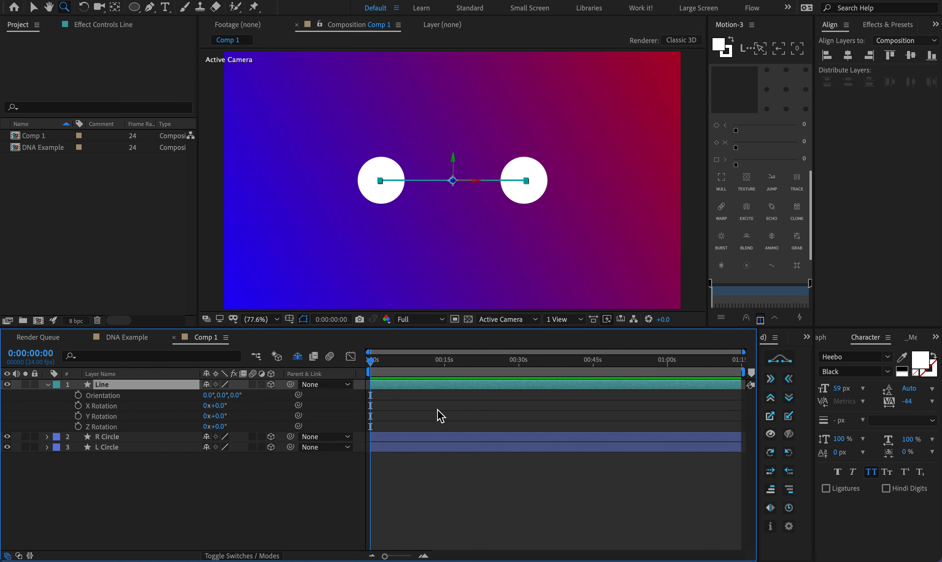
Step: Parent the R Circle and L Circle layers to the Line layer
click(437, 409)
click(393, 438)
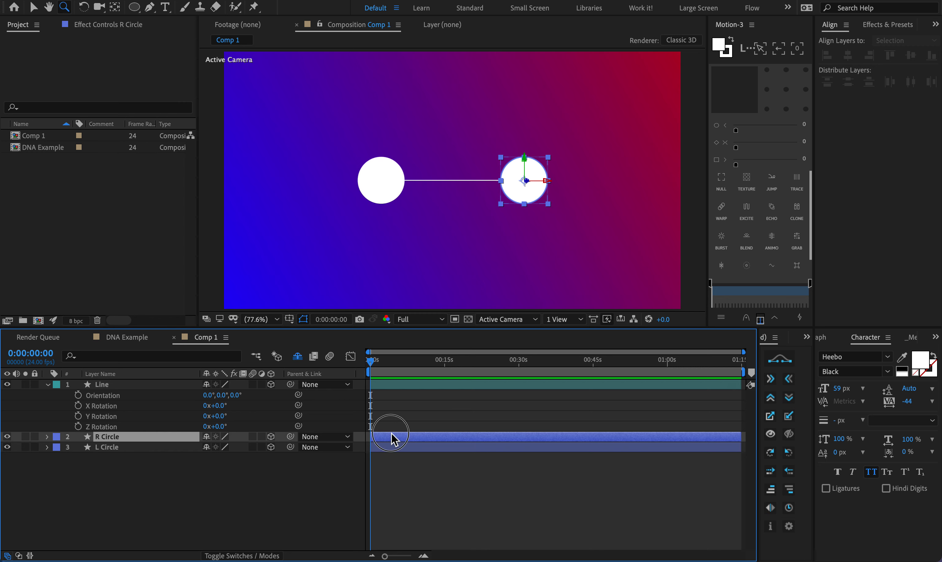
shift+click(390, 447)
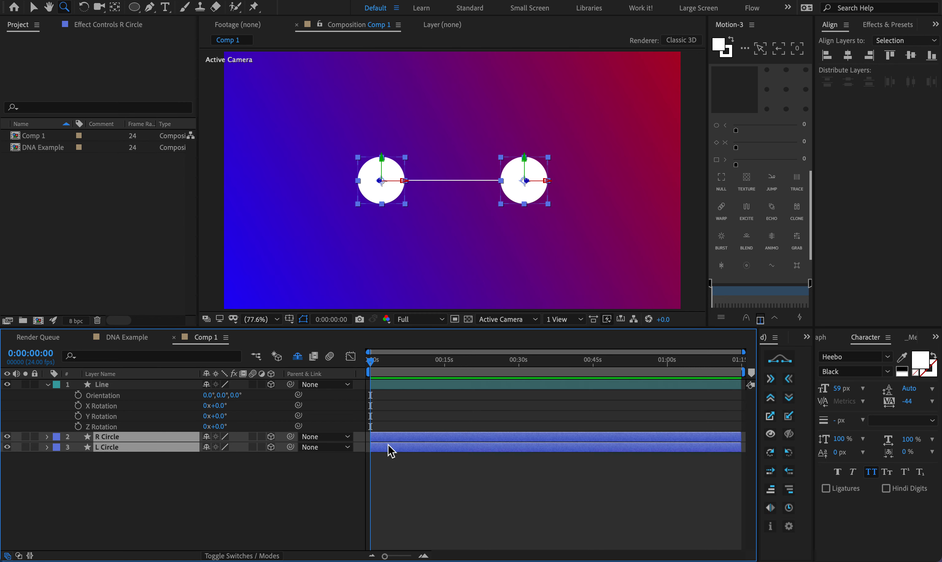
drag(291, 437, 434, 384)
Step: Try a Y Rotation of -54° on the Line layer with its parented circles, then undo it and deselect the layer
click(432, 385)
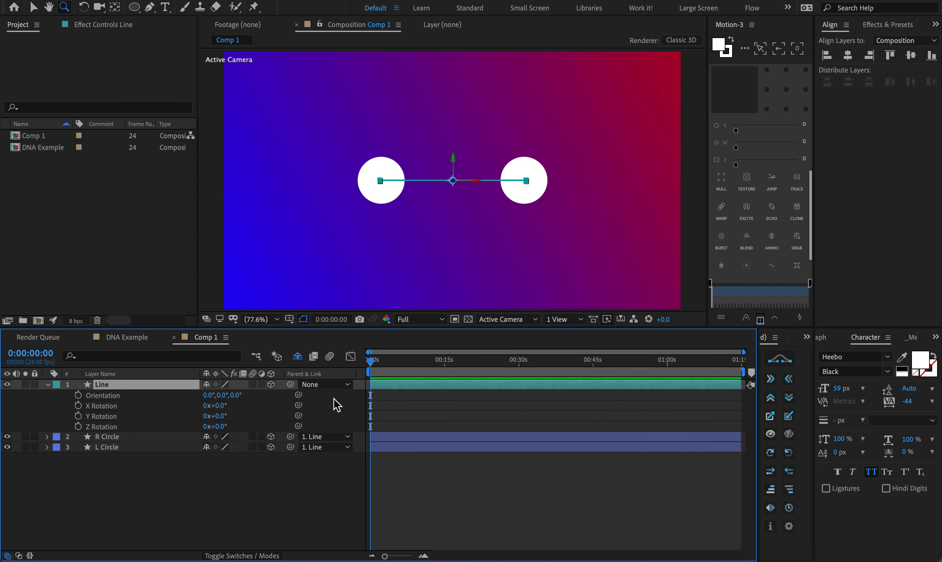
drag(225, 415, 187, 413)
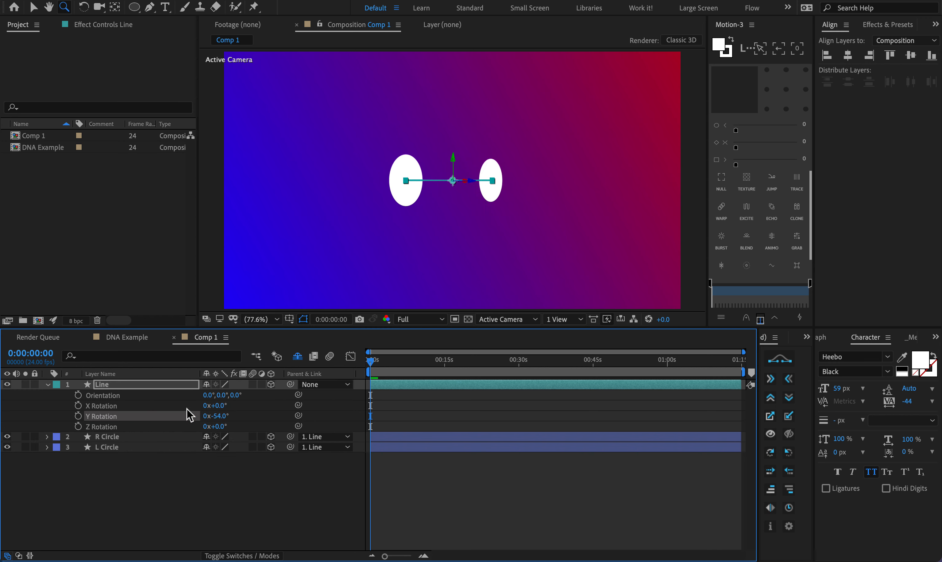
key(ctrl+z)
click(425, 409)
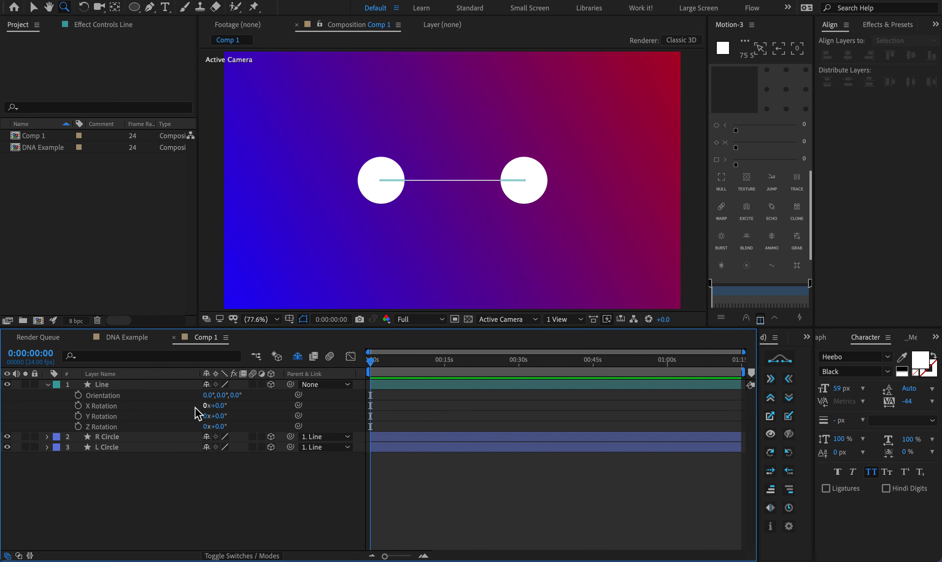
Step: Collapse the Line's rotation properties, then duplicate the Line, R Circle and L Circle layers and group the copies above the originals
click(186, 439)
key(r)
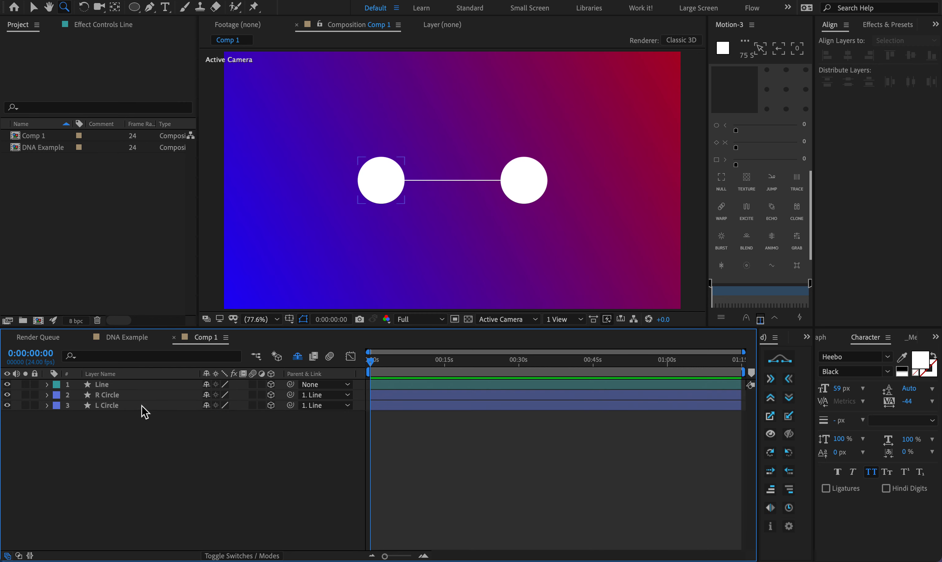
click(141, 405)
shift+click(123, 385)
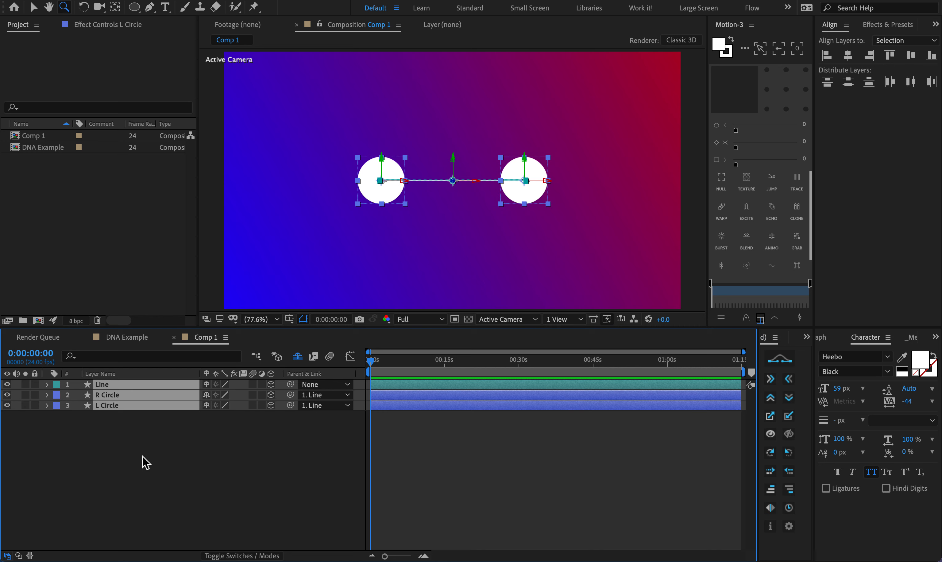
key(ctrl+d)
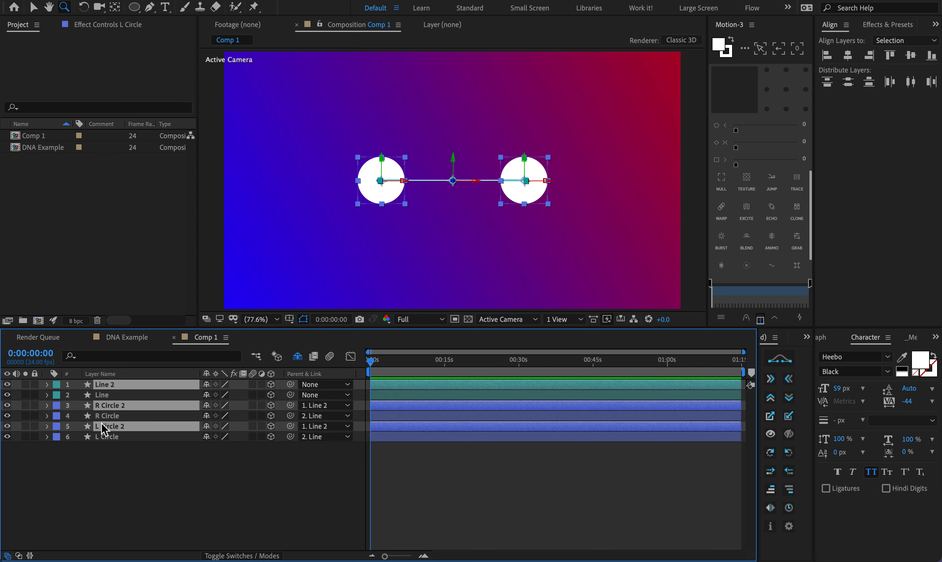
drag(102, 424, 101, 396)
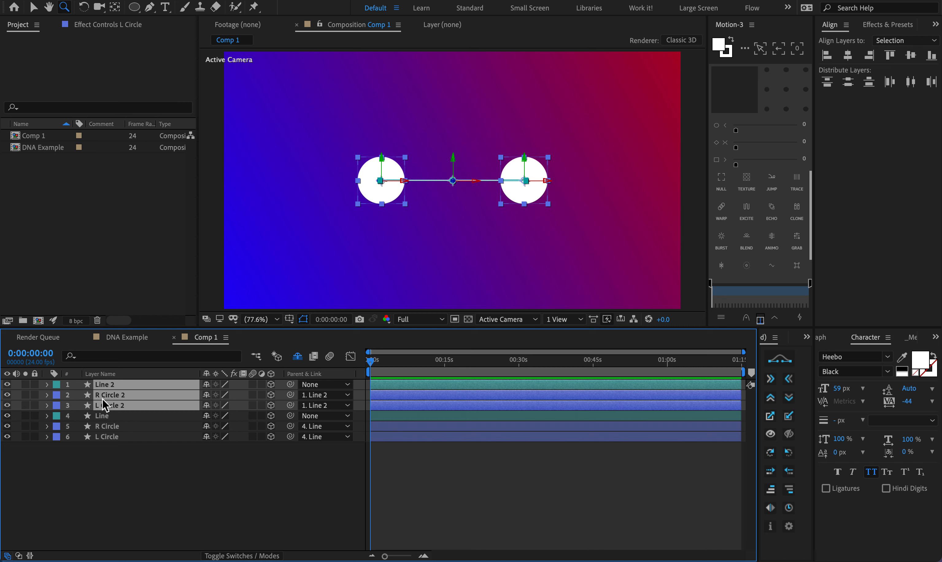
Step: Keep duplicating the newest line-and-circles set until there are six sets, grouping each new set at the top of the layer stack
key(ctrl+d)
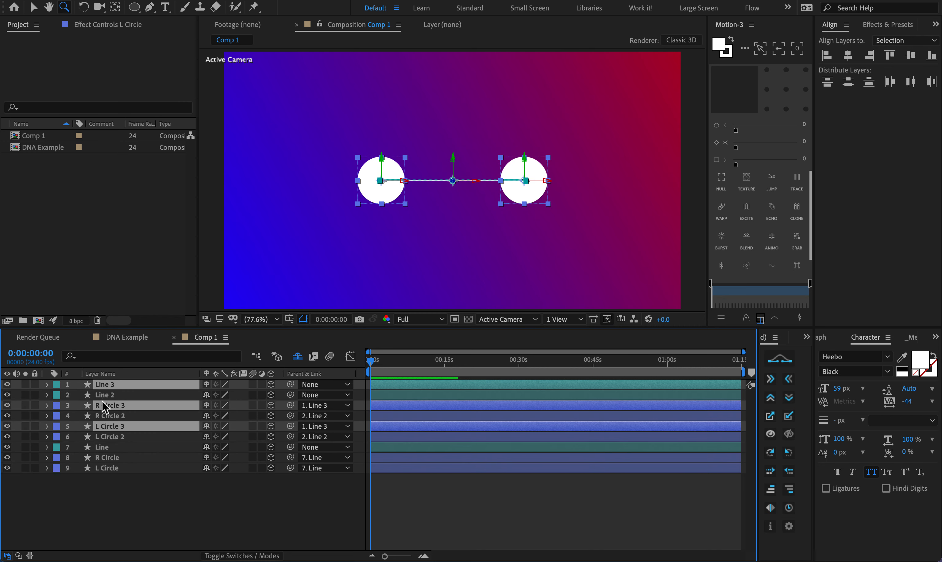
drag(102, 403, 102, 394)
key(ctrl+d)
key(ctrl+d)
key(ctrl+d)
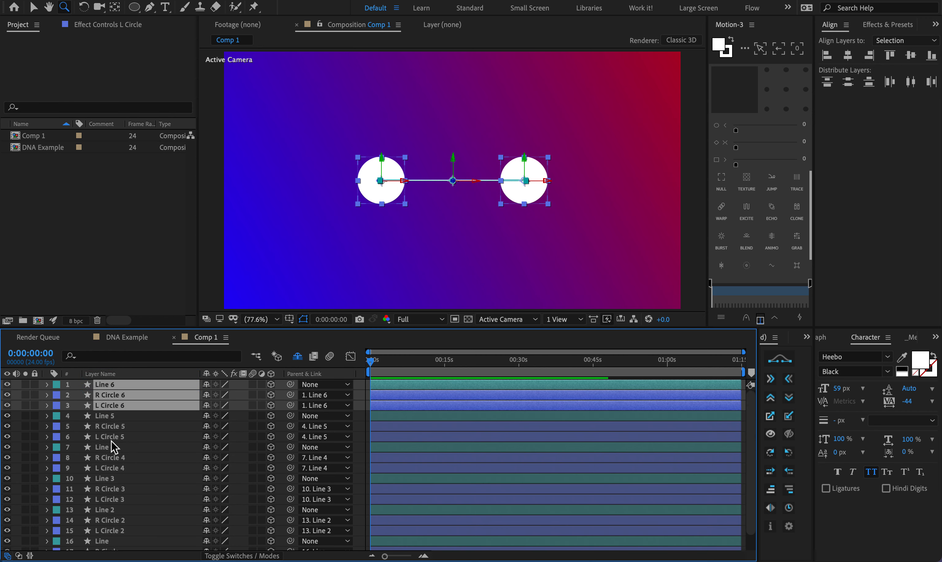
Step: Duplicate the sixth line-and-circles set and bring the new copies together to the front of the layer stack
key(ctrl+d)
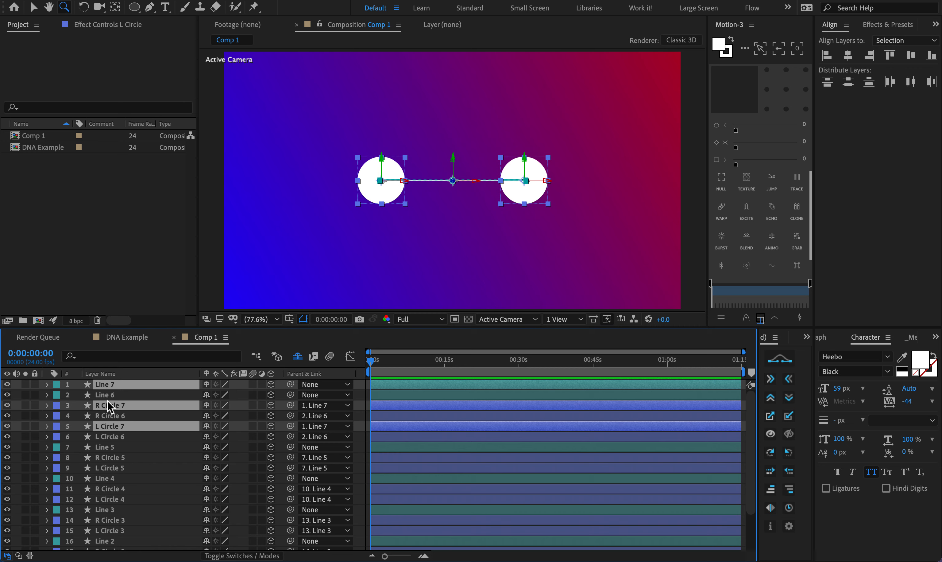
key(ctrl+shift+])
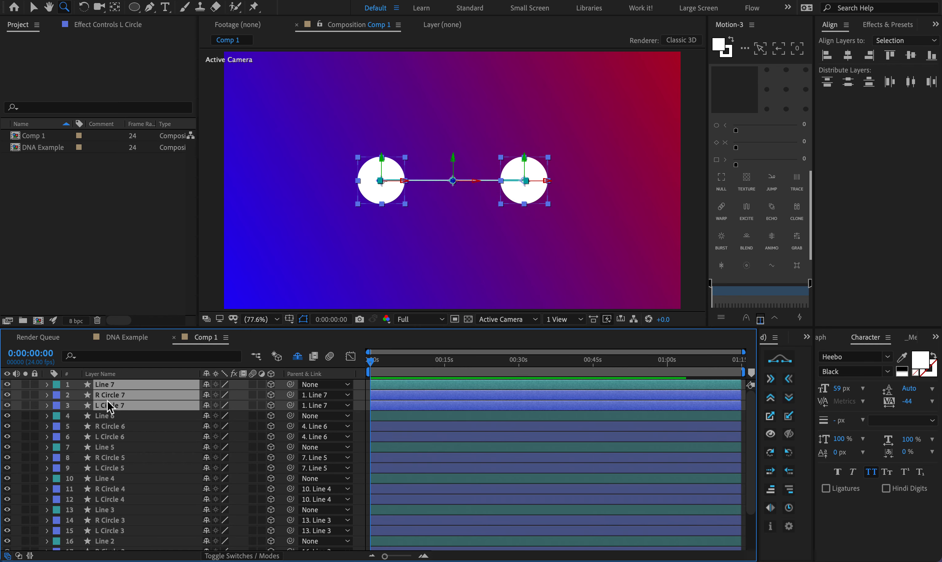
key(ctrl+shift+[)
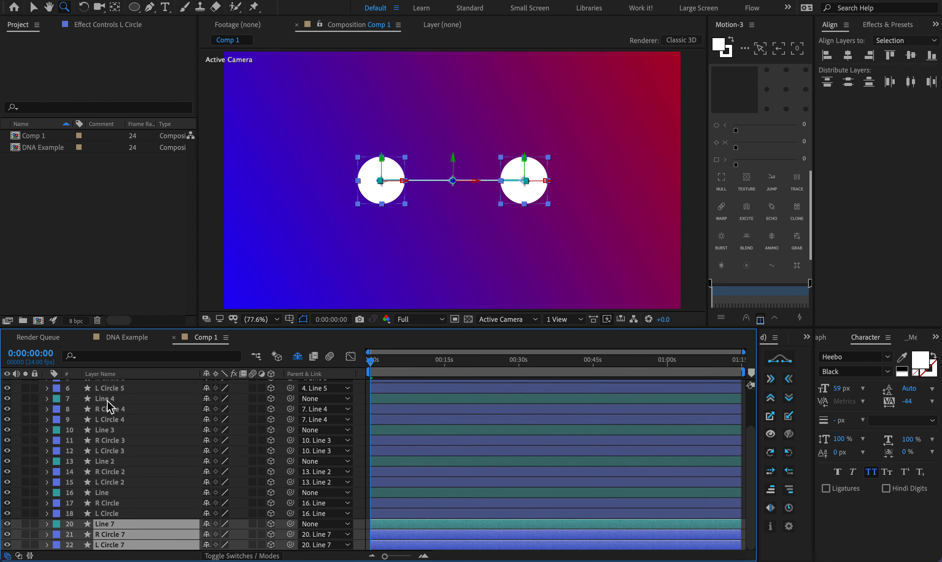
key(ctrl+shift+])
key(ctrl+shift+[)
key(ctrl+shift+])
key(ctrl+shift+[)
key(ctrl+shift+])
Step: Duplicate the top set three more times to reach ten sets, keeping each new line and its circles grouped on top
key(ctrl+d)
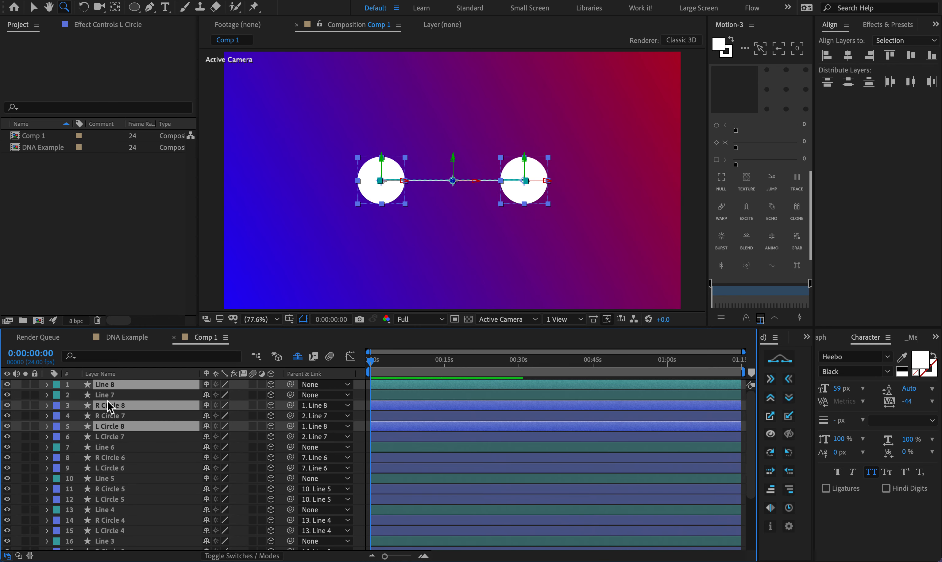
drag(105, 388, 106, 393)
key(ctrl+d)
key(ctrl+d)
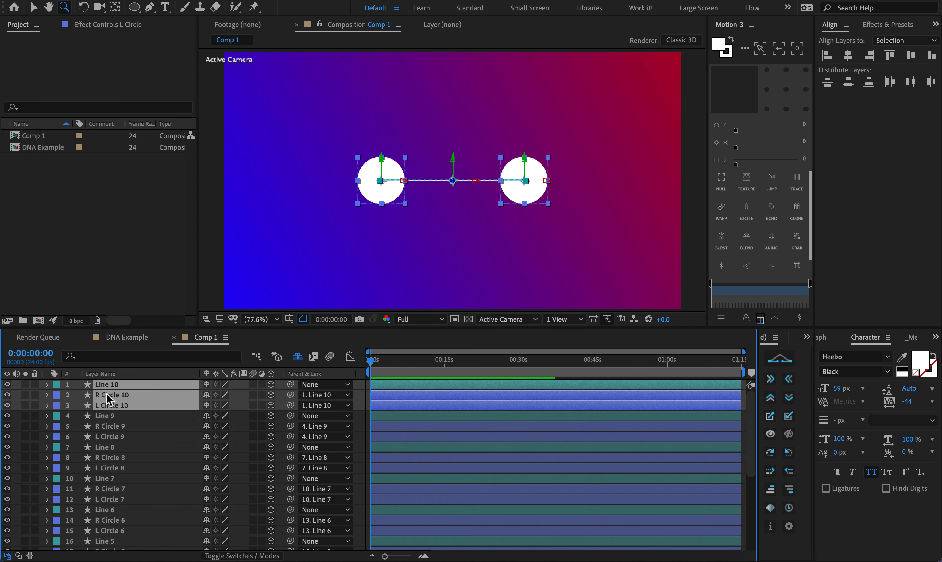
Step: Select all the Line layers by their cyan label group and move them together to the top of the layer stack
click(123, 307)
key(v)
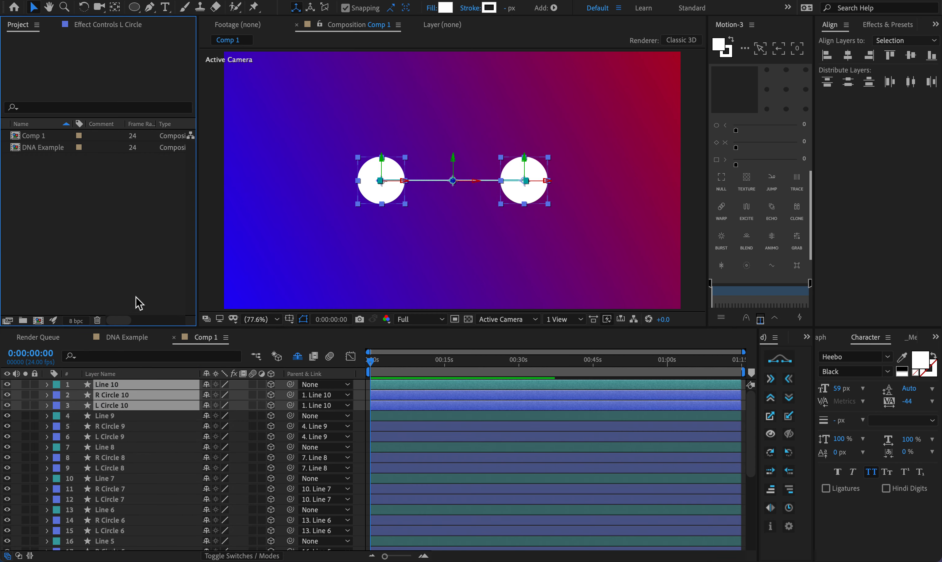
click(124, 342)
click(199, 332)
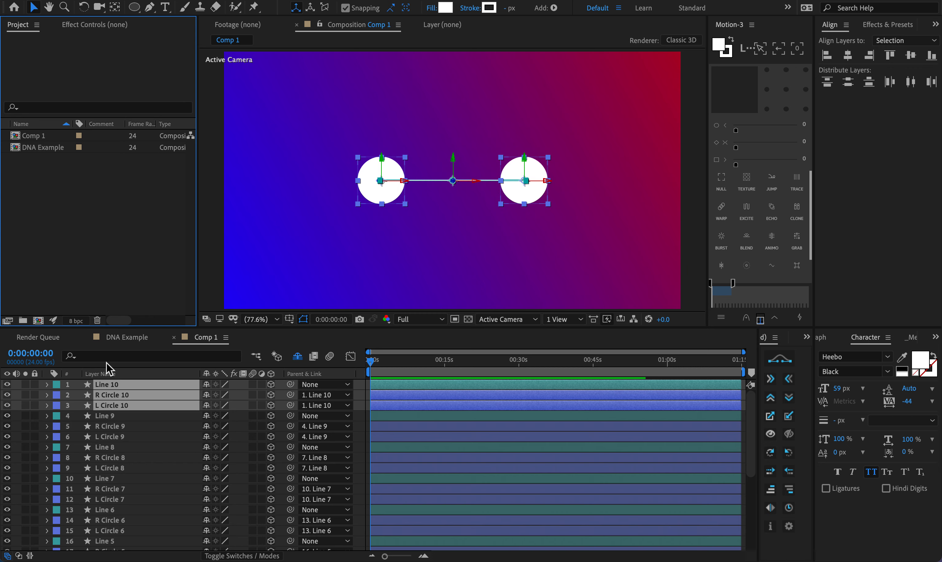
click(108, 444)
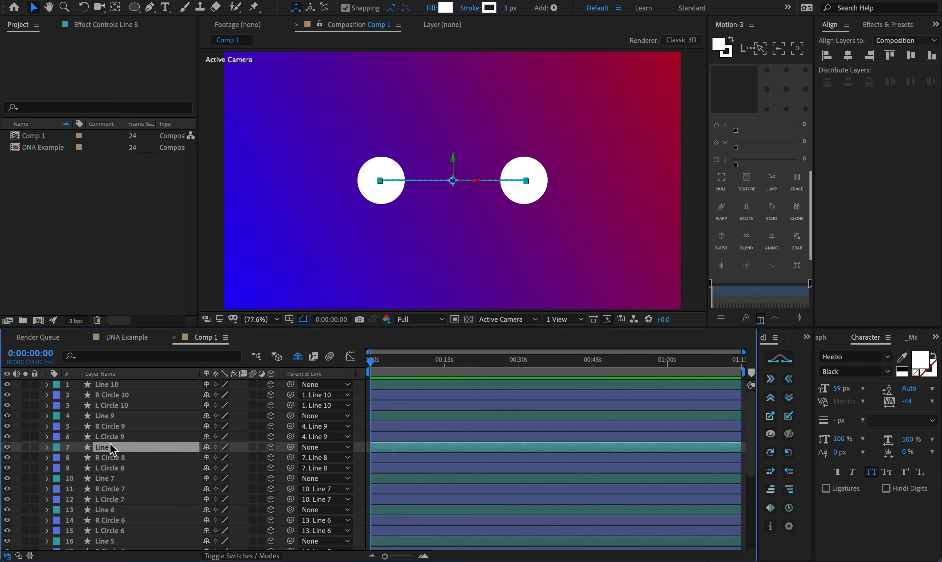
click(57, 448)
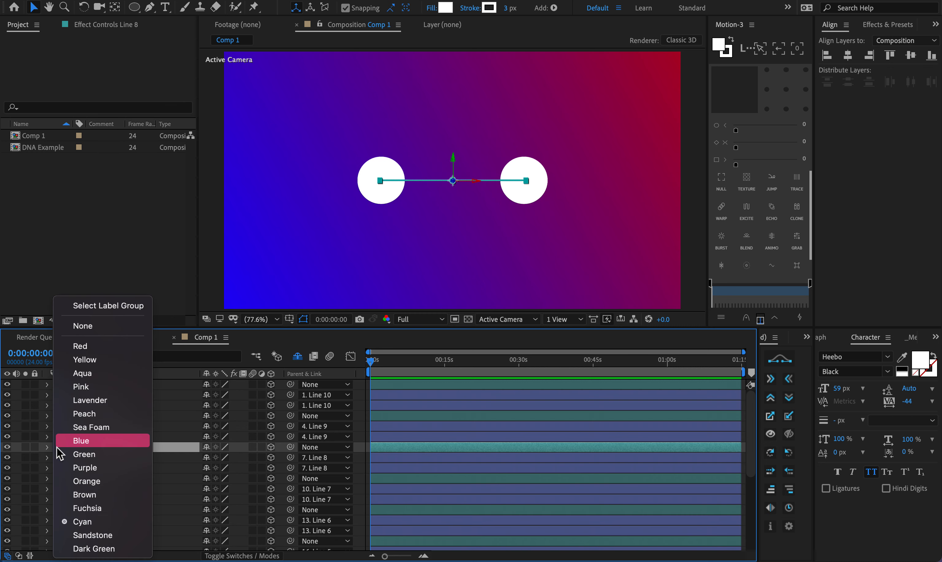
click(112, 310)
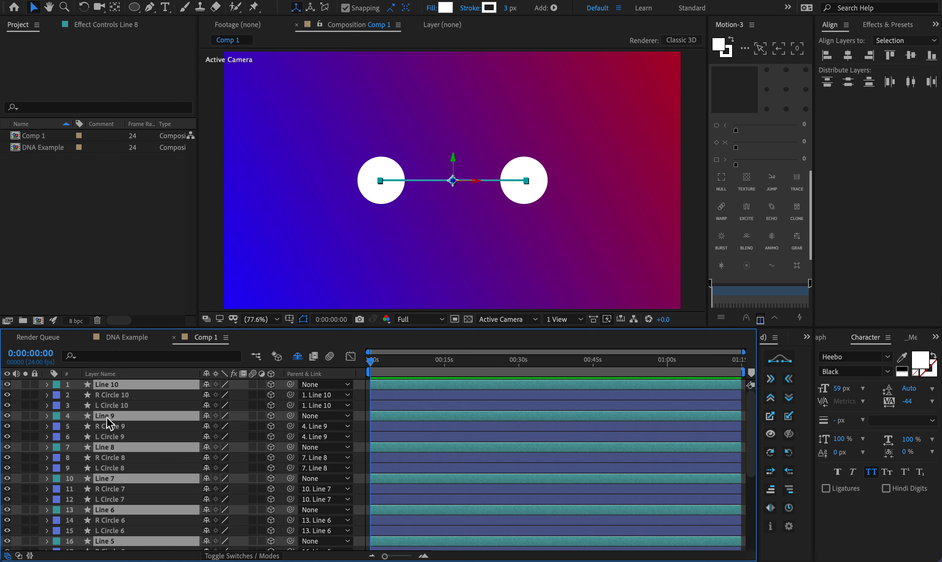
drag(108, 417, 107, 395)
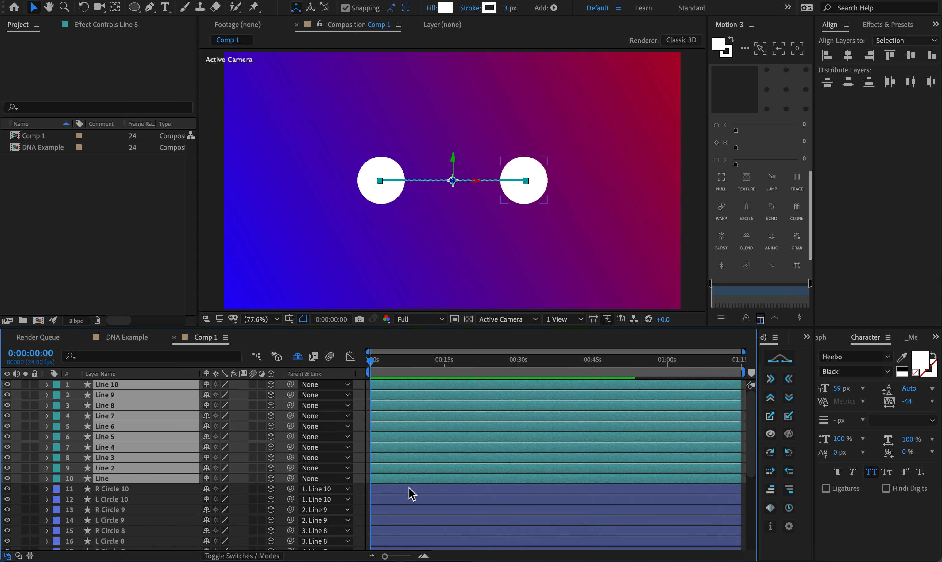
Step: Parent each Line layer to the one directly below it, from Line 10 to Line 9 down through Line 2 to Line
drag(455, 166, 437, 175)
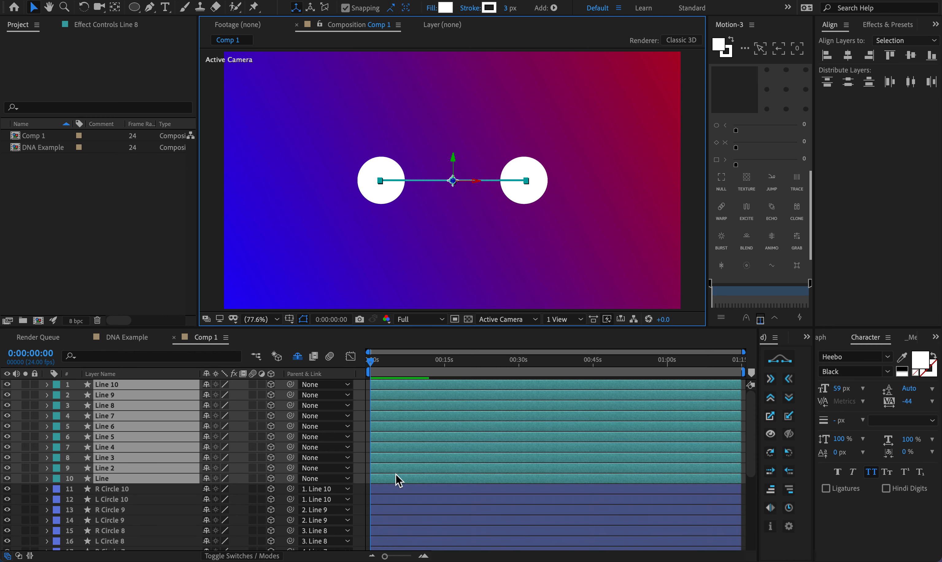
click(390, 489)
click(384, 384)
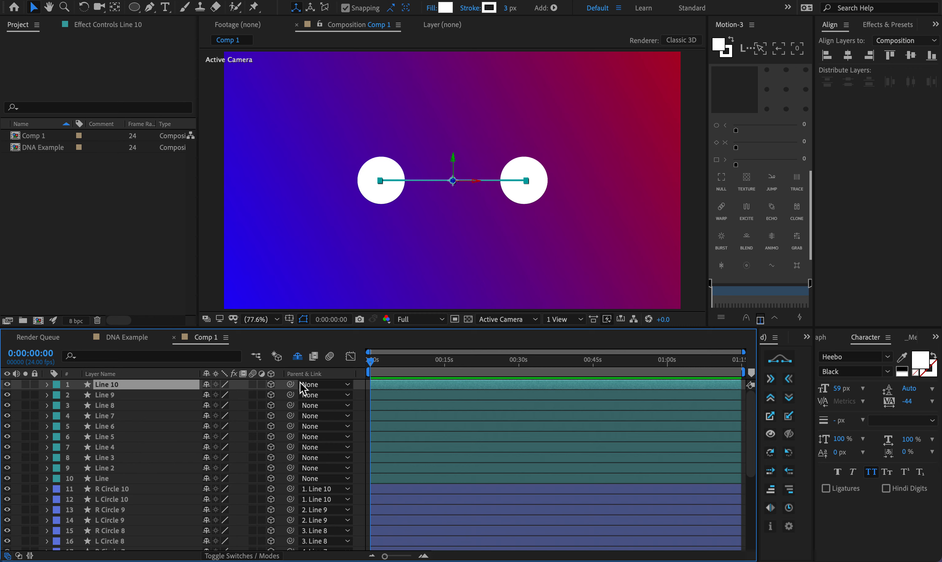
drag(290, 384, 292, 402)
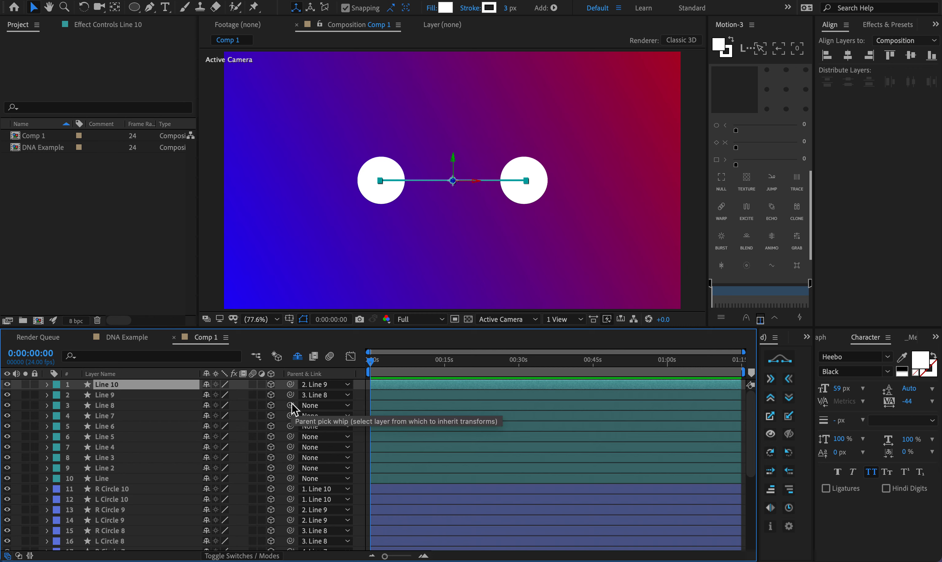
drag(292, 404, 290, 480)
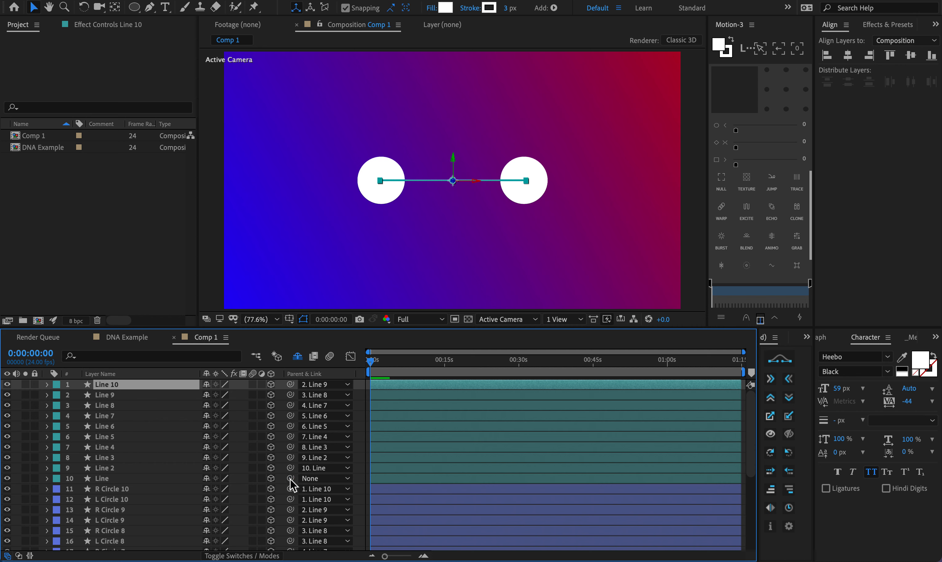
Step: Select all ten Line layers and reveal only their Position properties
shift+click(107, 476)
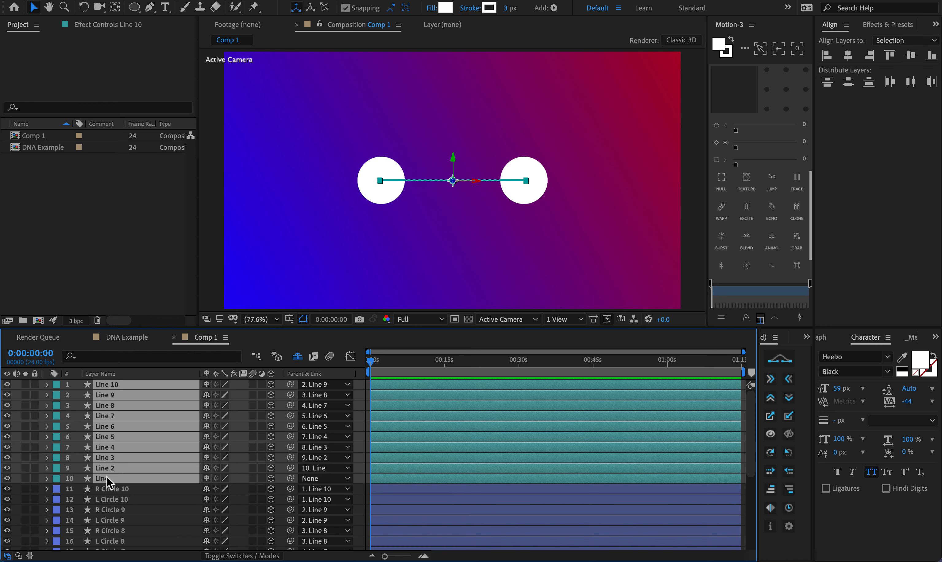
key(p)
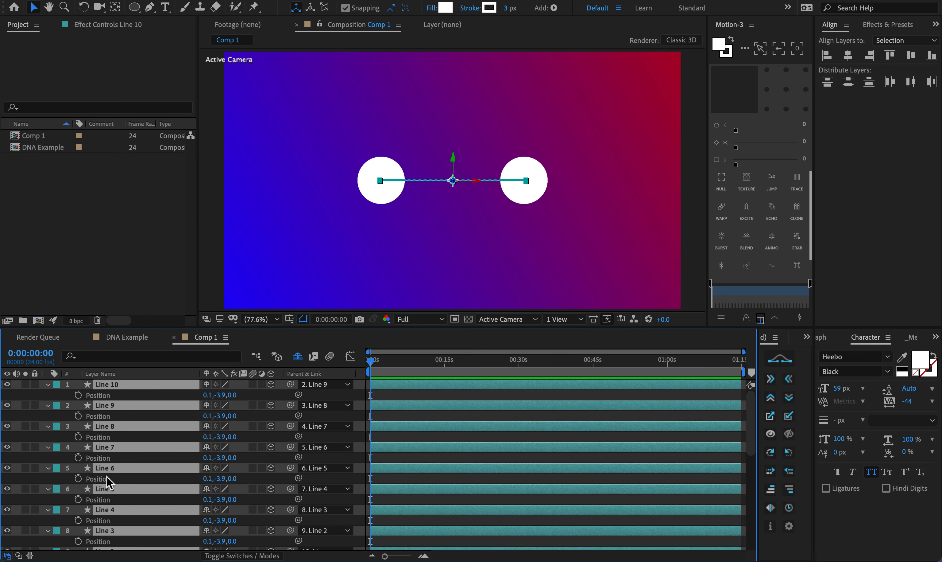
key(p)
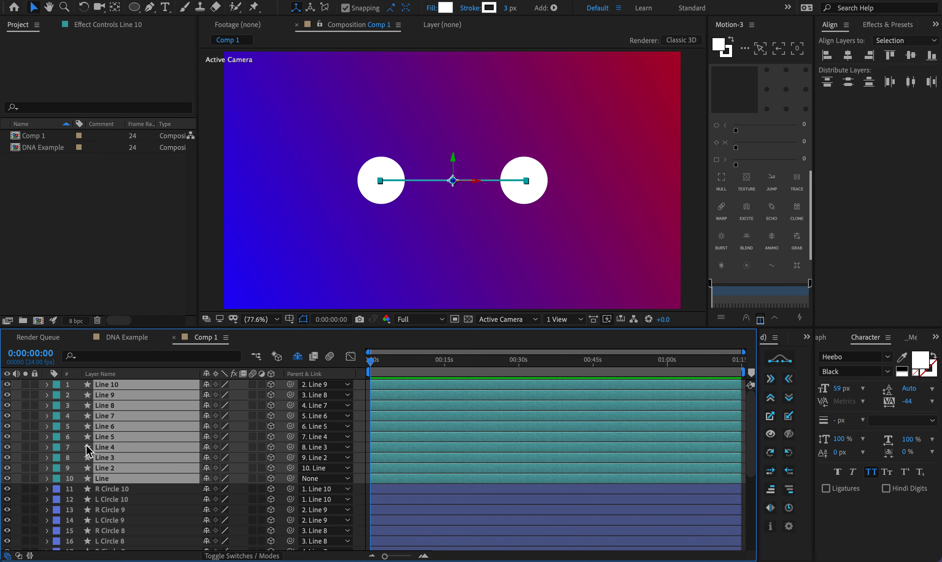
click(47, 385)
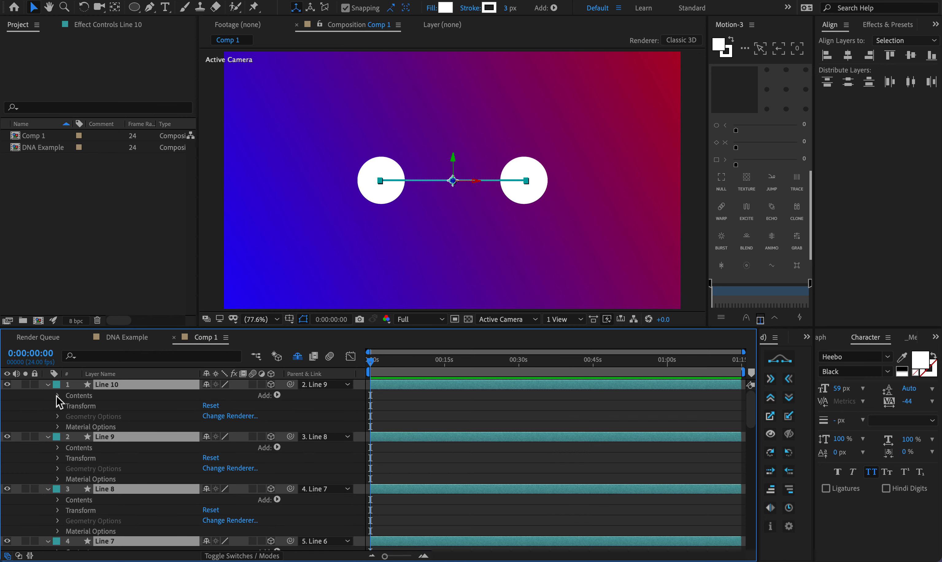
click(58, 405)
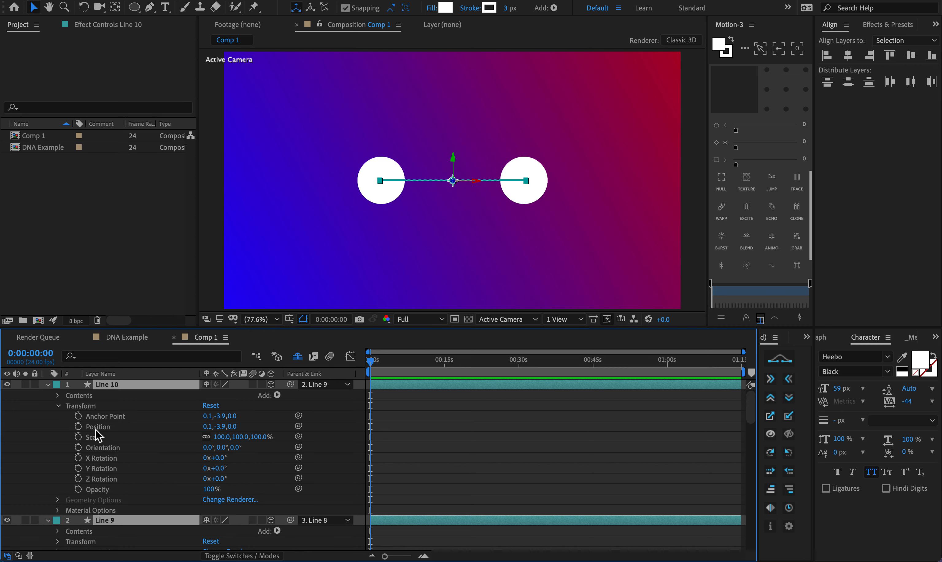
key(p)
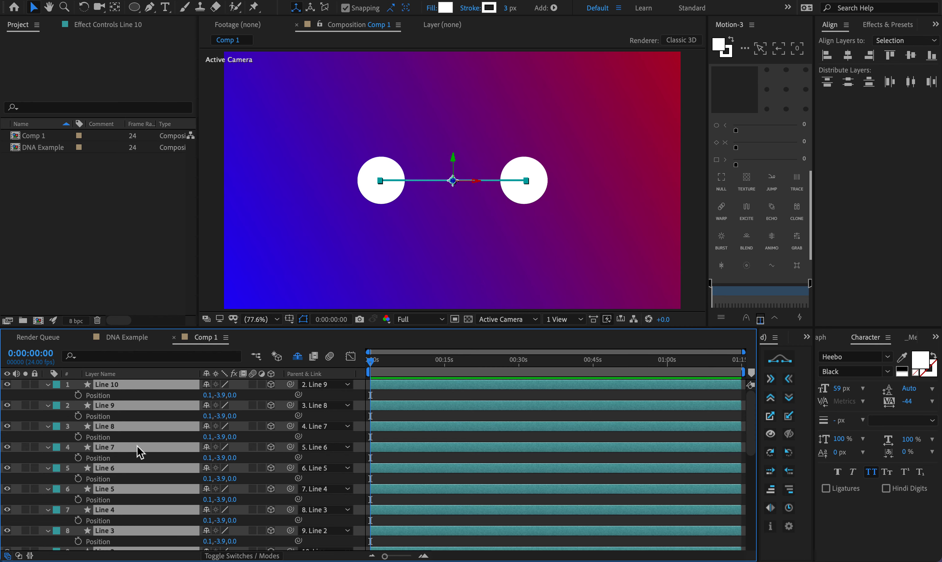
scroll(137, 499, down, 5)
scroll(137, 497, up, 3)
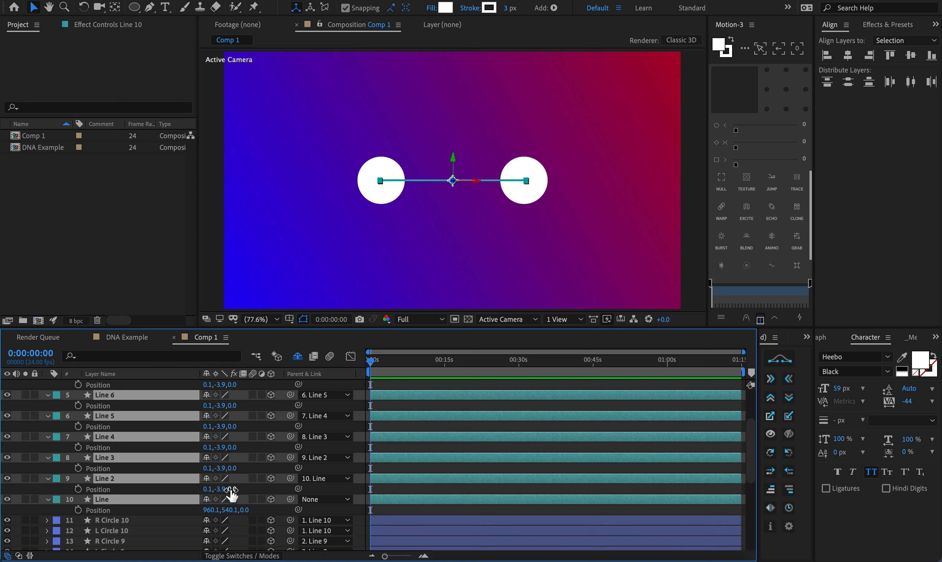
Step: Try changing the Position values of the selected Line layers, undo the changes, and select only the original Line layer
drag(231, 489, 222, 488)
key(ctrl+z)
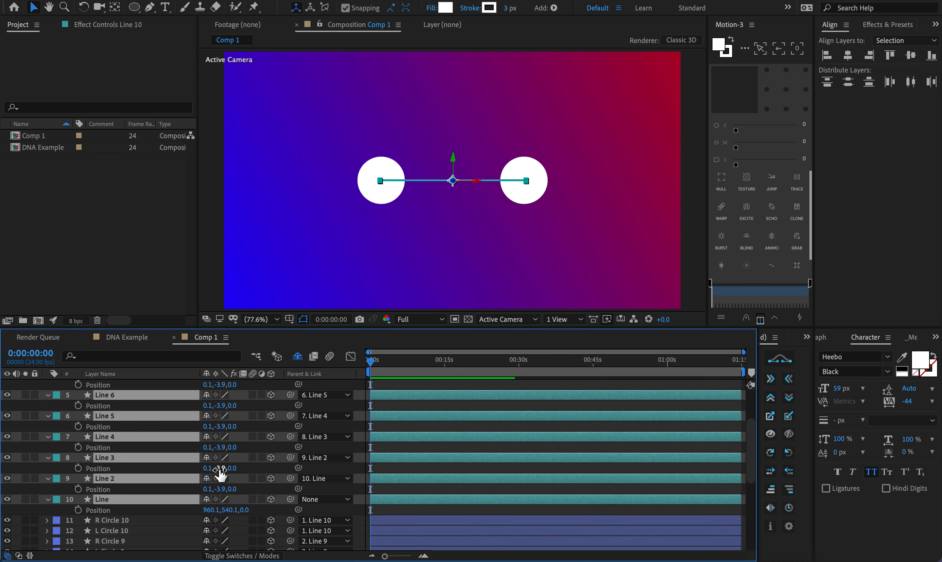
drag(220, 468, 180, 412)
key(ctrl+z)
click(168, 521)
click(168, 500)
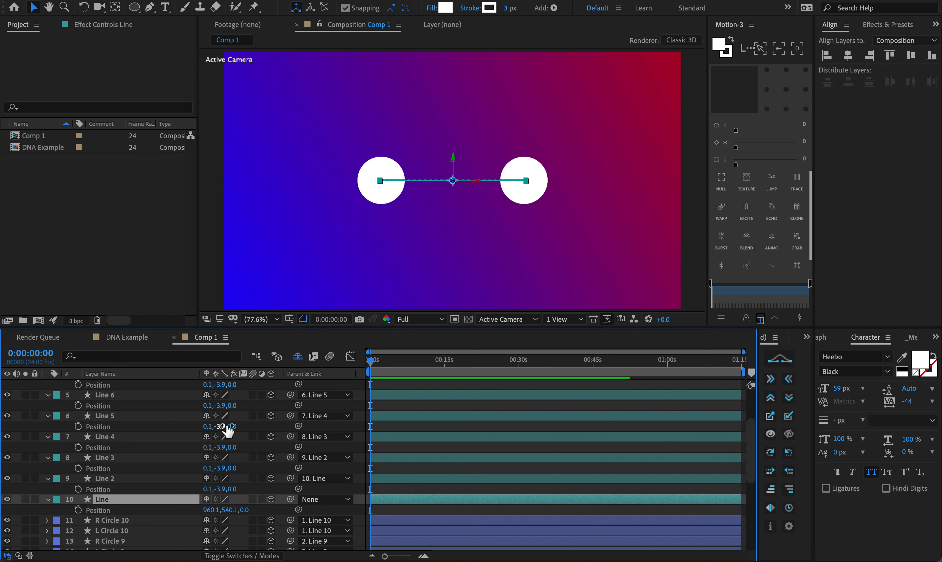
Step: Try changing the vertical Position of the Line 5 and Line 6 layers, and undo both changes
drag(225, 426, 352, 436)
drag(227, 405, 382, 393)
key(ctrl+z)
key(ctrl+z)
key(ctrl+z)
key(ctrl+z)
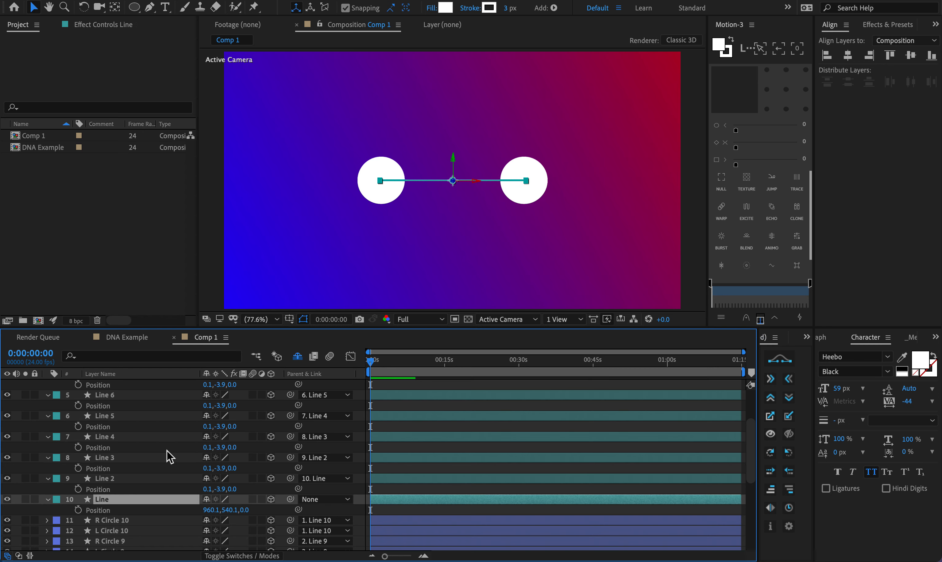
Step: Select all ten Line layers and shift their vertical Position together, bringing Line 2 through Line 10 to -324.9
scroll(164, 440, up, 5)
shift+click(143, 384)
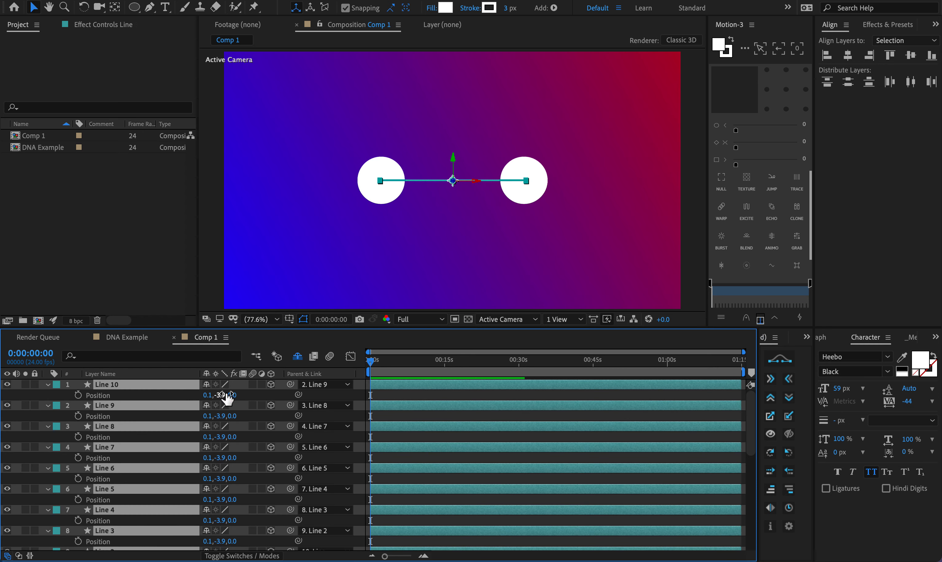
drag(222, 394, 36, 389)
Step: Select only the original Line layer and move it down the composition to a vertical Position of 957.1
scroll(433, 204, down, 1)
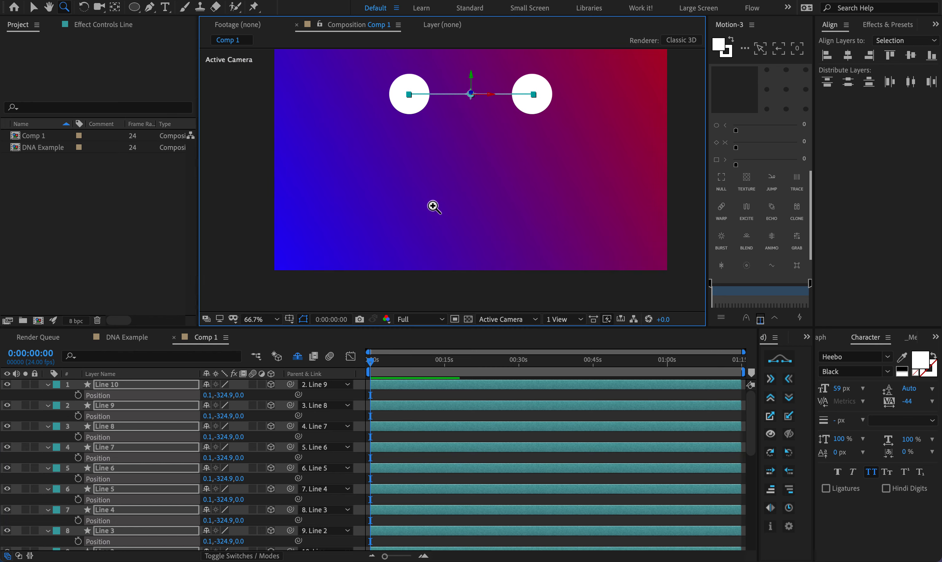
click(467, 173)
drag(478, 84, 457, 147)
scroll(473, 475, down, 5)
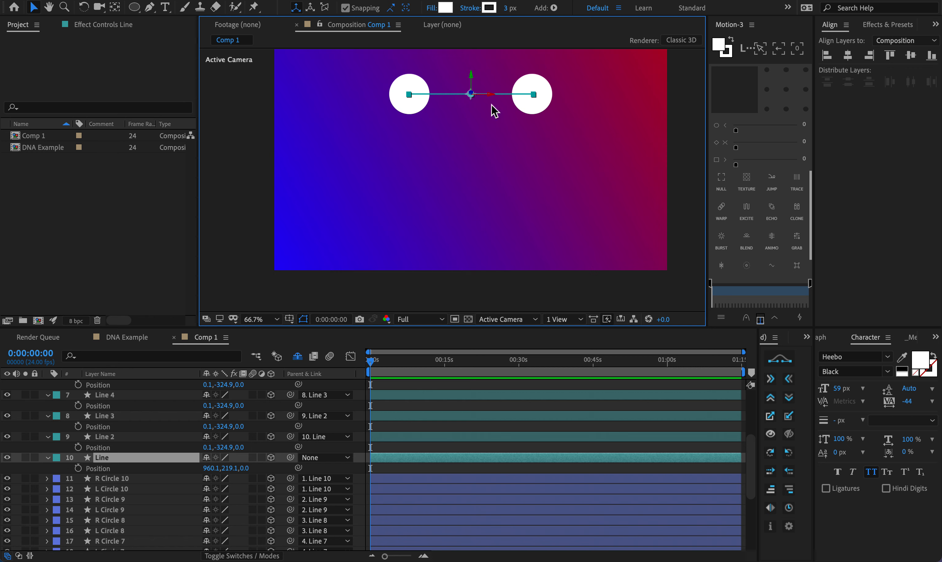
drag(472, 76, 474, 300)
drag(478, 394, 476, 234)
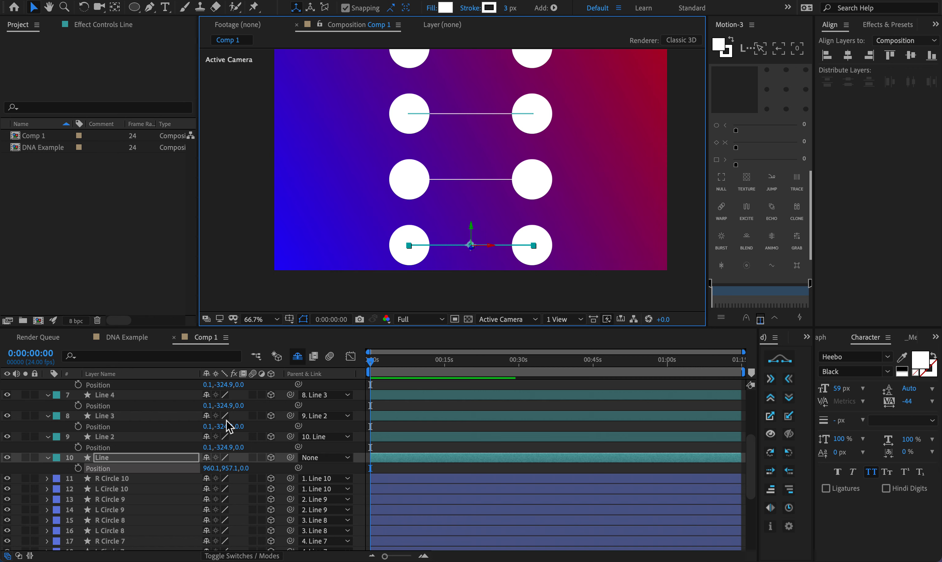
Step: Reveal all the Transform properties of the original Line layer
key(r)
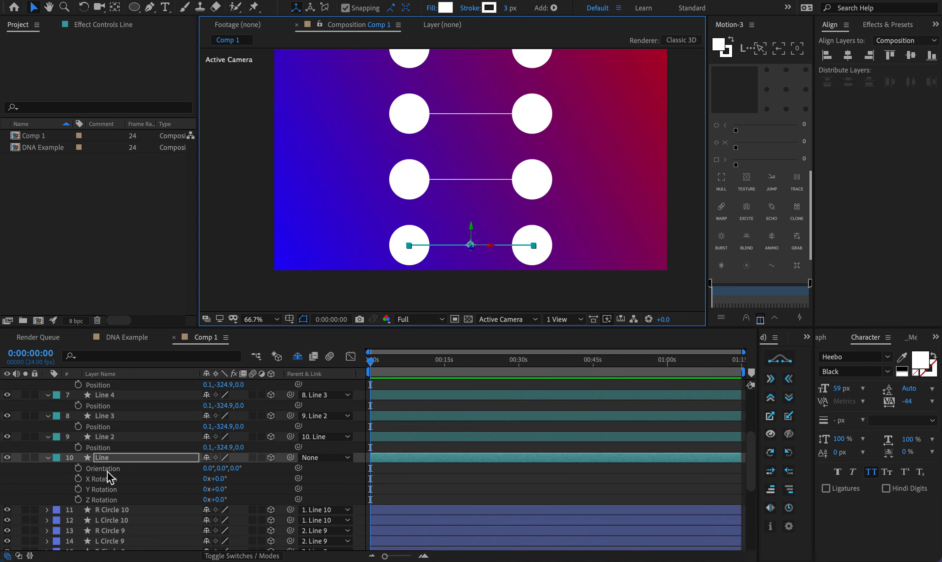
click(48, 458)
click(48, 457)
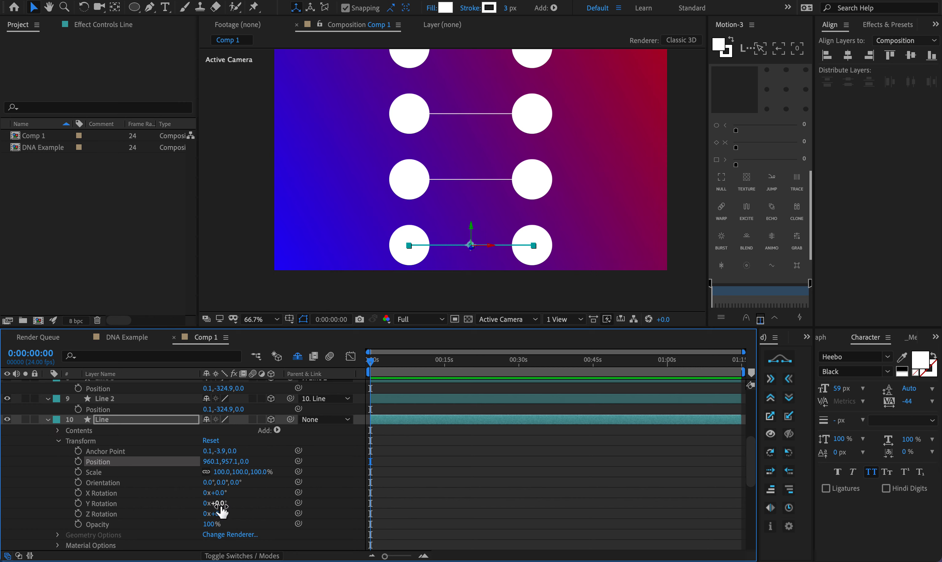
Step: Try keyframing the Line layer's Y Rotation at the start and around 38 seconds, preview it, and remove the keyframes
mouse_move(215, 502)
mouse_down()
mouse_move(115, 507)
mouse_move(301, 486)
mouse_move(199, 501)
mouse_up()
click(78, 502)
drag(371, 361, 558, 361)
drag(217, 503, 448, 502)
click(378, 366)
key(space)
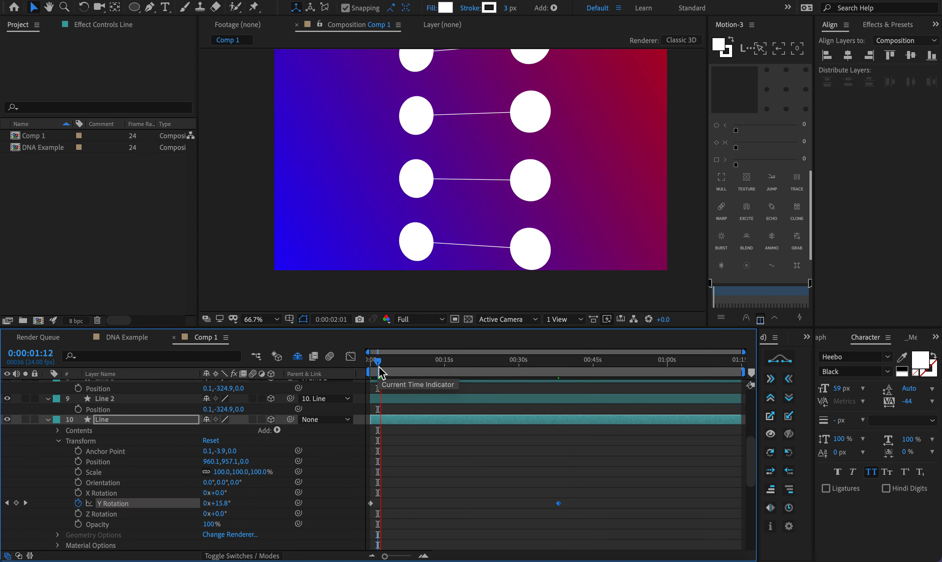
key(k)
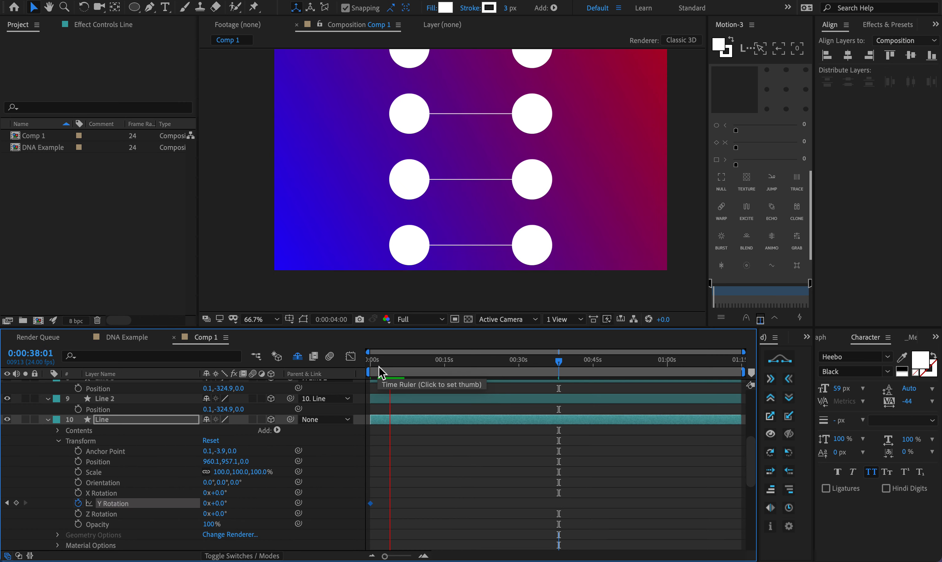
key(Home)
click(78, 503)
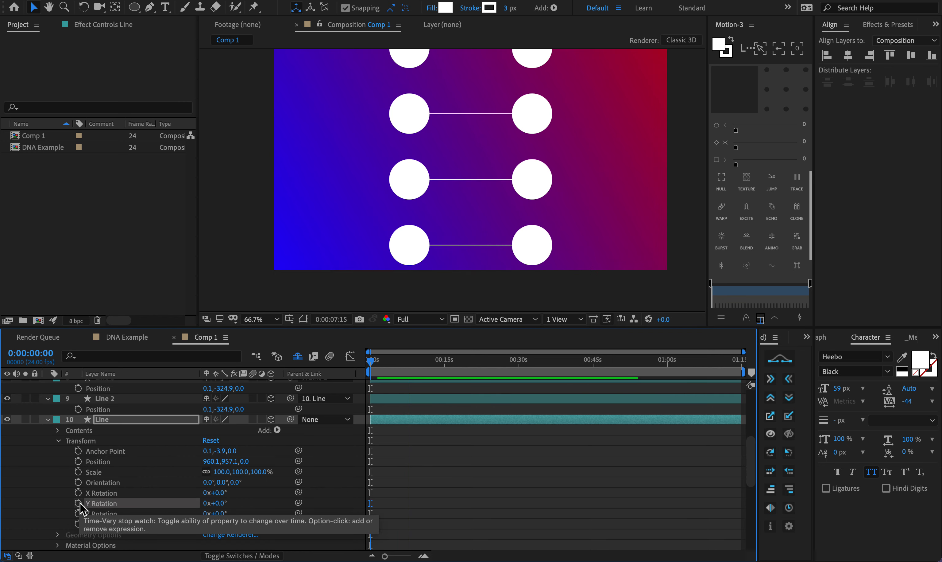
Step: Add the expression value + time*50 to the Y Rotation of the original Line layer
alt+click(78, 503)
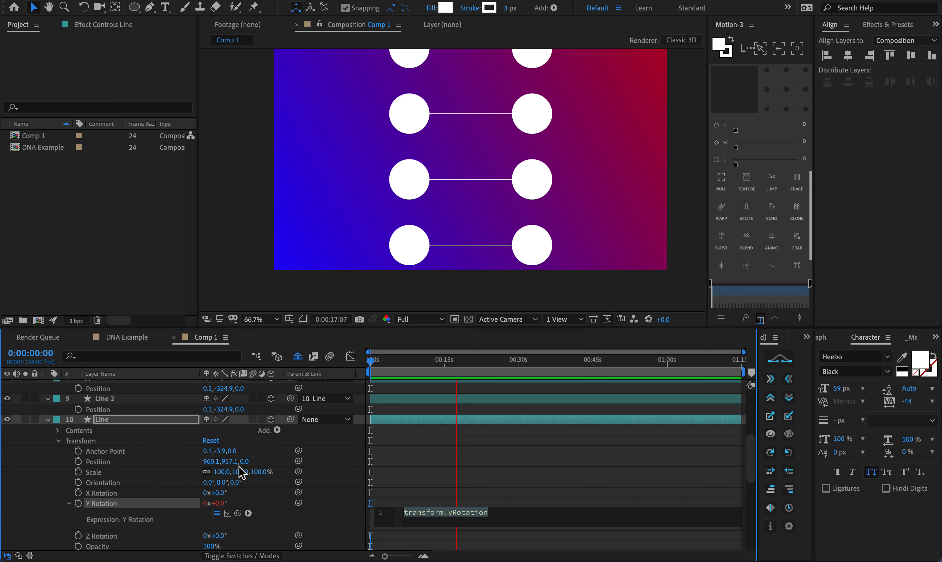
text(value )
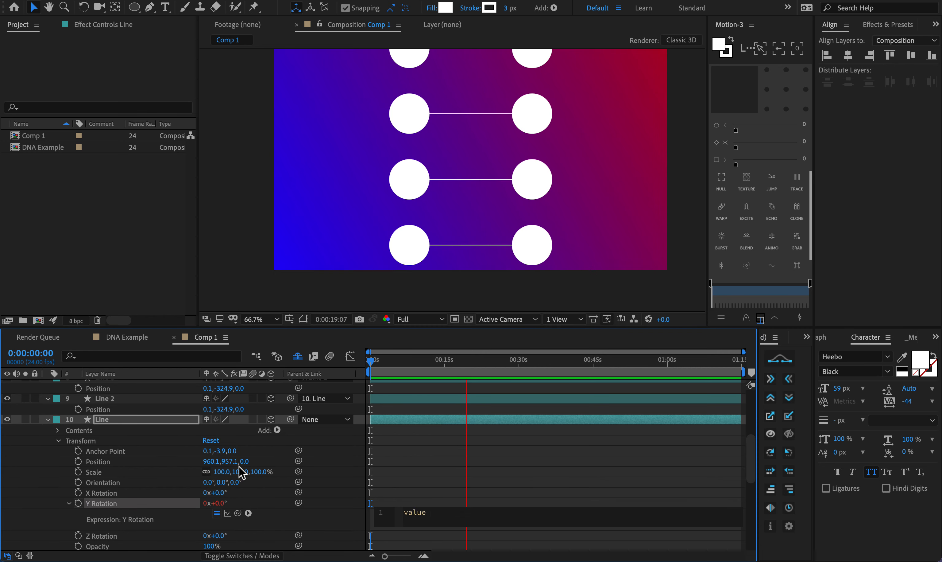
text(+ time)
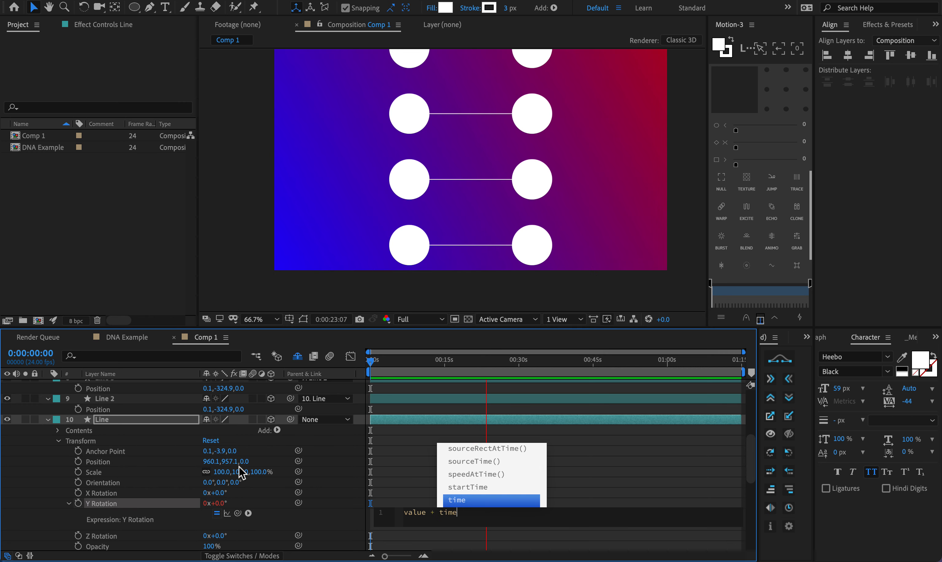
text(*)
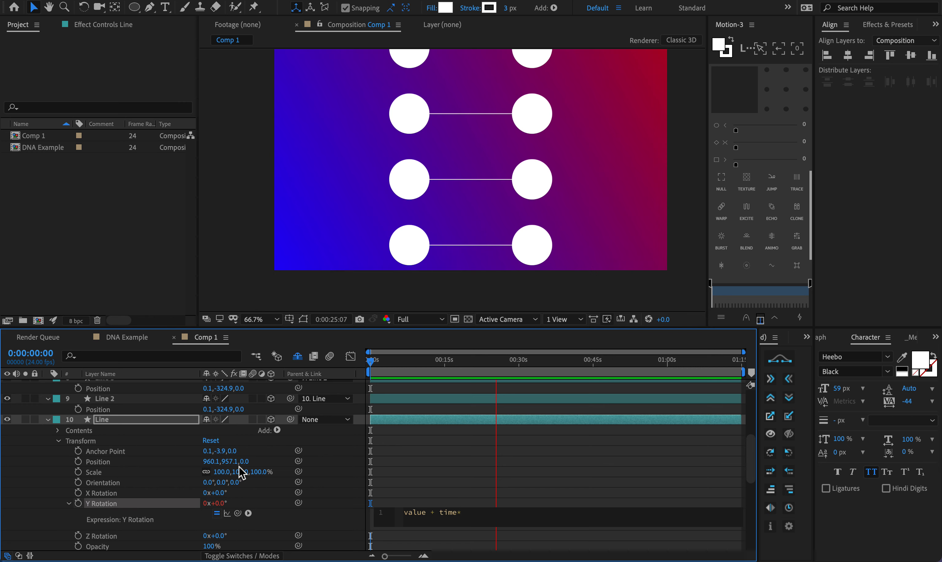
text(0)
click(332, 362)
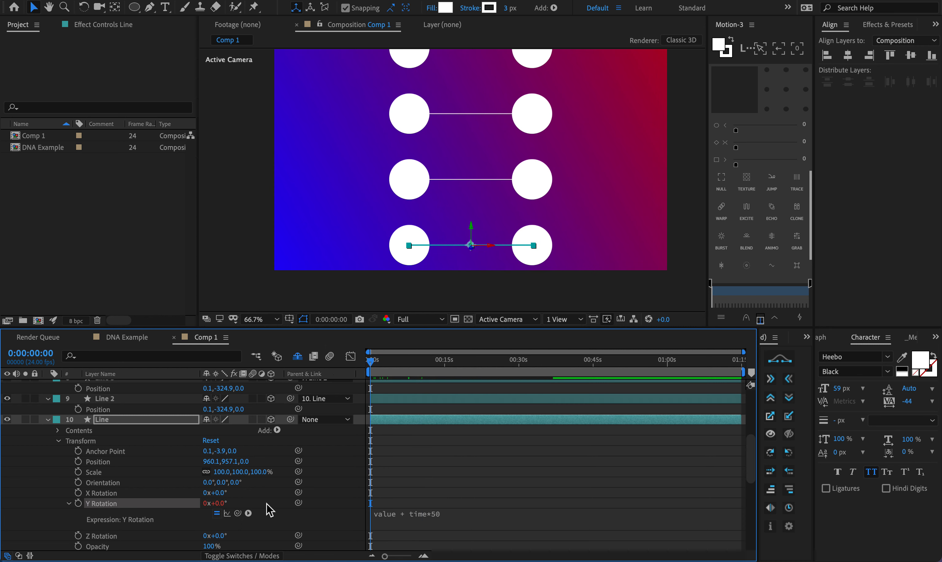
Step: Highlight the time*50 part of the Y Rotation expression and scrub the first six seconds to examine the spin
click(420, 521)
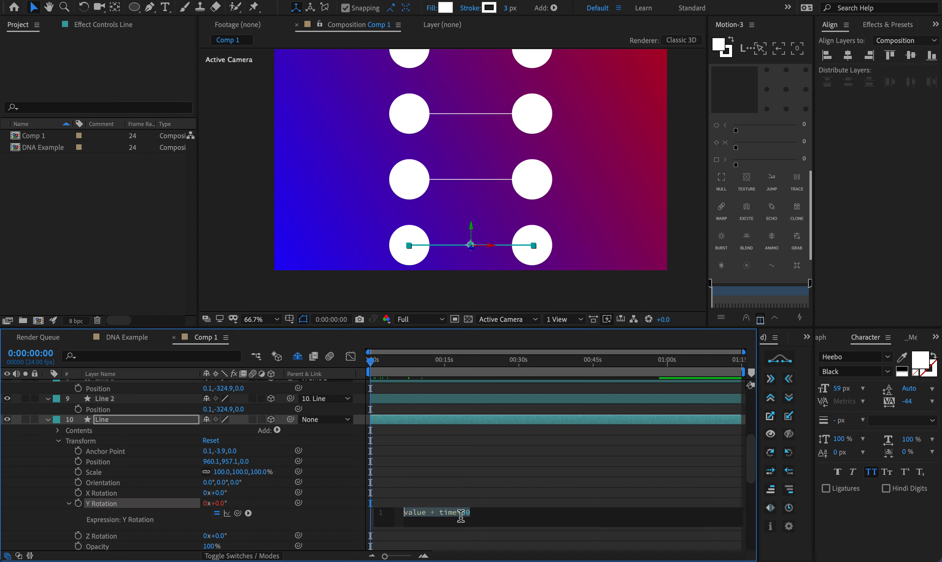
drag(479, 513, 446, 519)
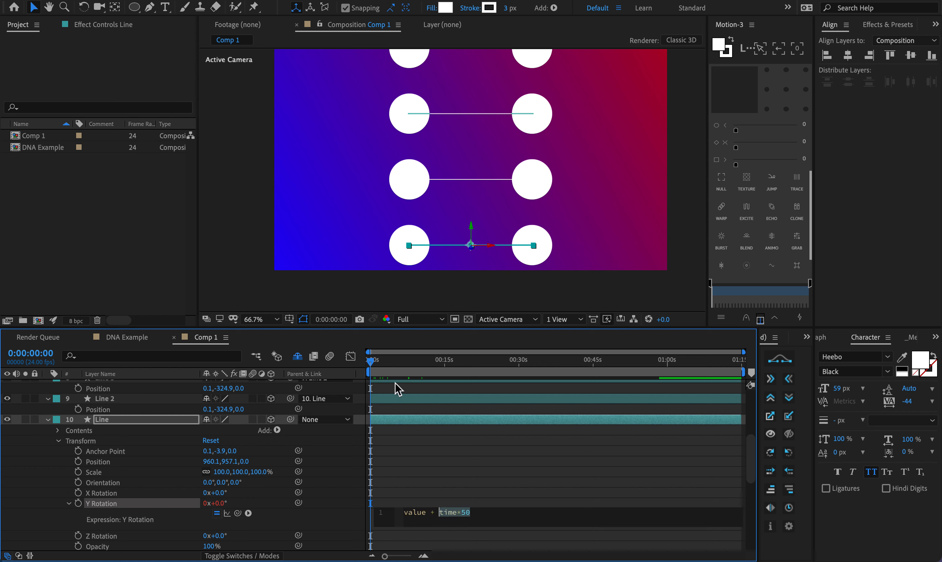
click(377, 365)
click(374, 365)
drag(375, 361, 377, 362)
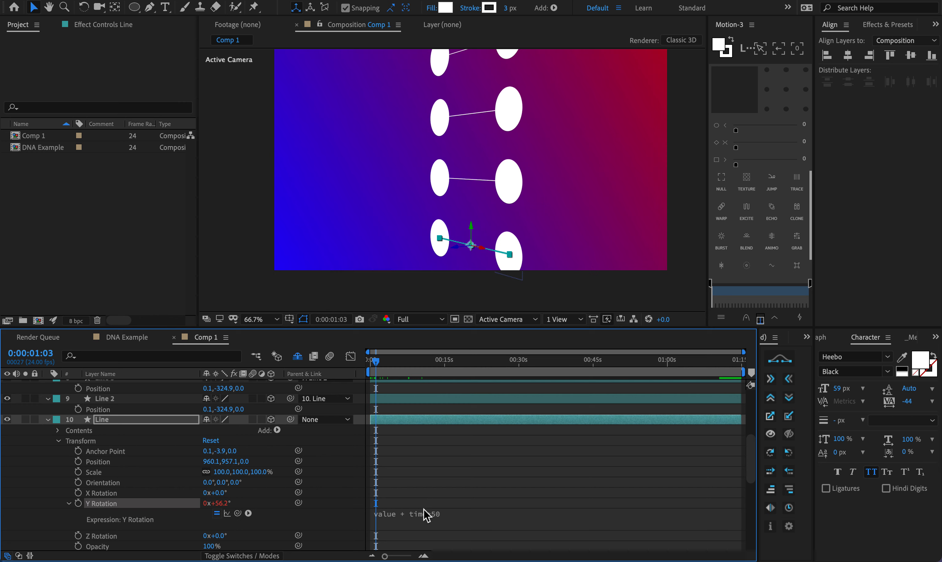
drag(375, 367, 404, 383)
Step: Try slowing the Y Rotation expression to value + time*5, check the motion, and undo the edit
click(467, 512)
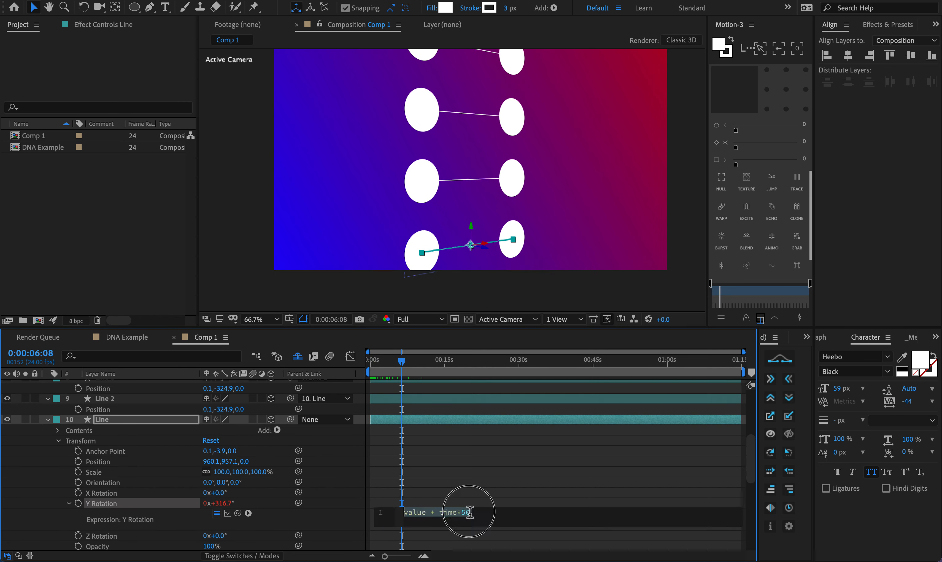
key(BackSpace)
click(456, 478)
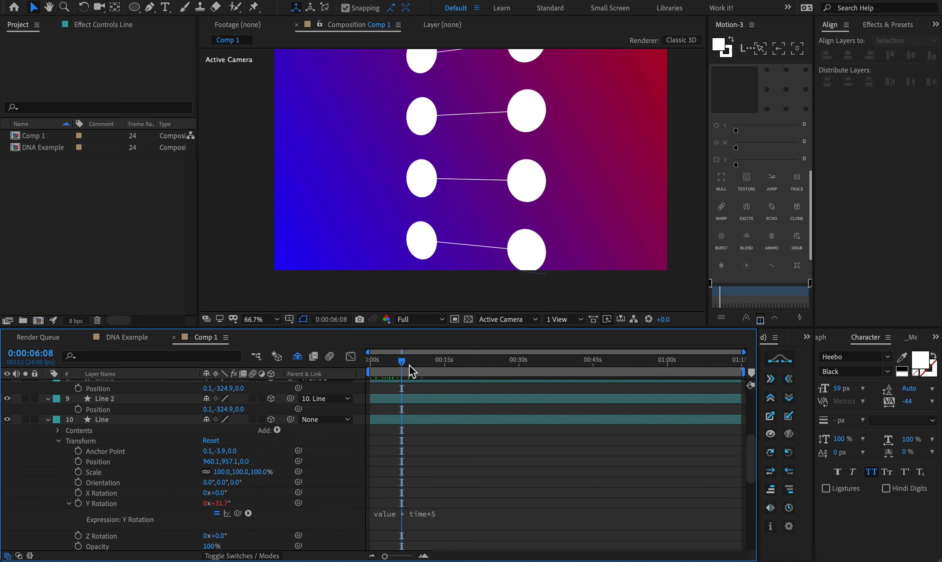
drag(410, 369, 379, 362)
key(ctrl+z)
key(ctrl+z)
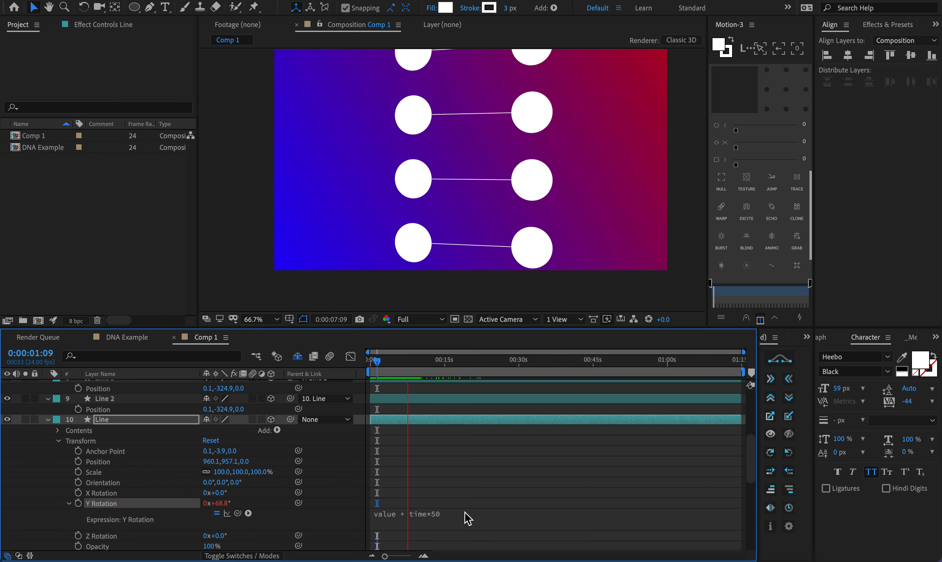
Step: Scrub from the composition's start to 0:00:04:11 to check the strand's rotation
click(371, 369)
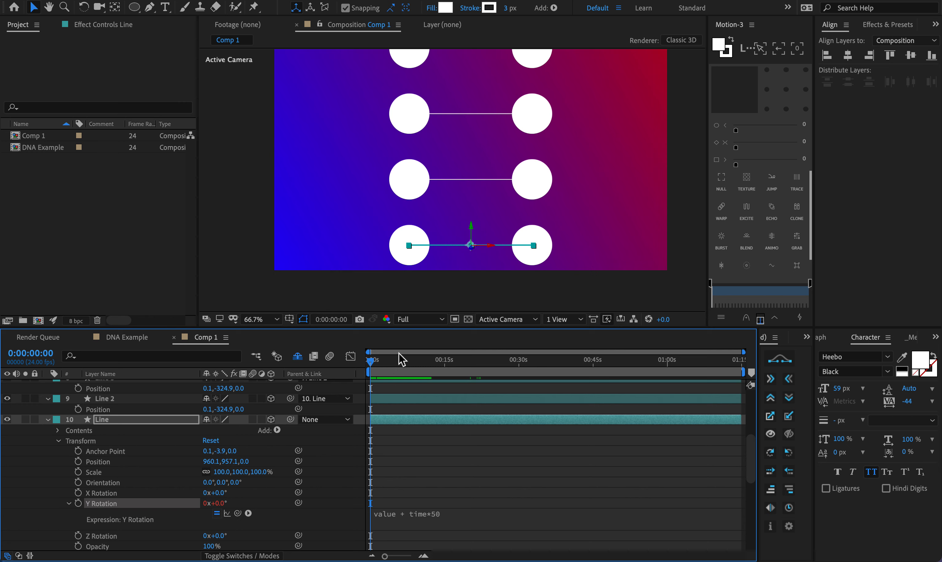
click(383, 363)
mouse_move(384, 367)
mouse_down()
mouse_move(400, 368)
mouse_move(393, 365)
mouse_up()
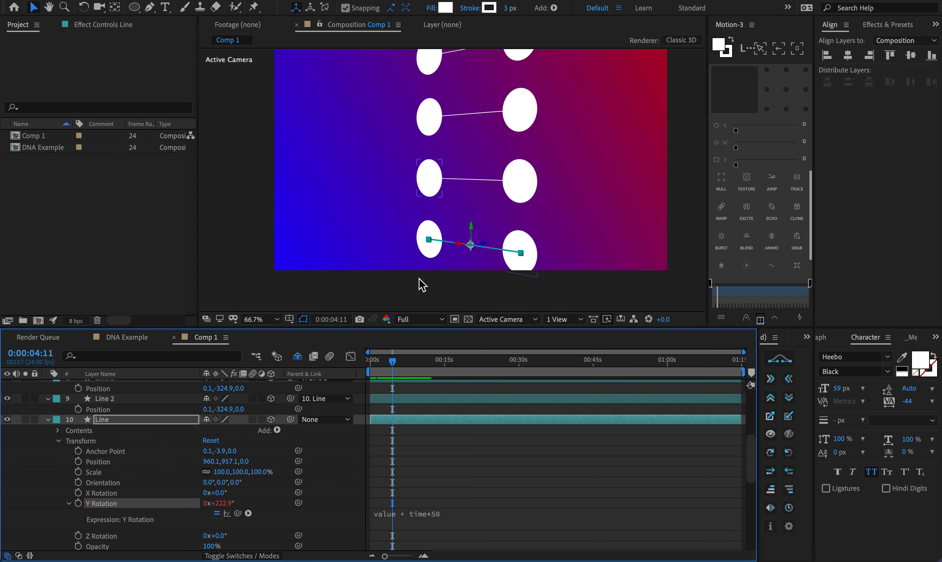
Step: Select all ten Line layers, reveal their rotation properties, set their Y Rotation to -29° together, and deselect them
key(ctrl+a)
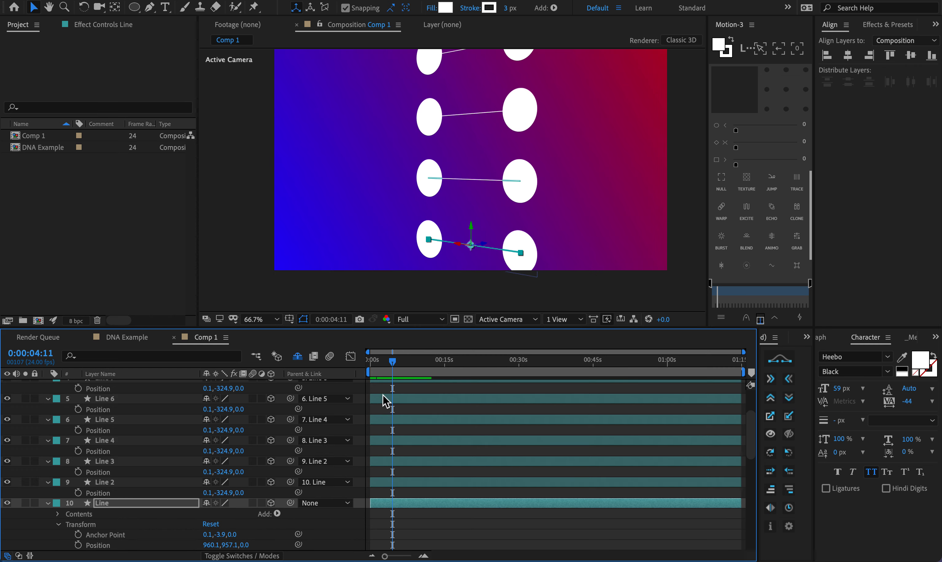
key(p)
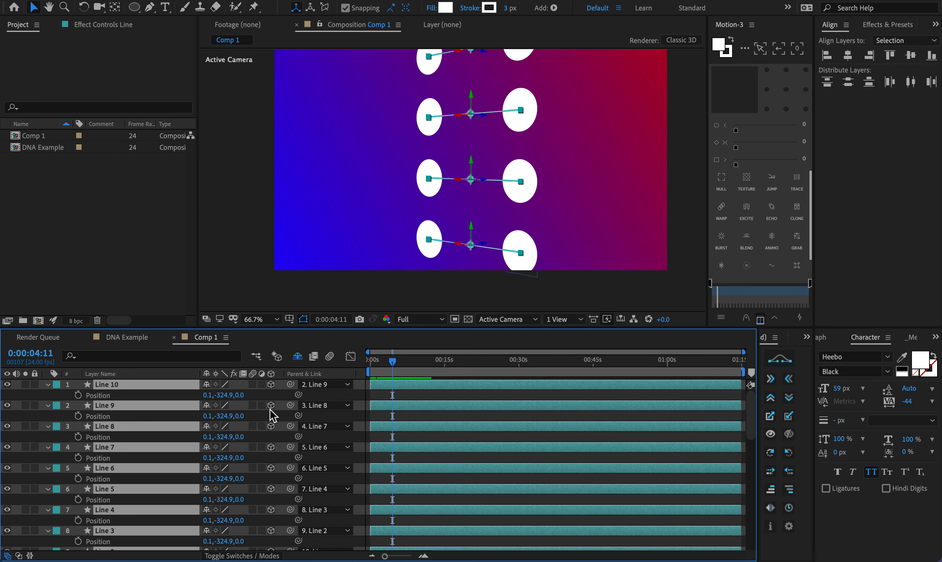
key(r)
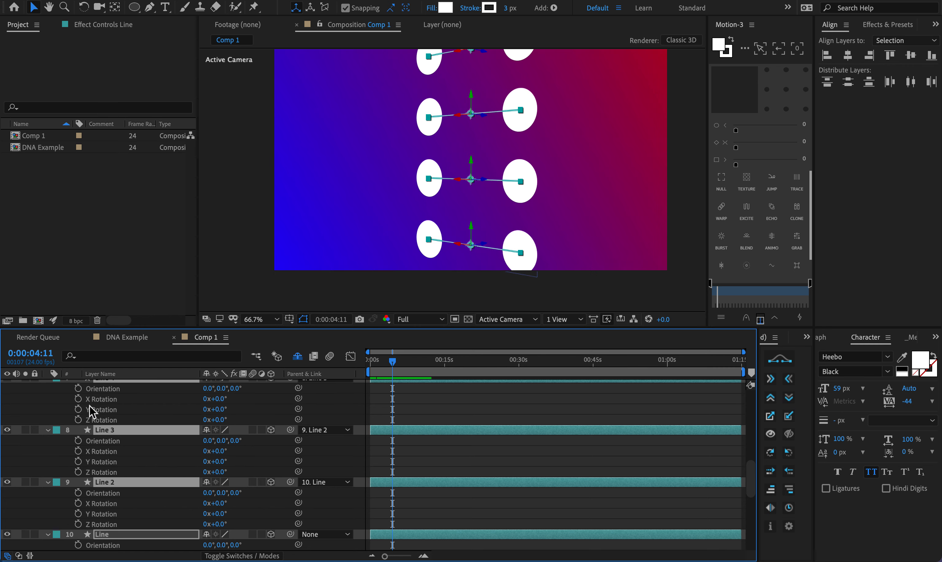
scroll(179, 410, down, 1)
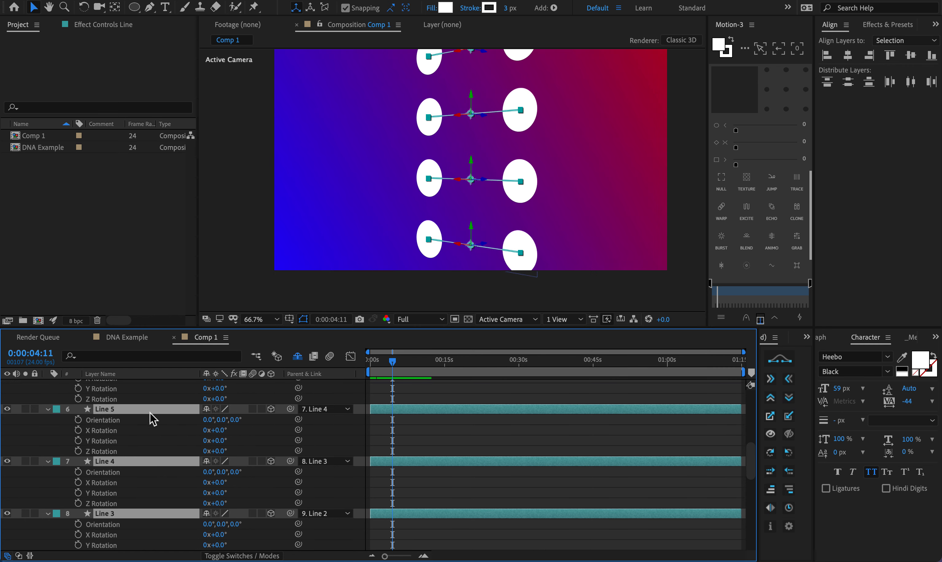
scroll(126, 410, up, 15)
drag(221, 415, 201, 415)
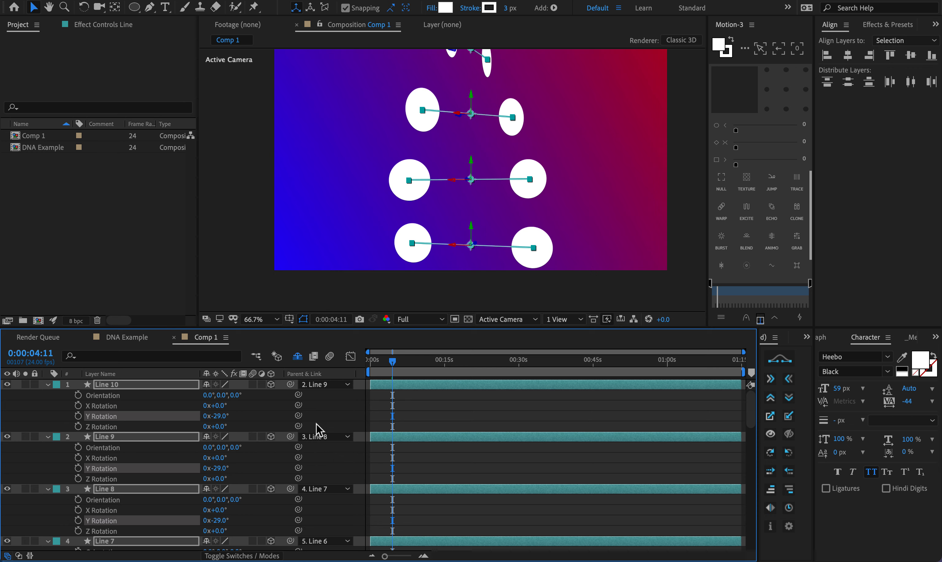
click(404, 419)
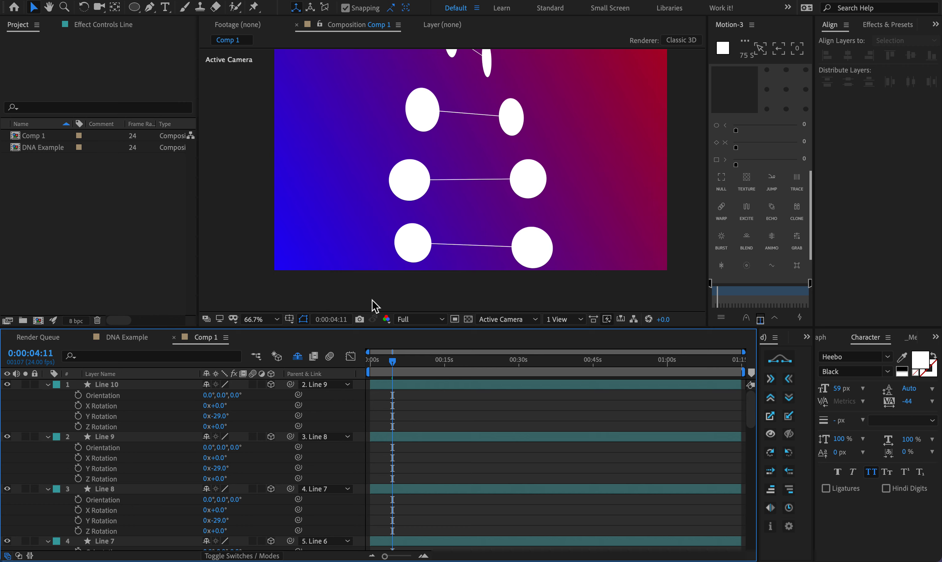
Step: Examine the L Circle 4 layer up close in the composition, fit the whole frame in view again, and deselect it
click(484, 65)
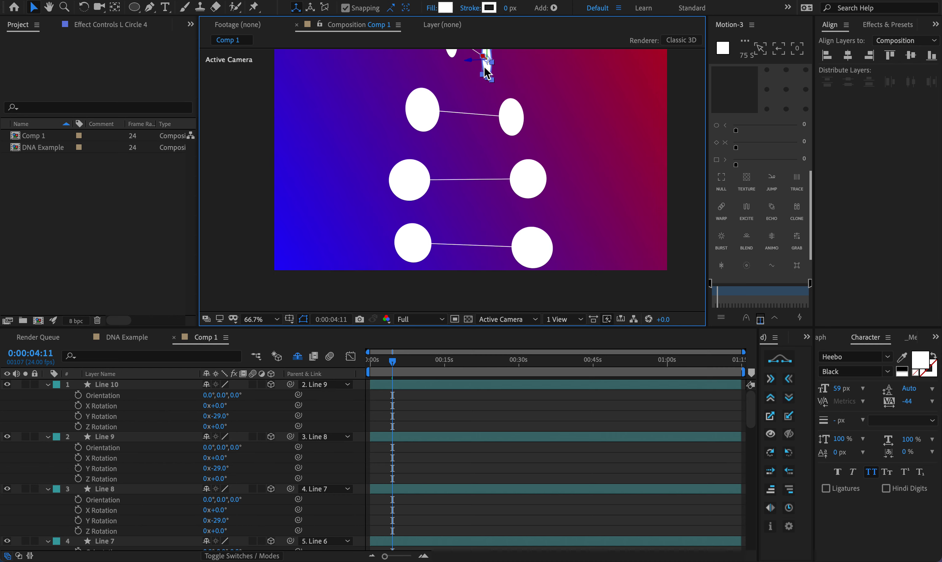
key(z)
click(501, 65)
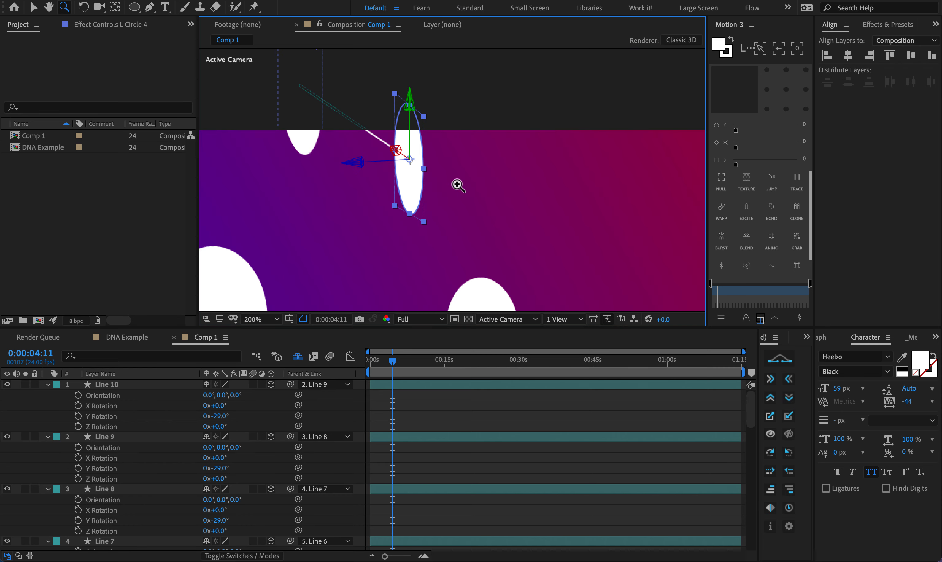
key(shift+slash)
key(v)
click(460, 157)
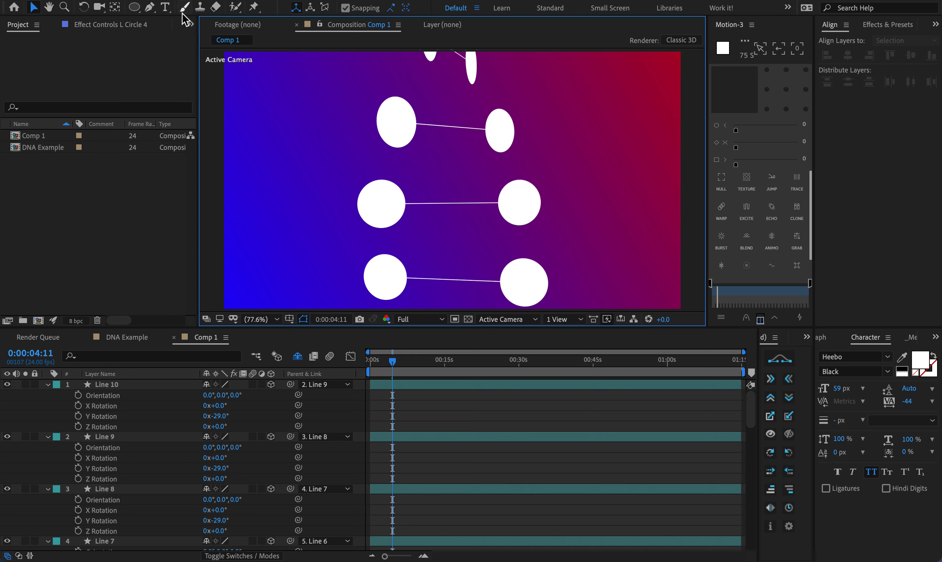
Step: Add a two-node camera to the composition with a 19.45 mm focal length and depth of field enabled
click(209, 0)
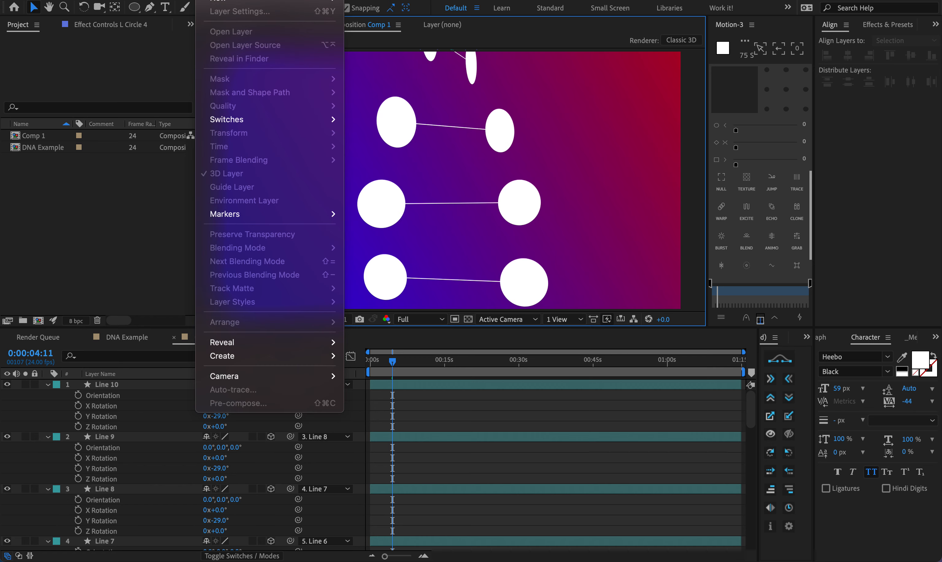
mouse_move(222, 2)
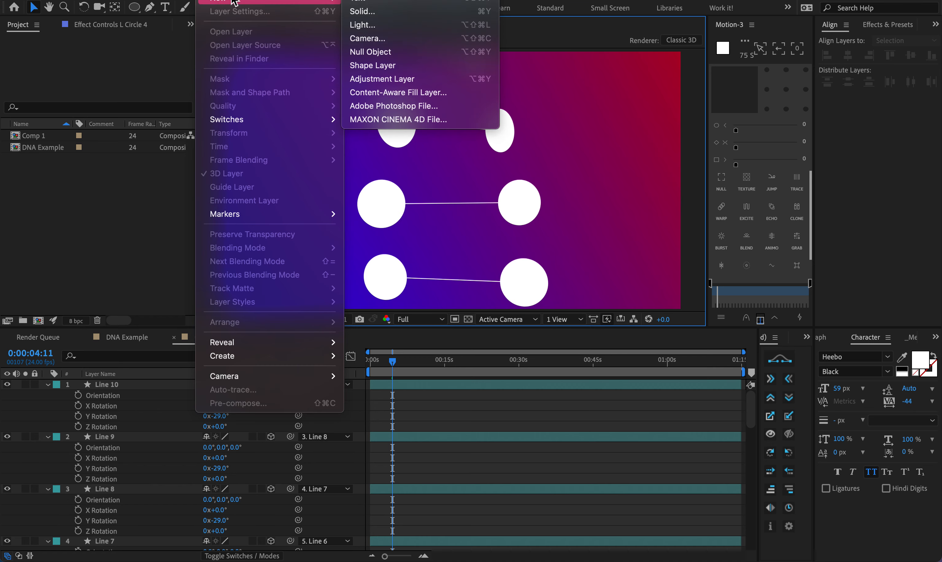
click(383, 42)
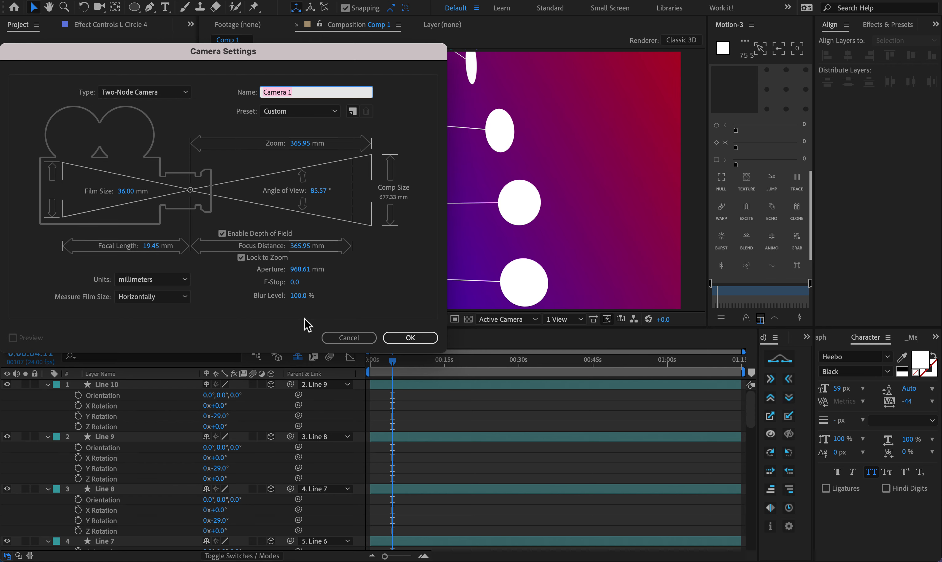
click(391, 337)
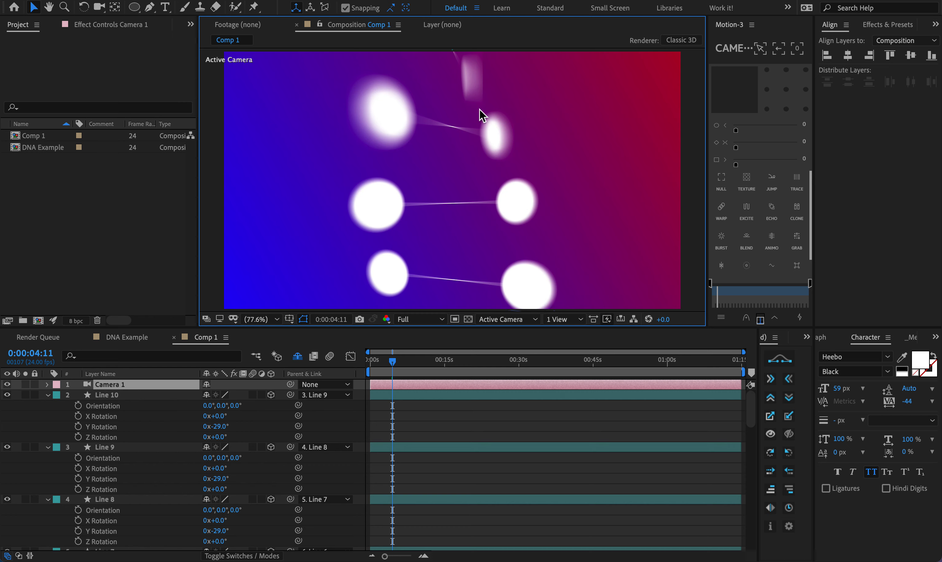
Step: Select all the circle layers, from R Circle 10 down to L Circle, and set their auto-orientation to Orient Towards Camera
click(474, 90)
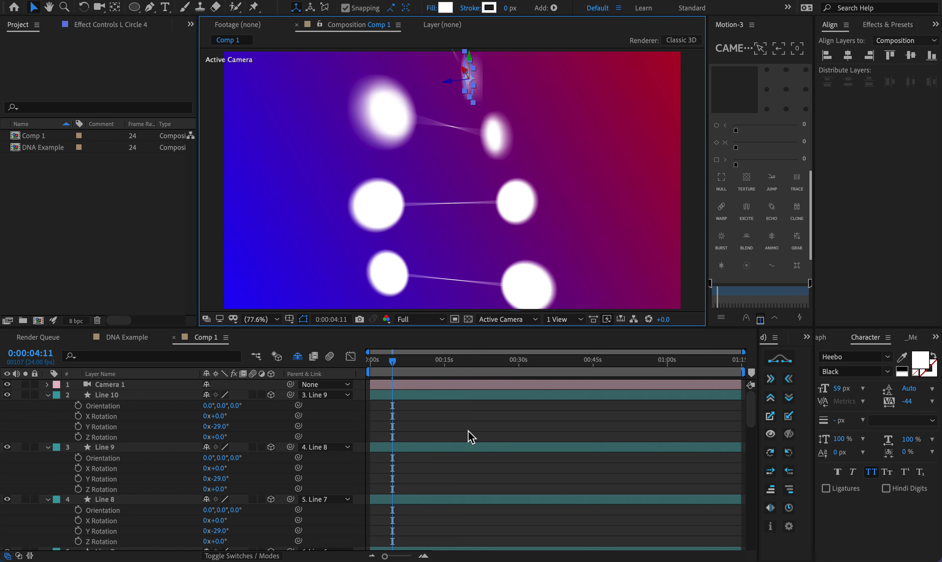
scroll(467, 435, down, 10)
scroll(467, 436, down, 8)
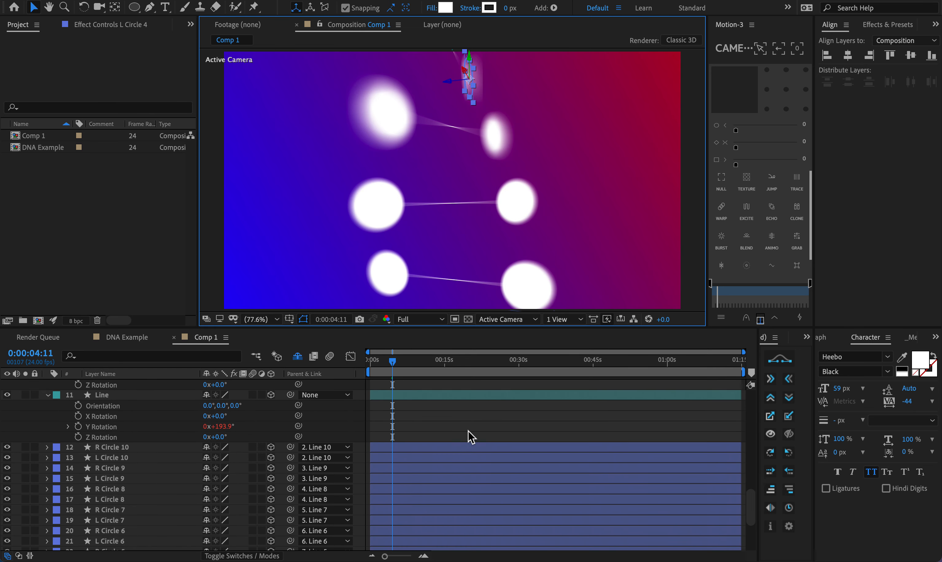
click(440, 427)
scroll(115, 499, down, 4)
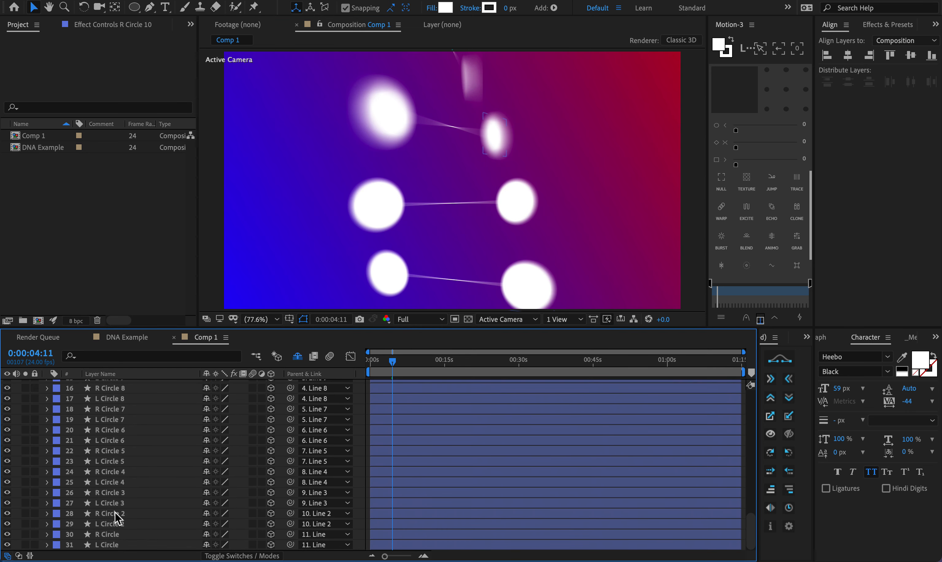
shift+click(110, 545)
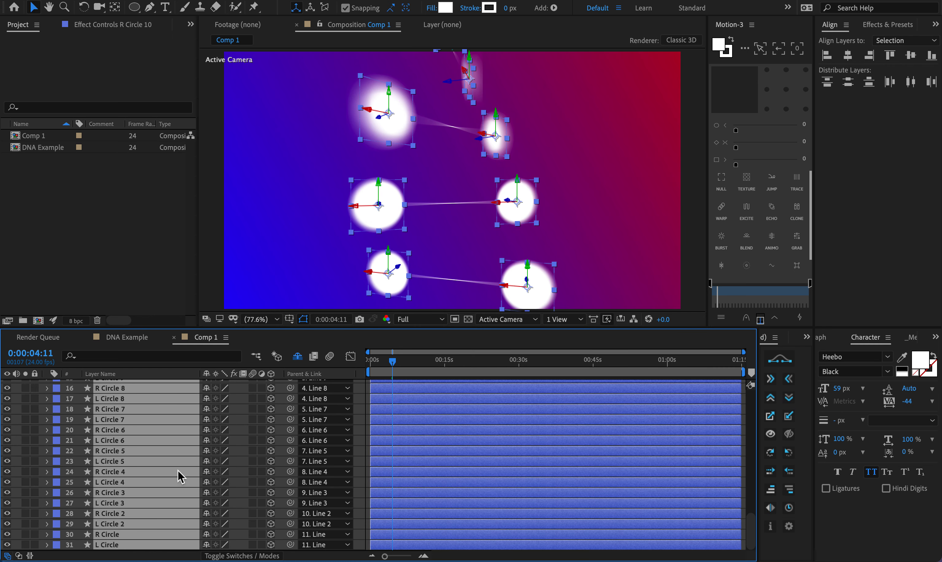
right_click(419, 428)
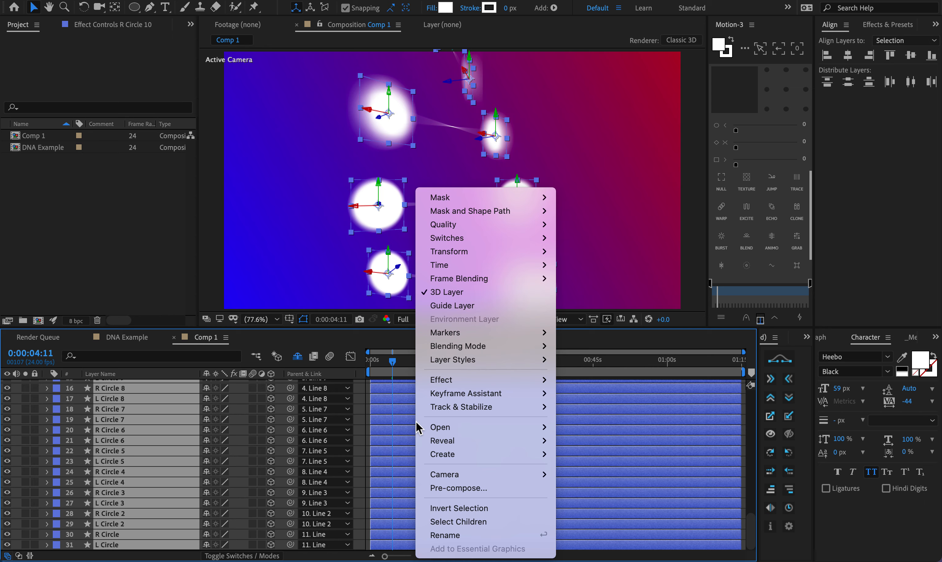
mouse_move(499, 265)
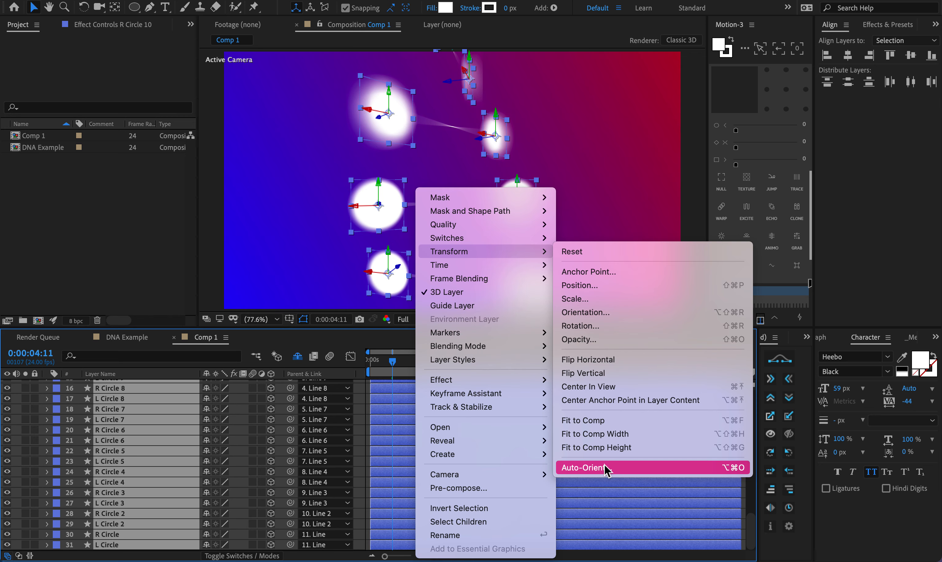
click(607, 469)
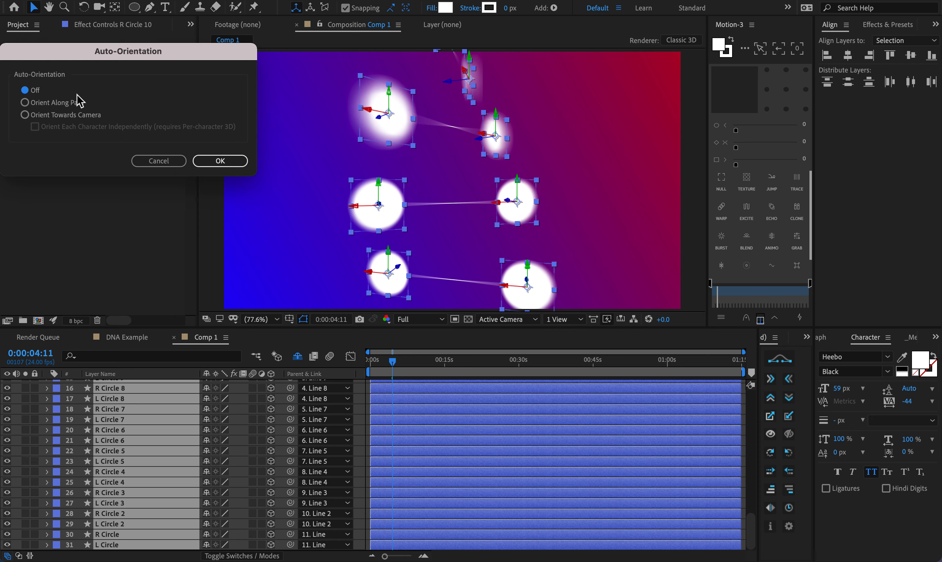
click(43, 116)
click(207, 161)
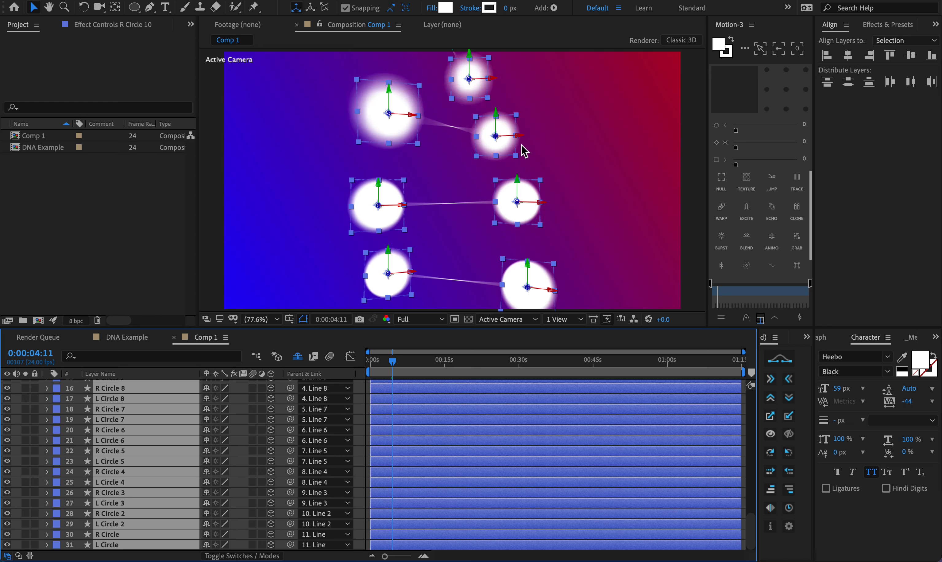
Step: Switch the composition to the 4 Views - Top layout and examine the camera and line layers in the Top view
scroll(387, 482, up, 15)
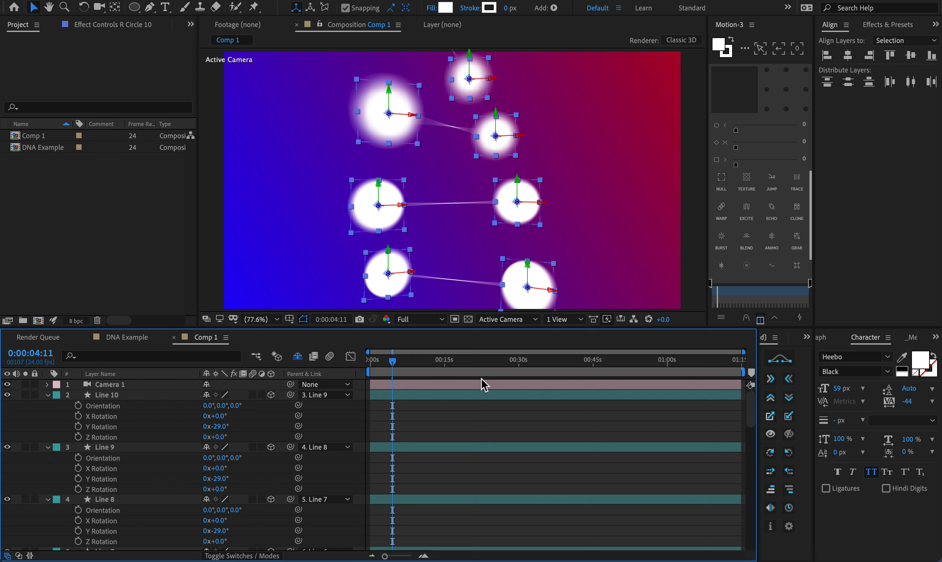
click(561, 319)
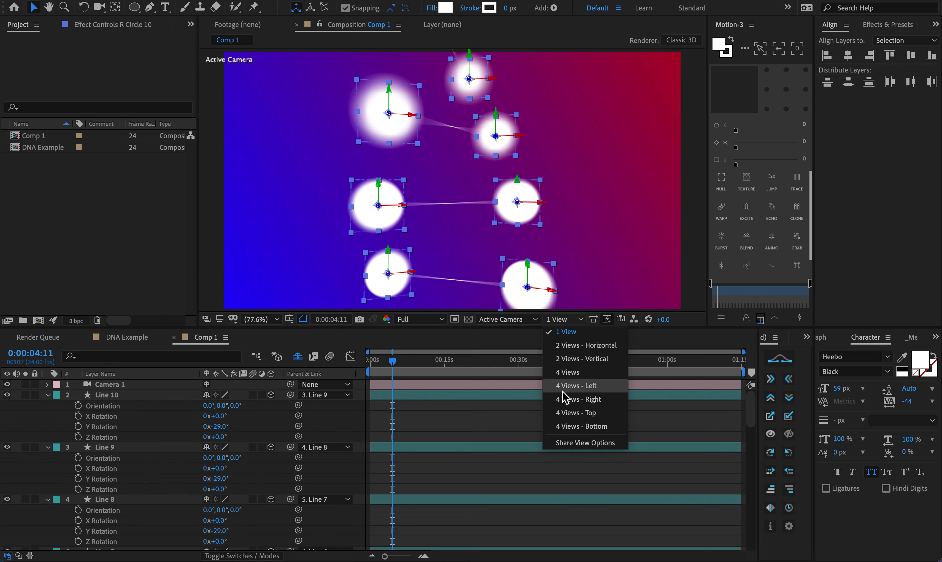
click(568, 412)
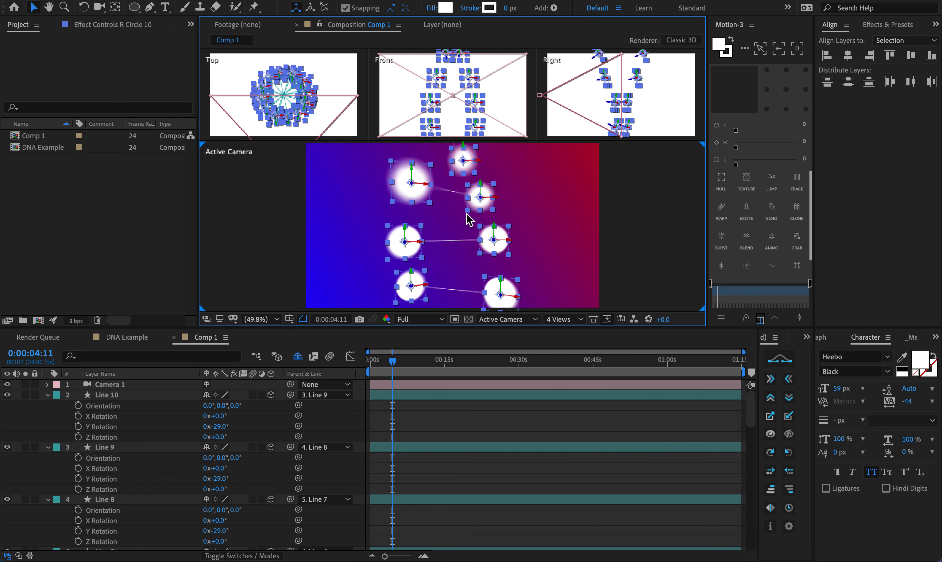
click(289, 163)
key(z)
alt+click(321, 88)
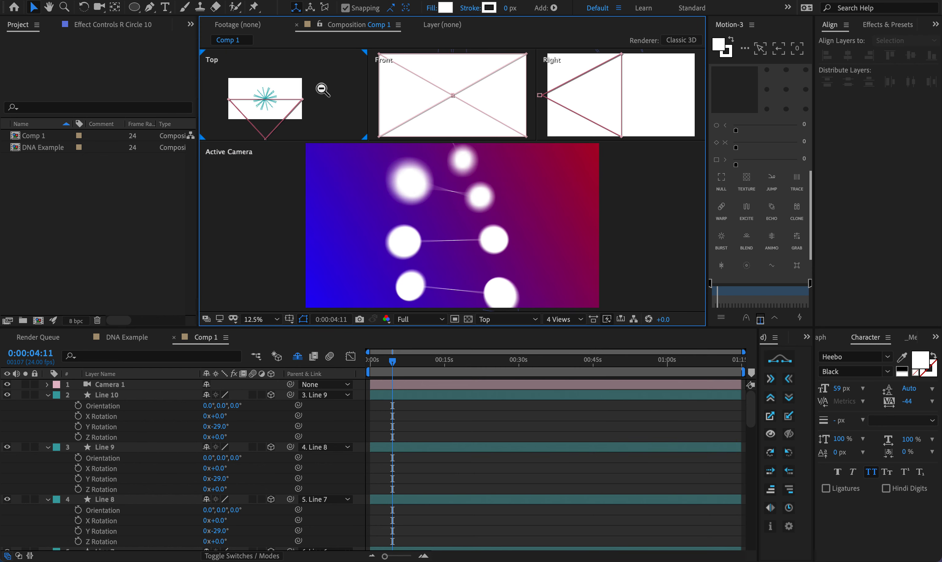
alt+click(275, 122)
click(285, 95)
click(286, 81)
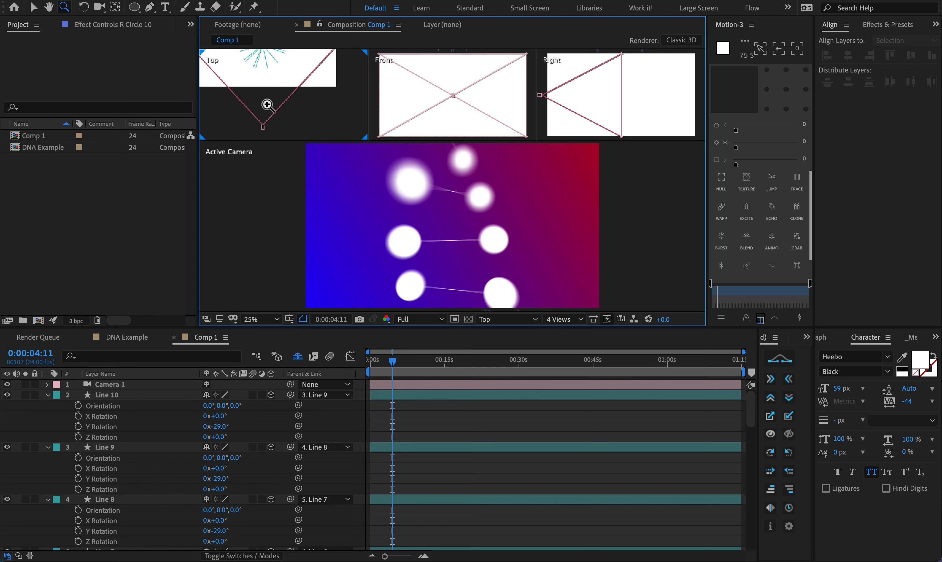
click(286, 121)
click(282, 121)
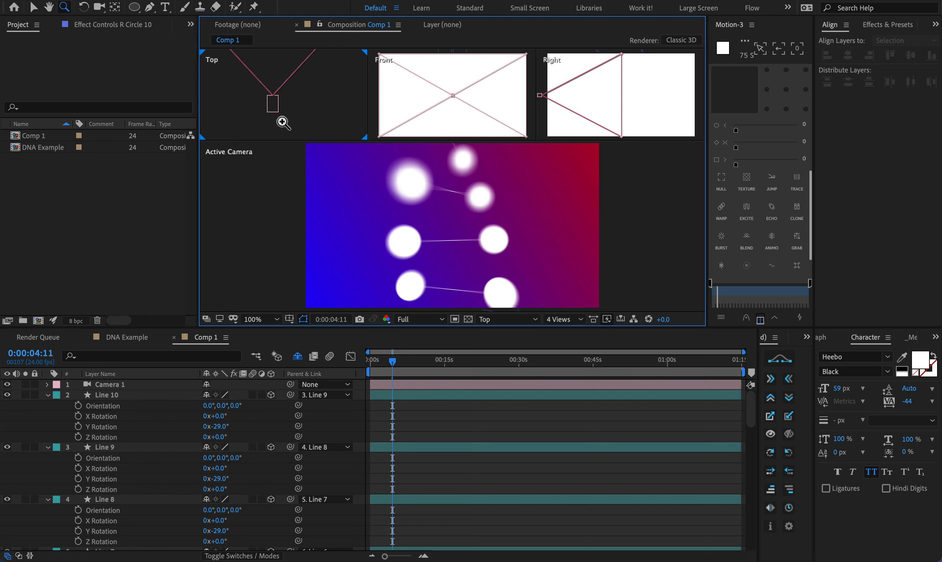
alt+click(275, 99)
alt+click(277, 96)
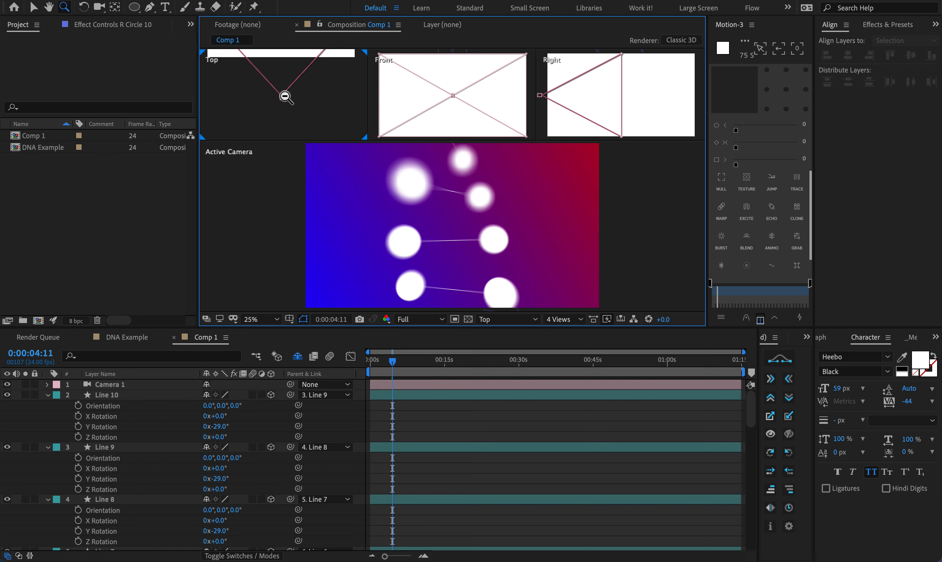
drag(293, 87, 289, 137)
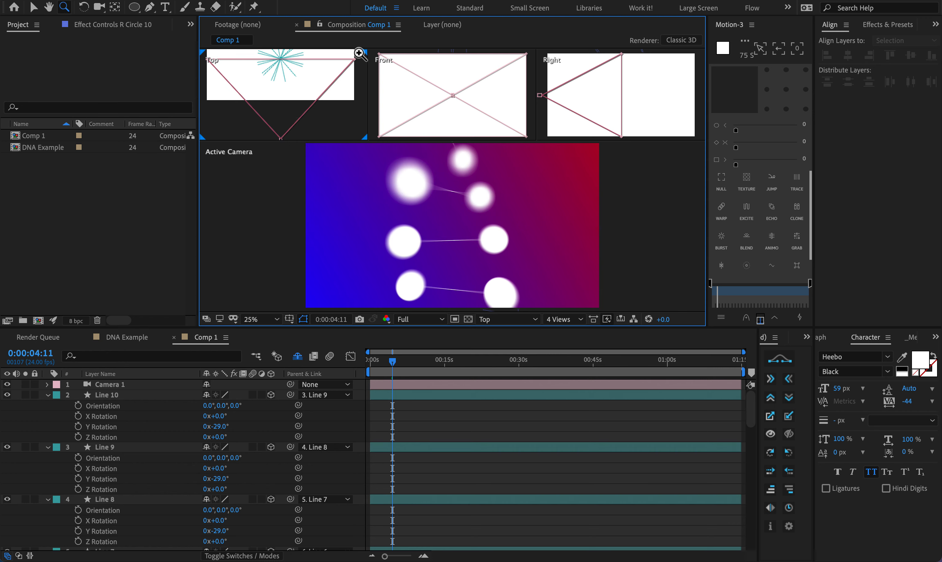
drag(287, 65, 289, 108)
key(v)
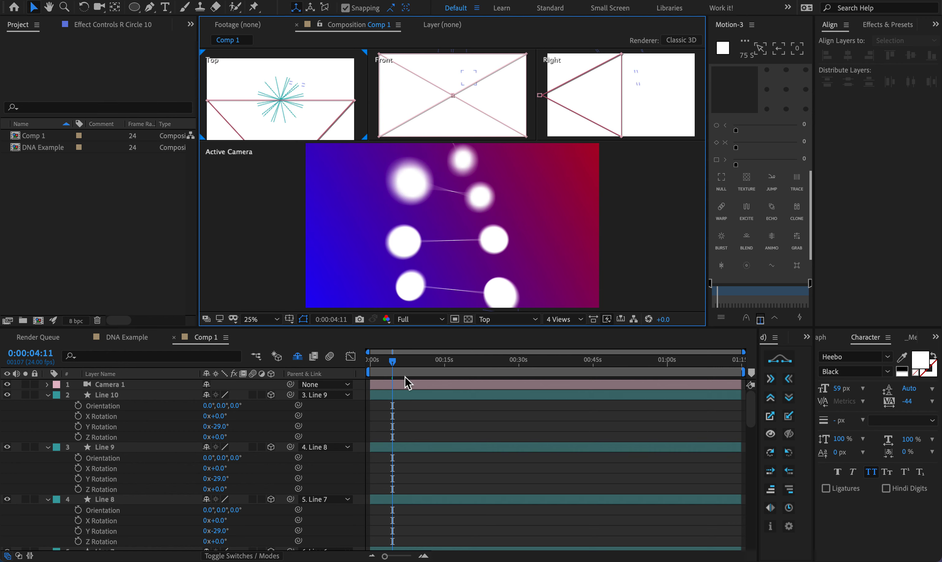
Step: Select layers L Circle 7 through L Circle 3, examine their orientation in the Top view, and return to the 1 View layout
scroll(398, 417, down, 10)
click(394, 421)
shift+click(395, 504)
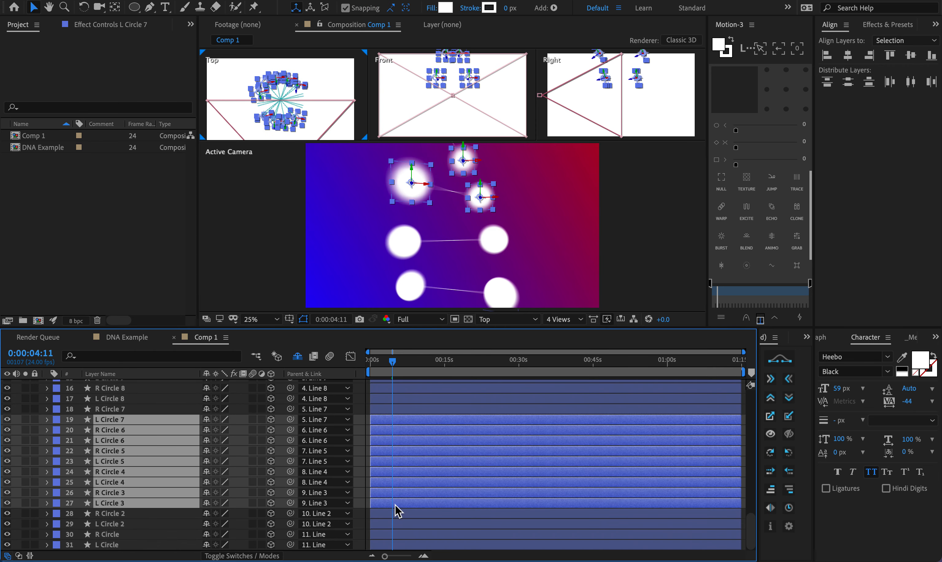
key(z)
click(289, 91)
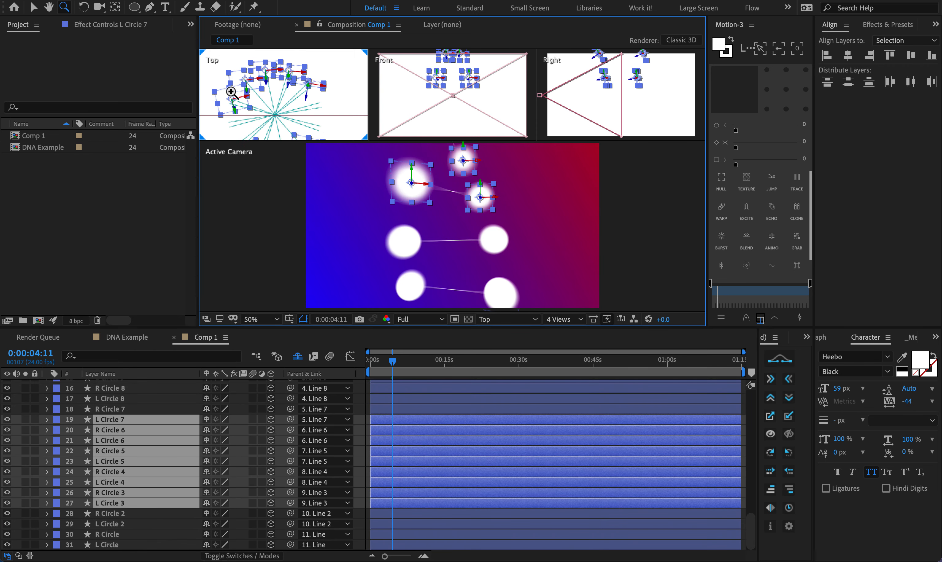
alt+click(264, 115)
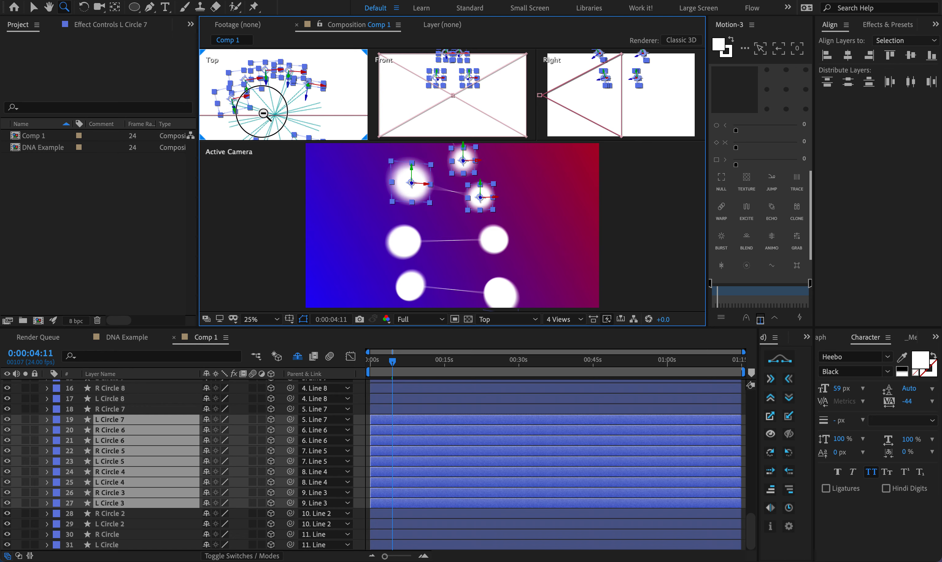
alt+click(285, 115)
click(287, 97)
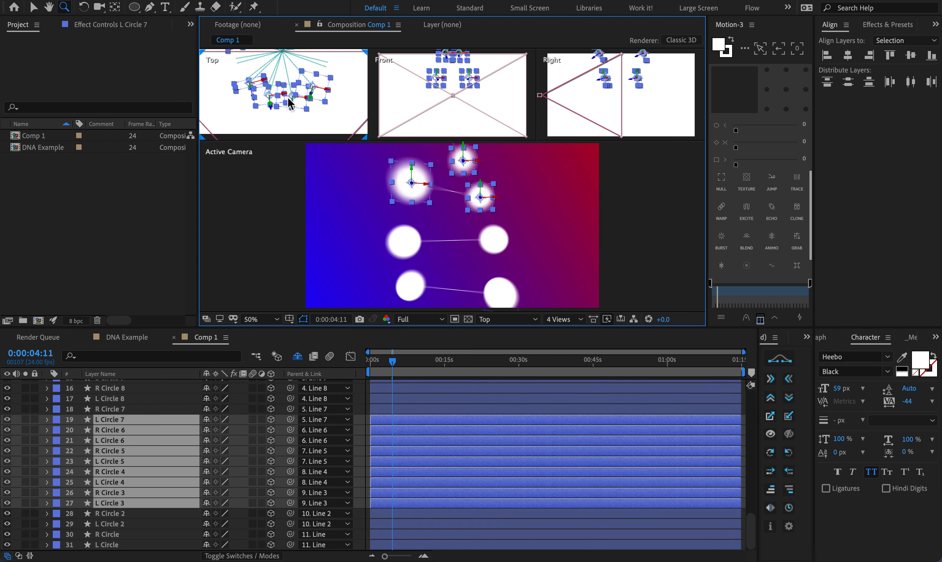
click(563, 319)
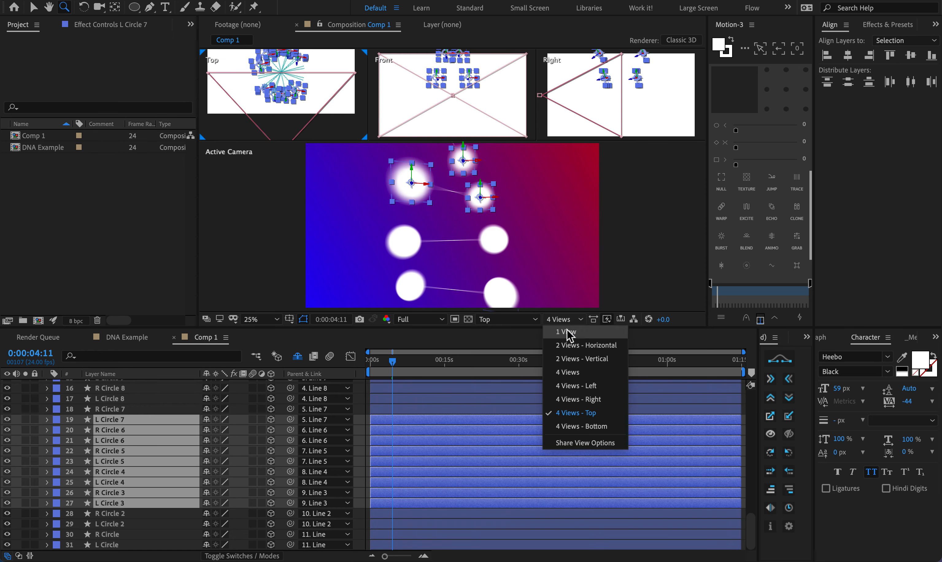
click(568, 329)
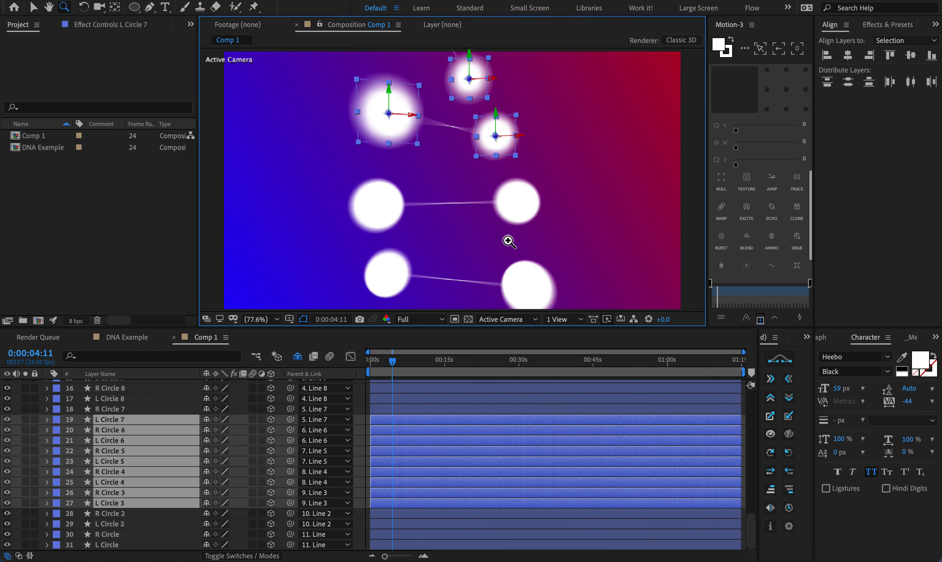
Step: Select the visible circles, from L Circle and R Circle up to L Circle 4, in the composition to check their orientation towards the camera
key(v)
click(529, 280)
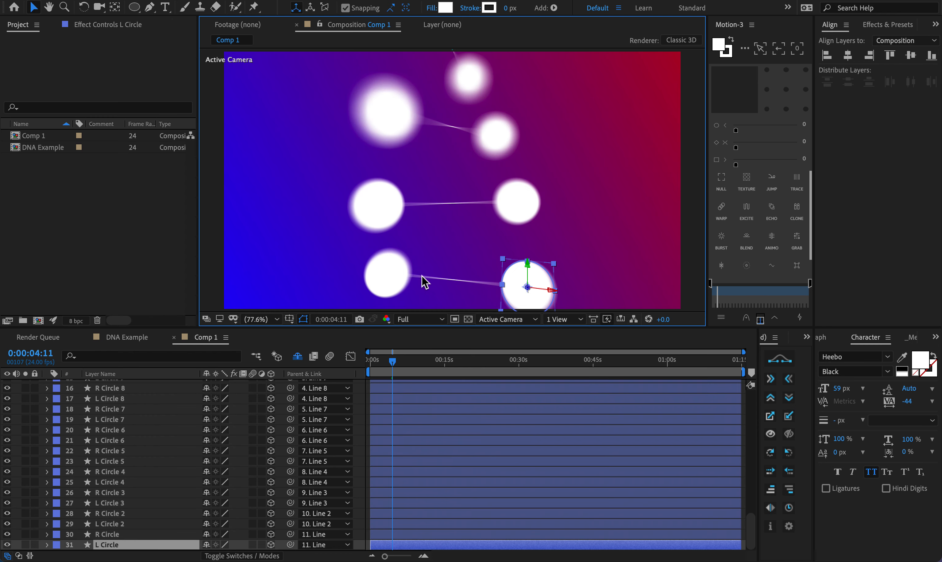
click(384, 274)
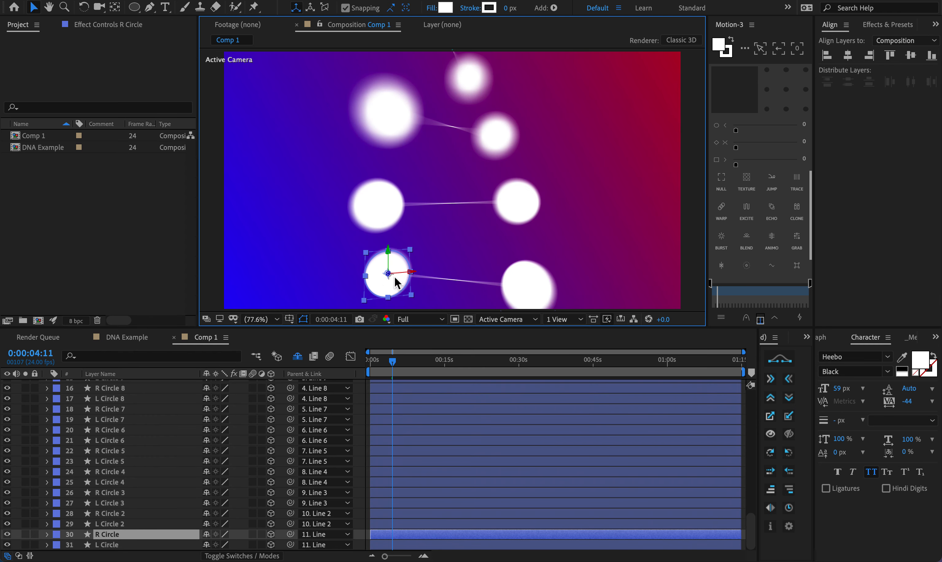
shift+click(517, 202)
shift+click(378, 205)
shift+click(389, 115)
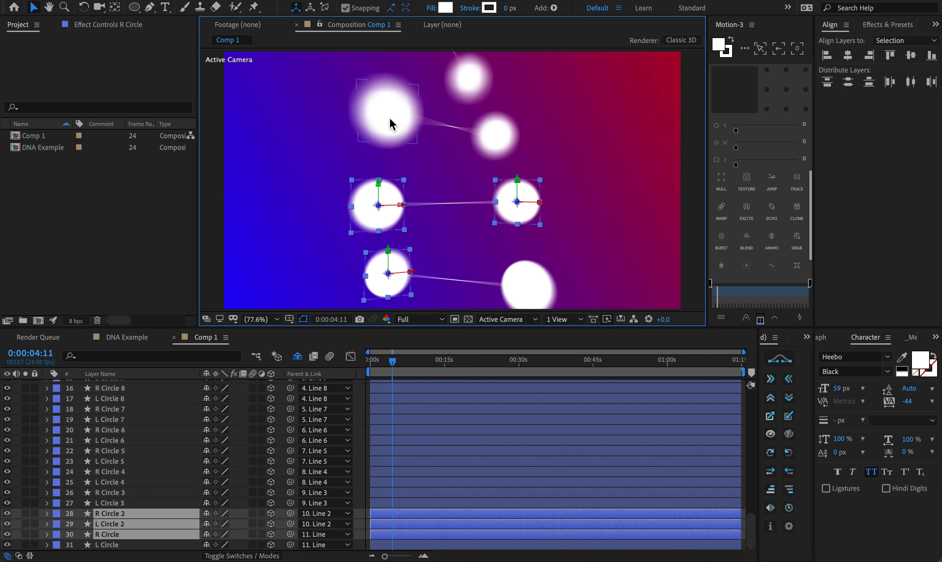
shift+click(503, 144)
shift+click(475, 89)
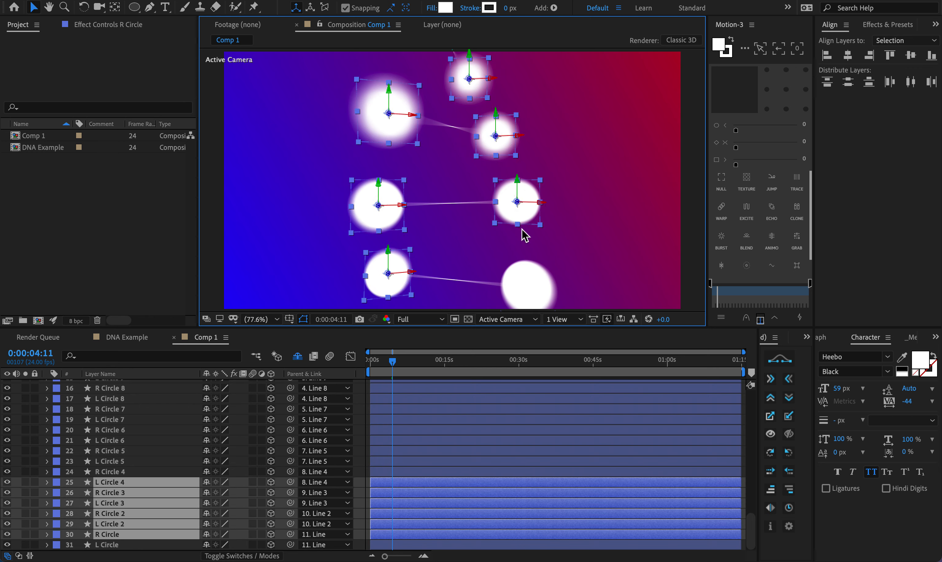
shift+click(524, 284)
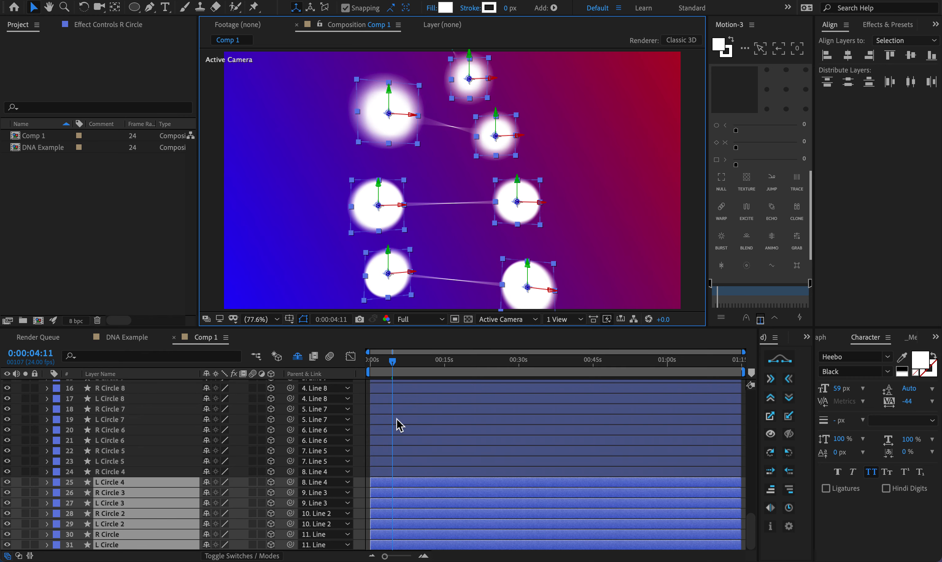
Step: Show Camera 1's Position property and set its Z value to -3000
scroll(397, 419, up, 15)
click(388, 384)
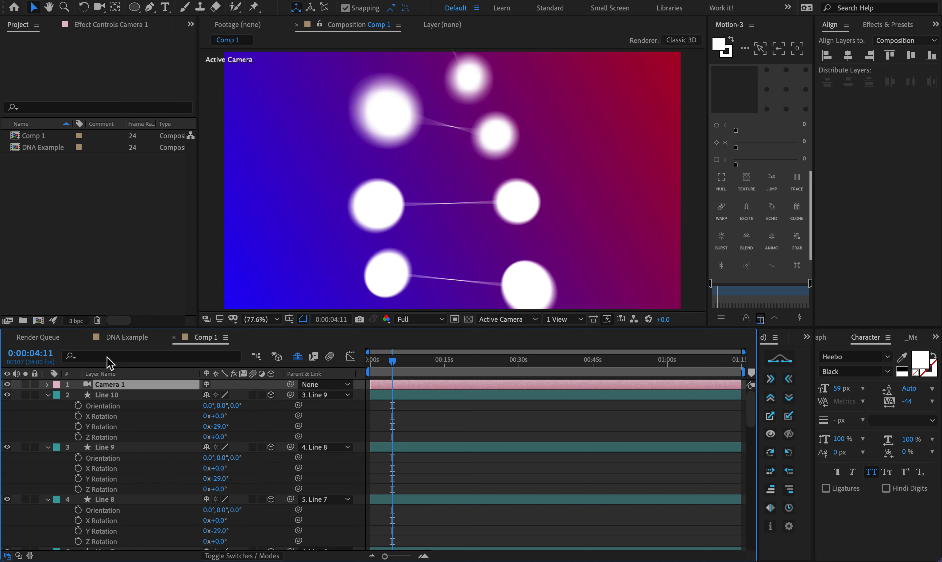
key(p)
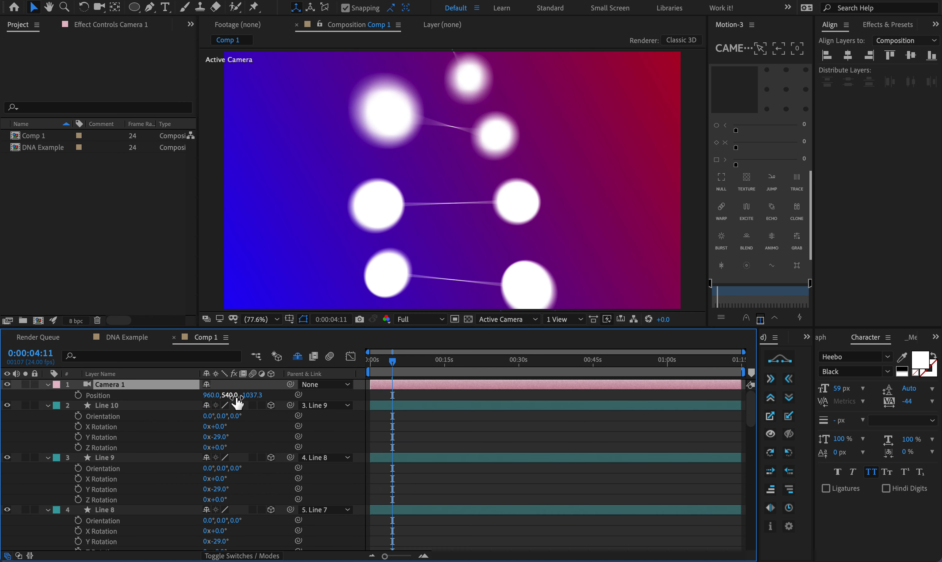
drag(254, 399, 137, 399)
drag(251, 397, 250, 398)
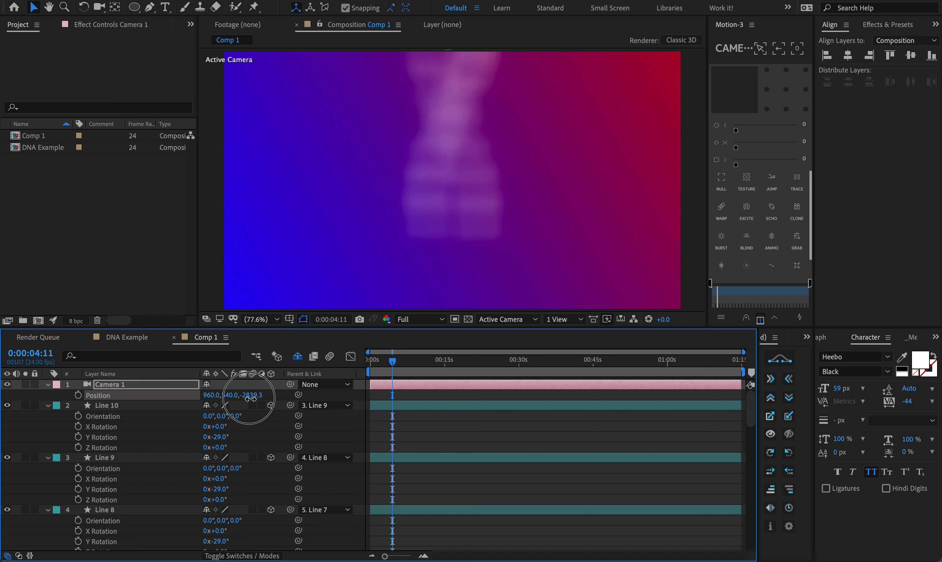
text(-3000)
key(Return)
key(ctrl+z)
key(ctrl+shift+z)
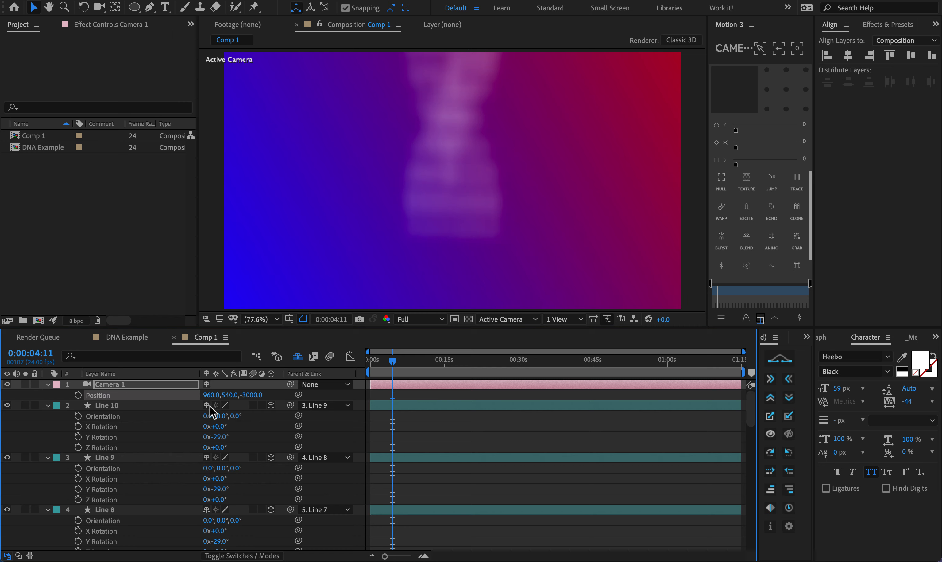
Step: Expand all of Camera 1's properties, including its Camera Options
click(48, 386)
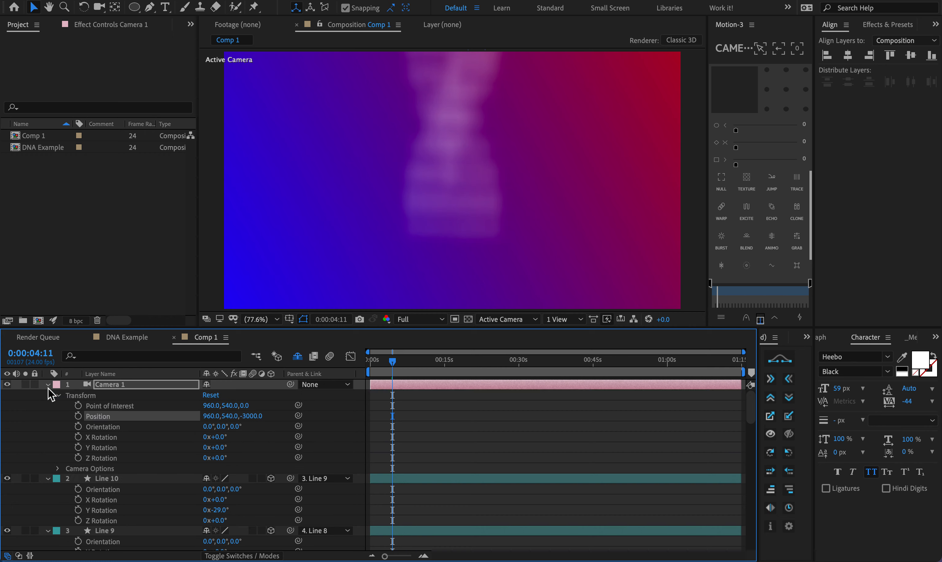
click(58, 469)
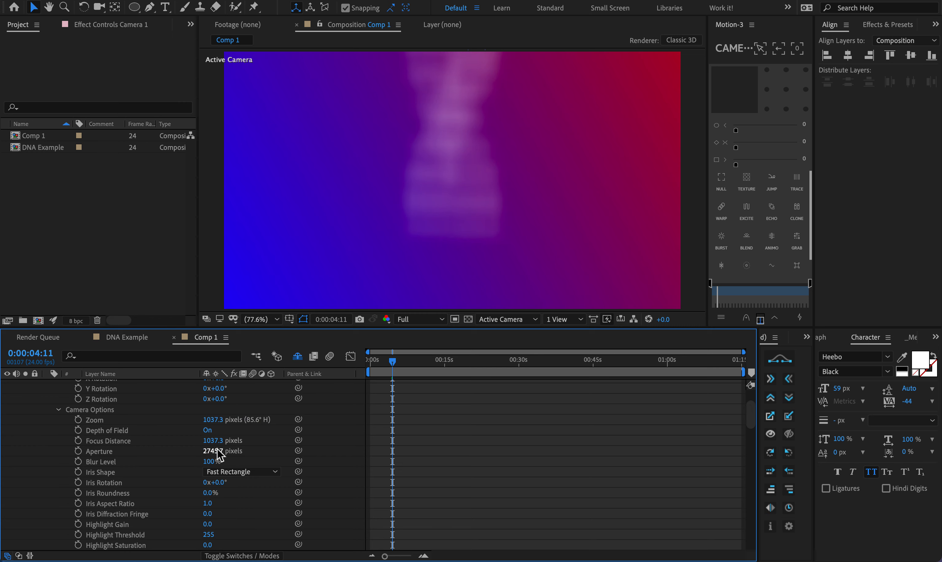
scroll(84, 411, up, 3)
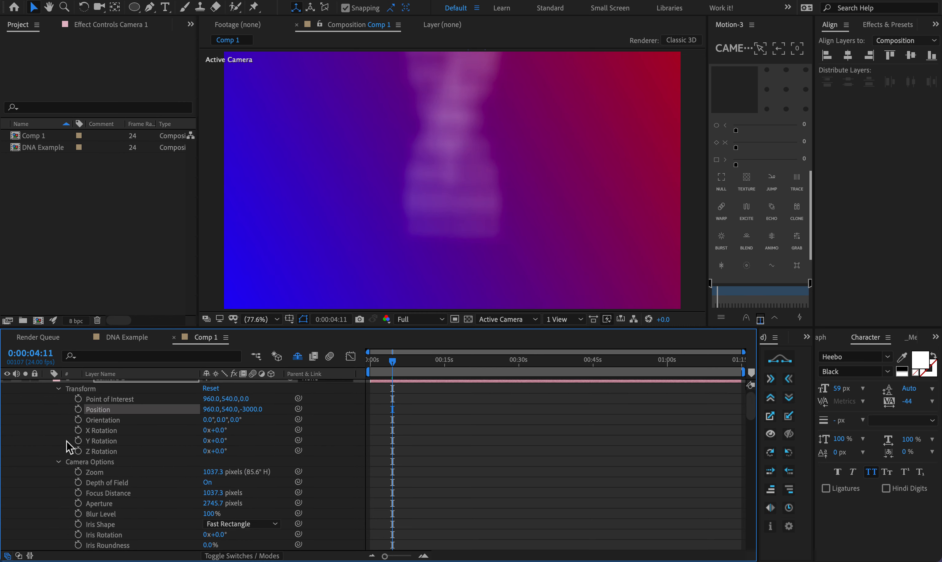
click(58, 462)
click(59, 461)
click(115, 421)
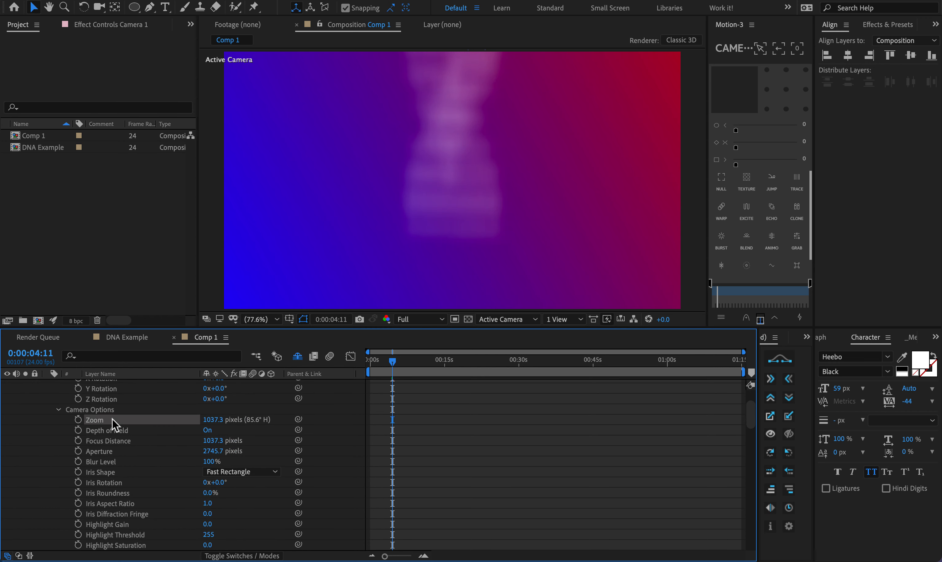
Step: Try different Zoom values on Camera 1, including 300 pixels, and set the Zoom to 3000 pixels
drag(213, 419, 933, 352)
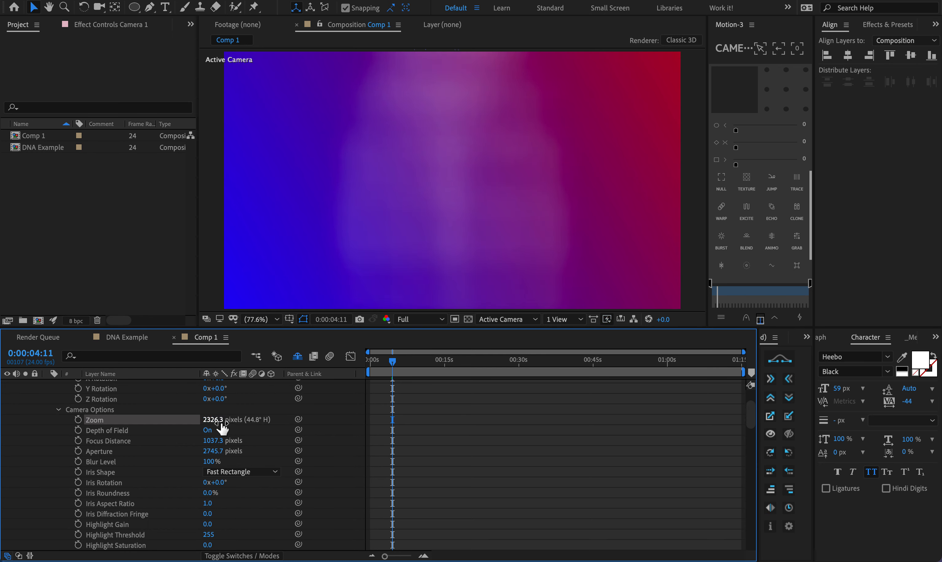
click(220, 420)
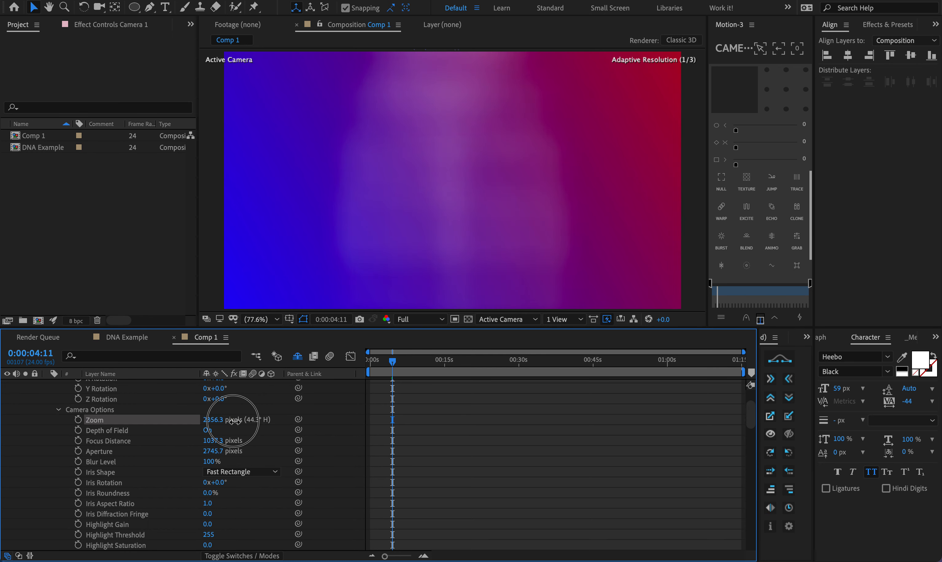
text(30)
text(0)
key(Return)
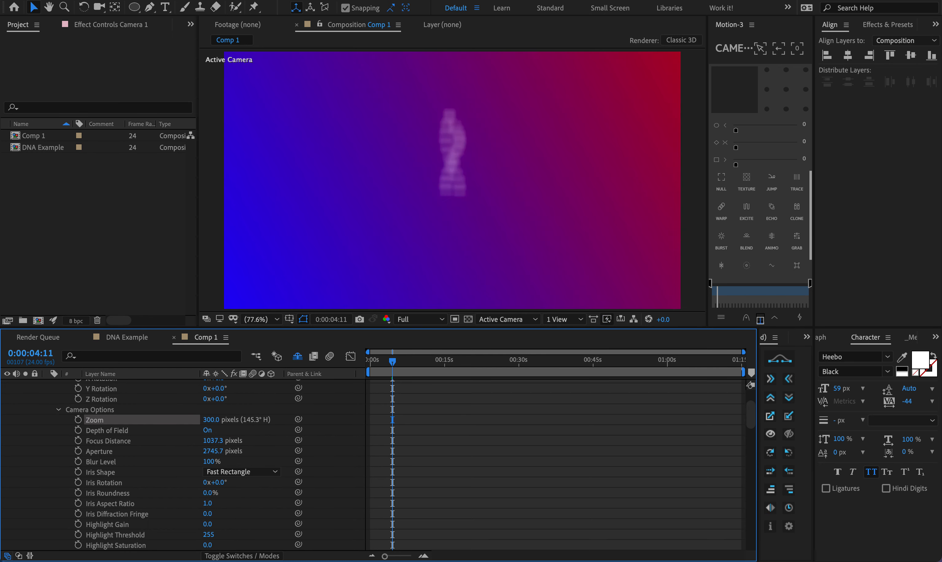
click(219, 420)
text(3000)
key(Return)
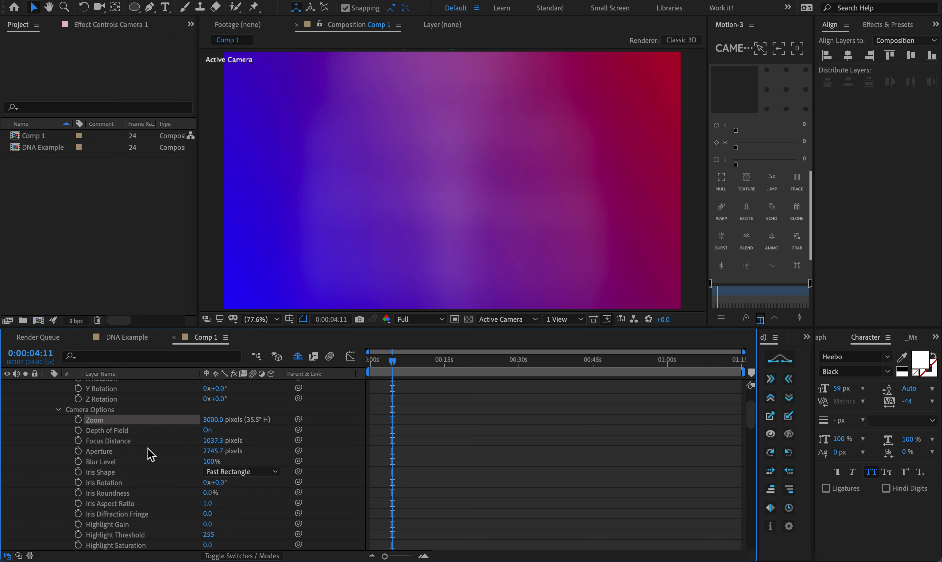
Step: Try nearer and farther Focus Distance values on Camera 1 and set the Focus Distance to 3000 pixels
scroll(148, 454, down, 4)
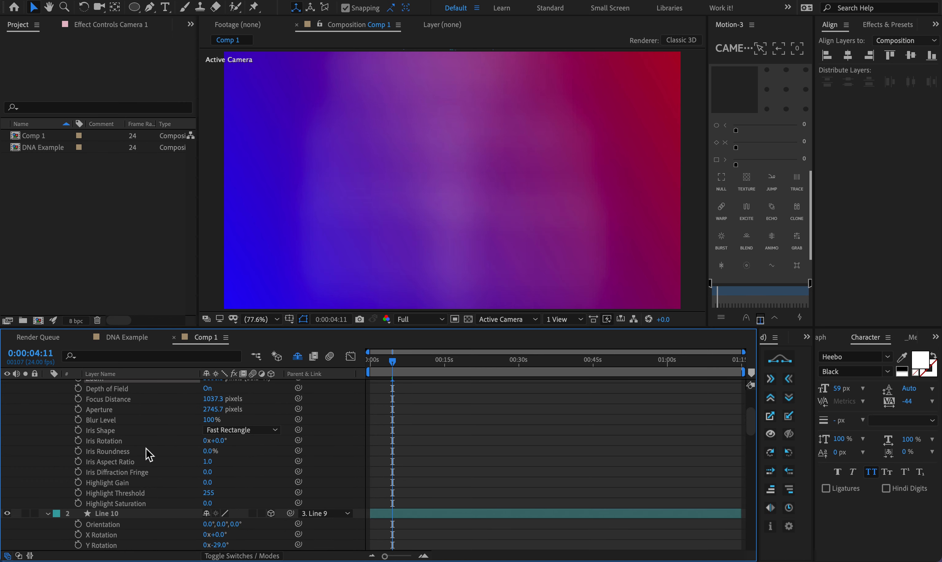
scroll(148, 455, up, 4)
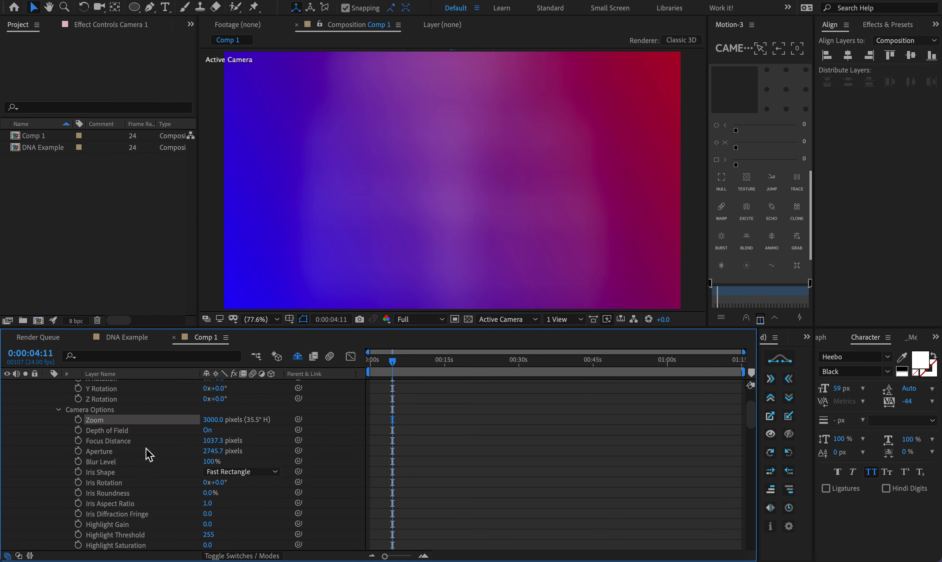
drag(215, 441, 326, 436)
click(131, 440)
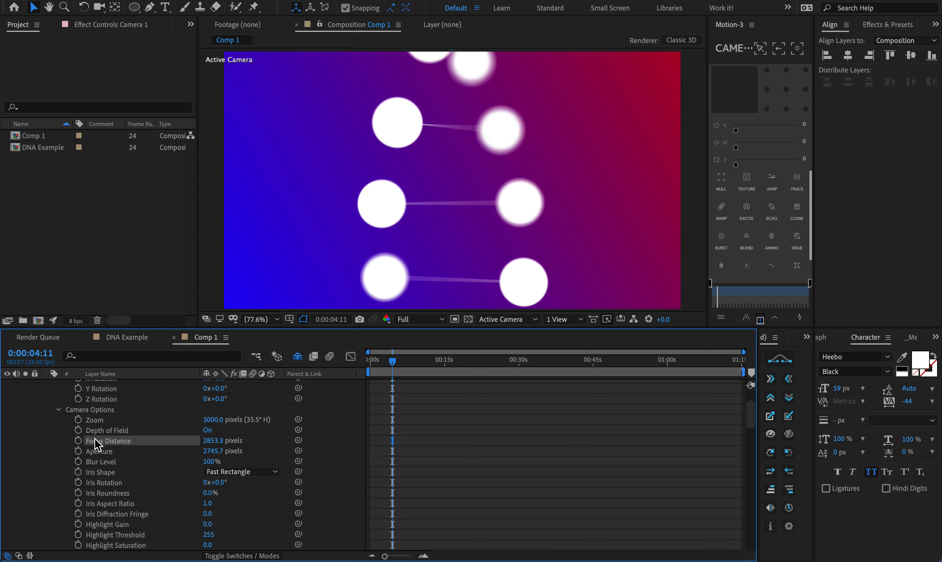
drag(204, 441, 123, 442)
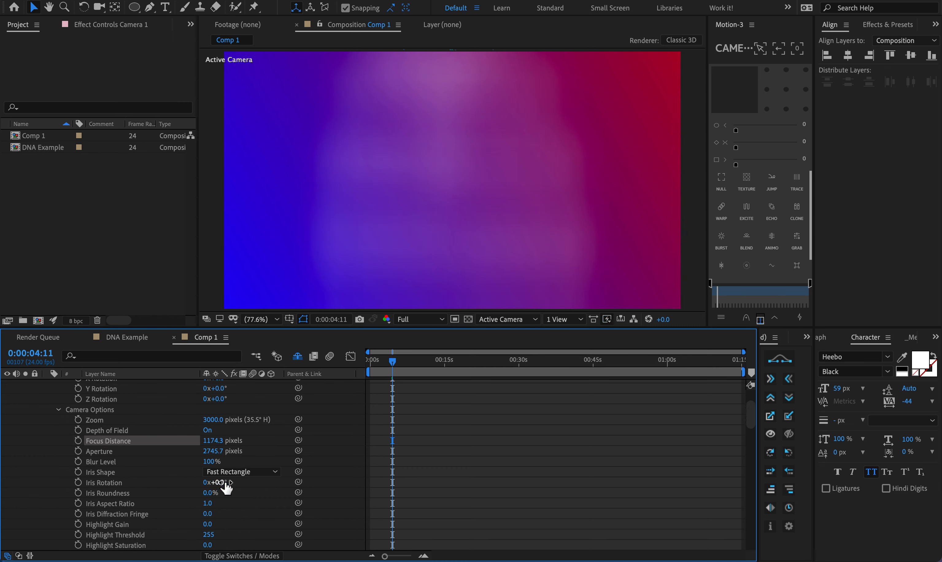
drag(208, 441, 243, 441)
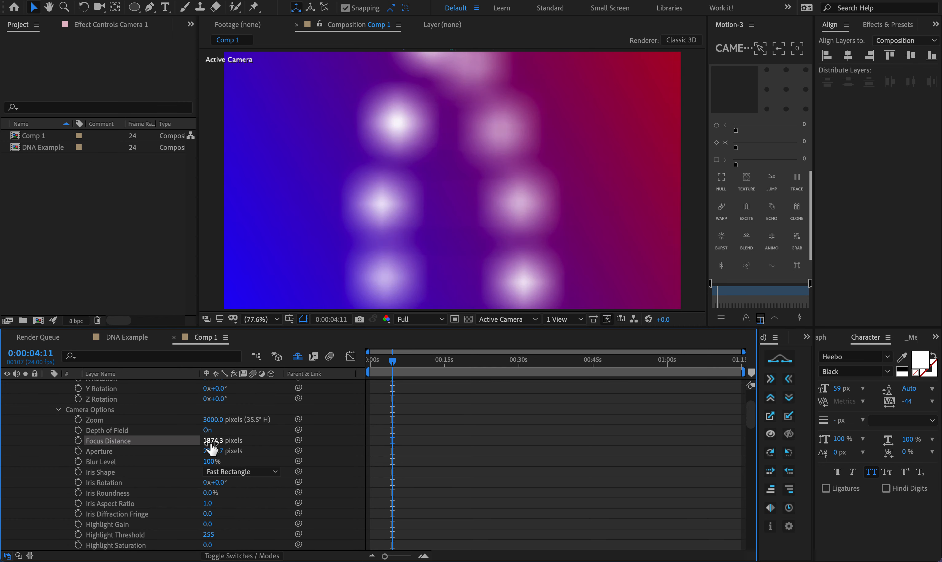
click(210, 441)
text(3000)
key(Return)
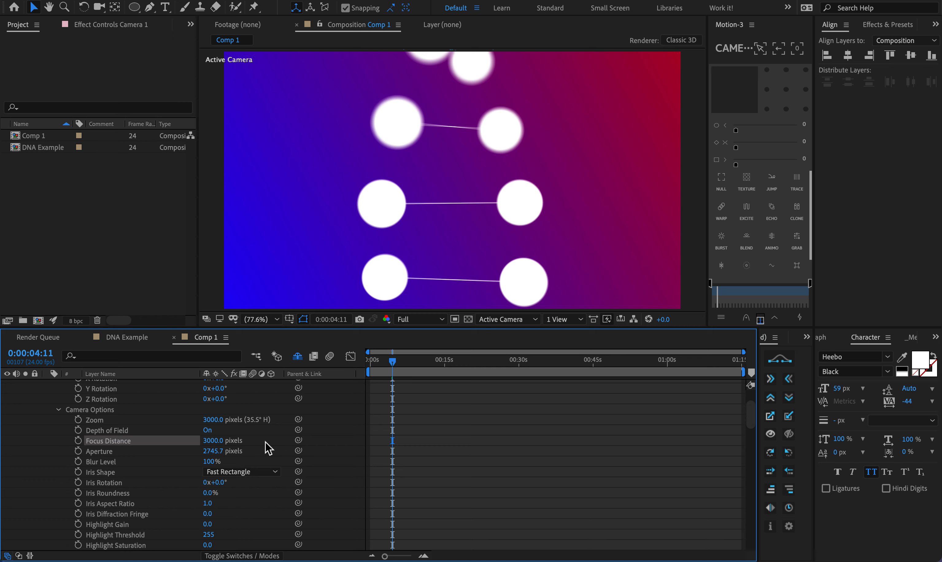
Step: Preview the animation, go to about 0:00:05:14, and select the lower circles and line to examine which ones are in focus
key(space)
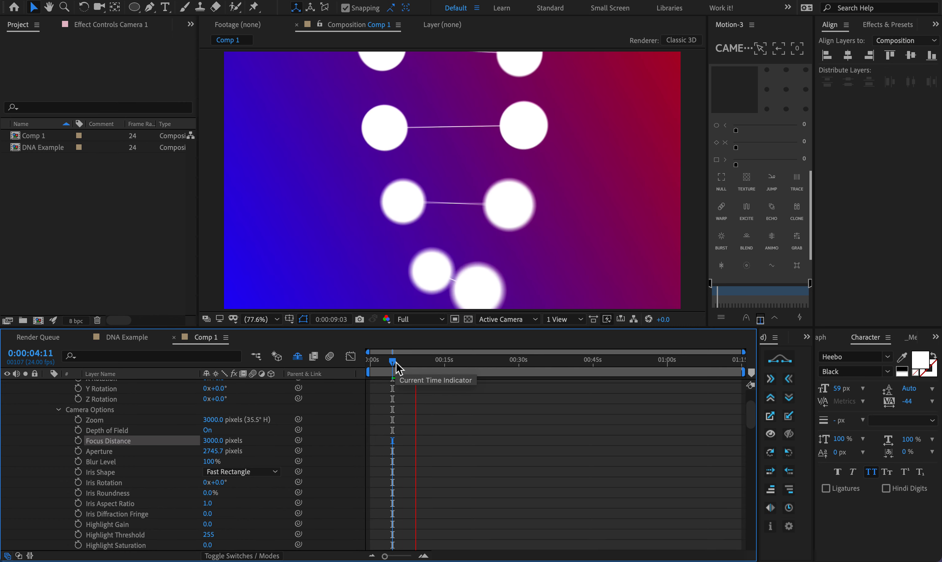
drag(398, 364, 396, 364)
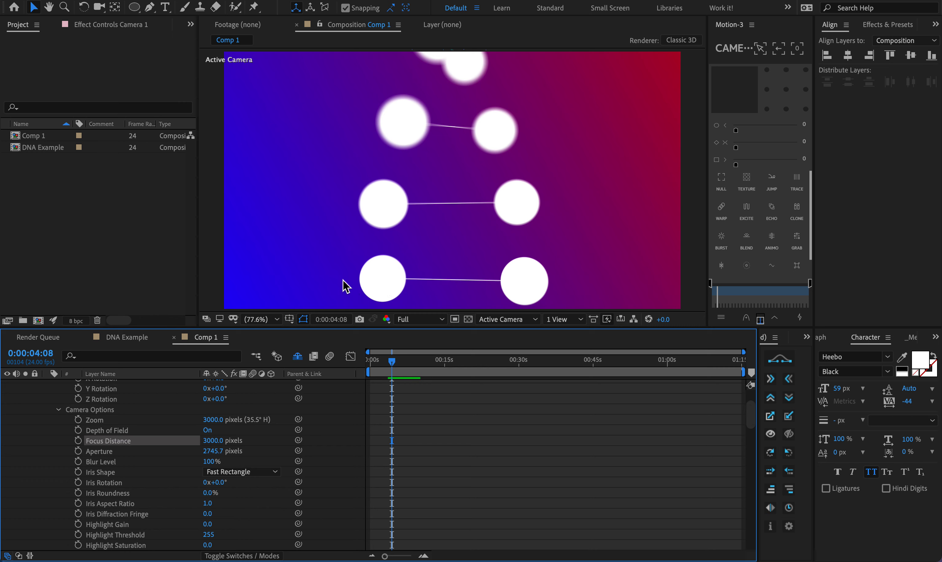
drag(398, 356, 400, 357)
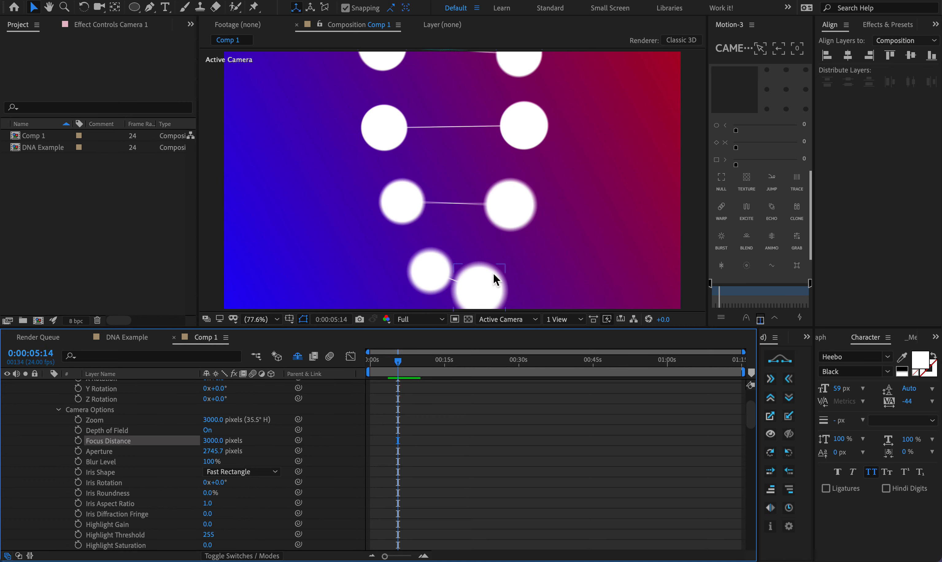
click(483, 281)
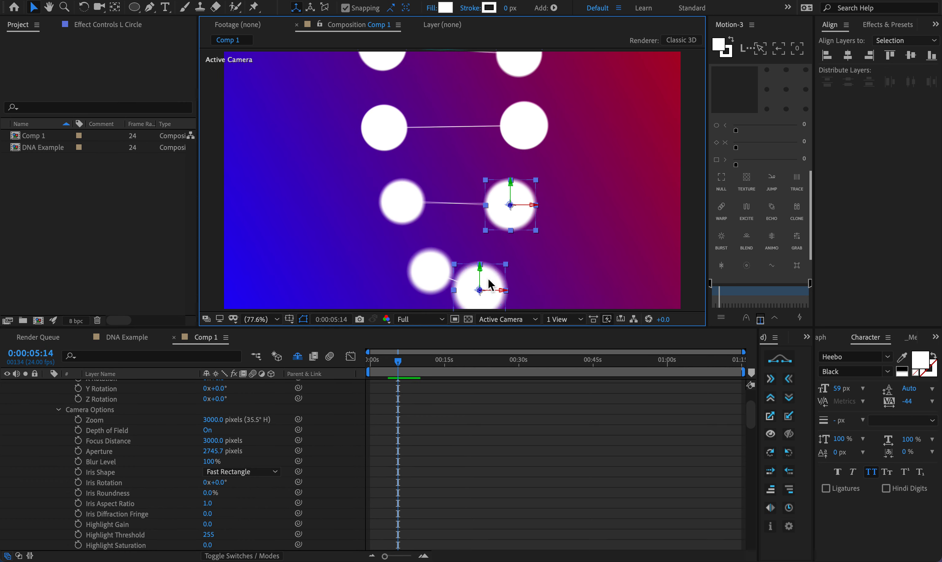
click(434, 275)
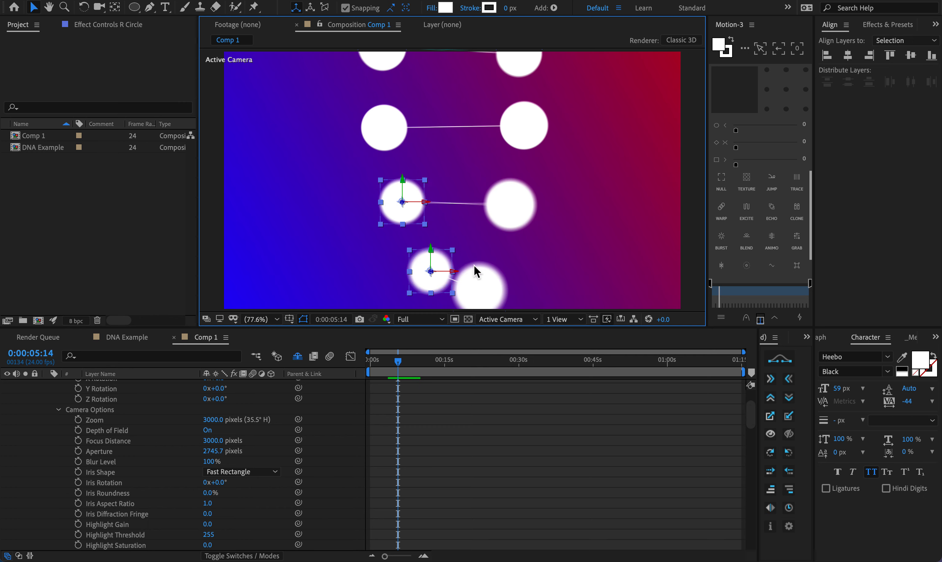
click(459, 282)
shift+click(506, 214)
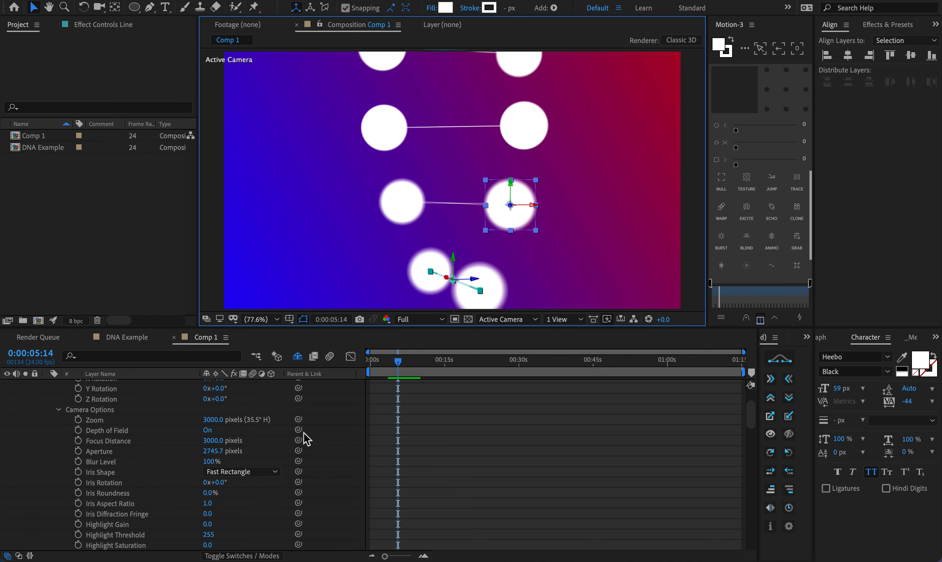
Step: Reduce Camera 1's Focus Distance to 2800 pixels so the focus falls on the nearer circles
click(218, 445)
drag(219, 444, 148, 437)
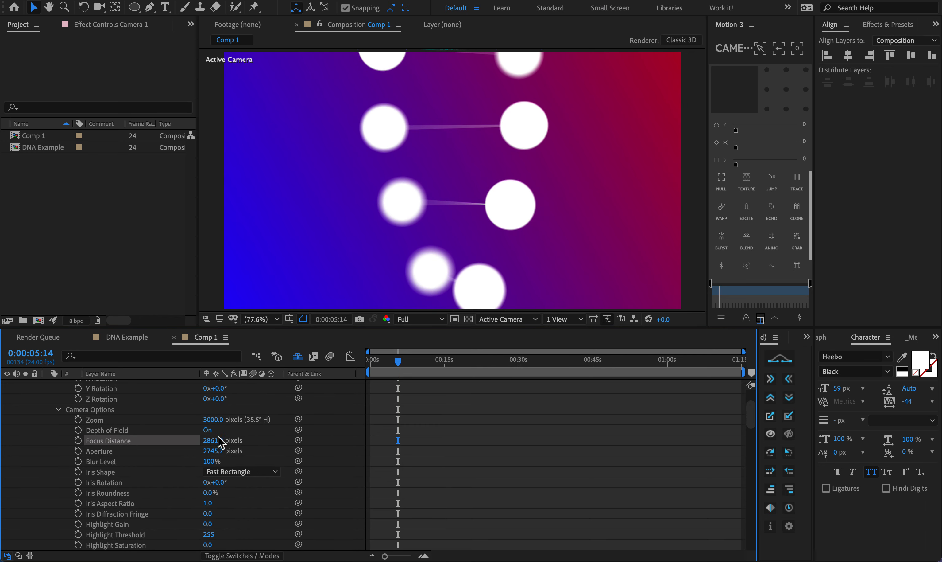
drag(219, 438, 188, 442)
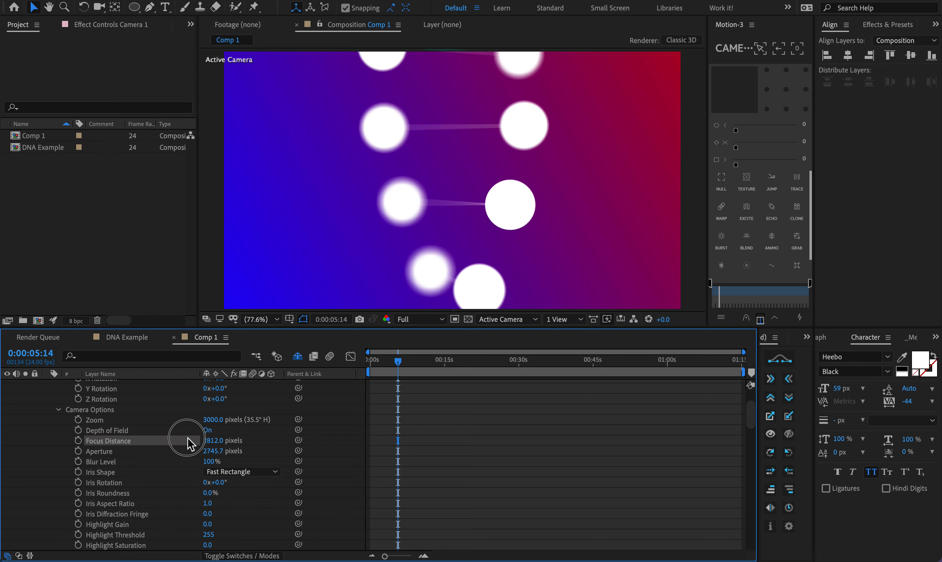
click(217, 444)
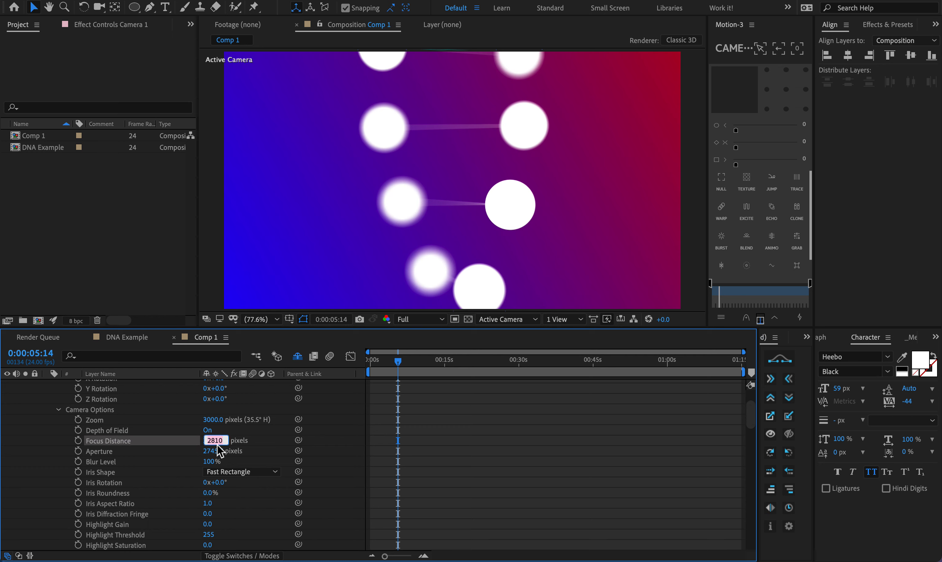
text(2800)
key(Return)
Step: Preview the DNA animation from 0:00:05:14 to about 0:00:14:14 to check the depth-of-field blur
click(533, 396)
key(space)
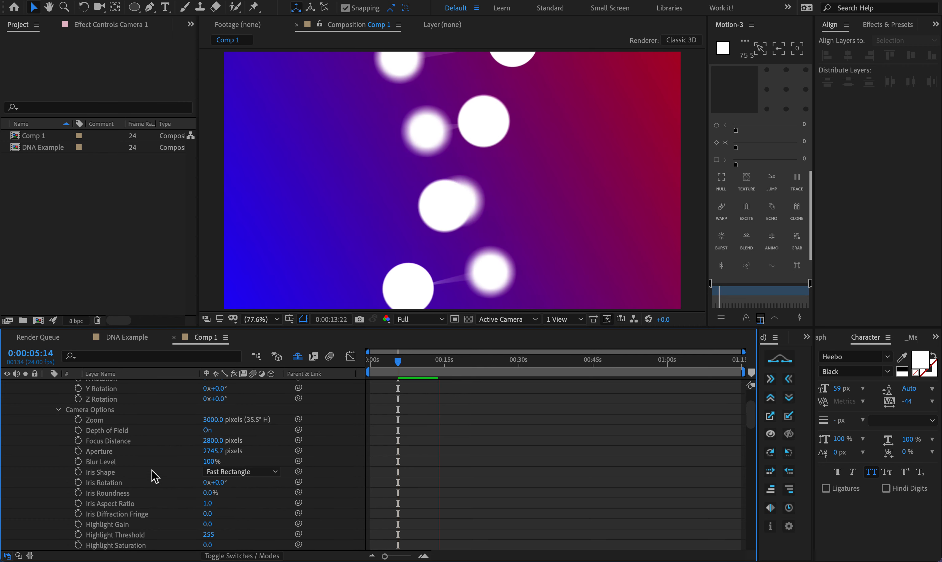
key(space)
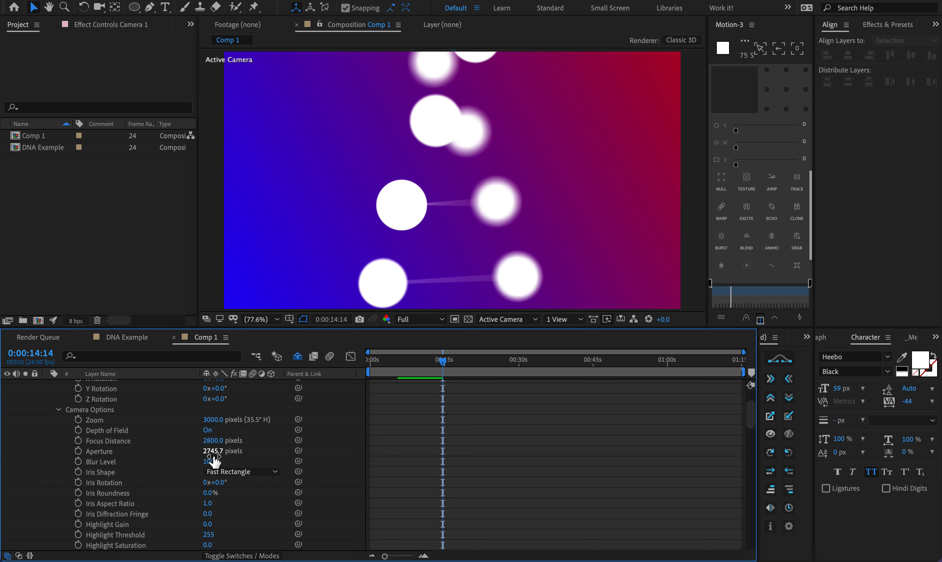
Step: Try Camera 1's Aperture at 0 pixels and at higher values, and undo the changes
drag(212, 456, 142, 453)
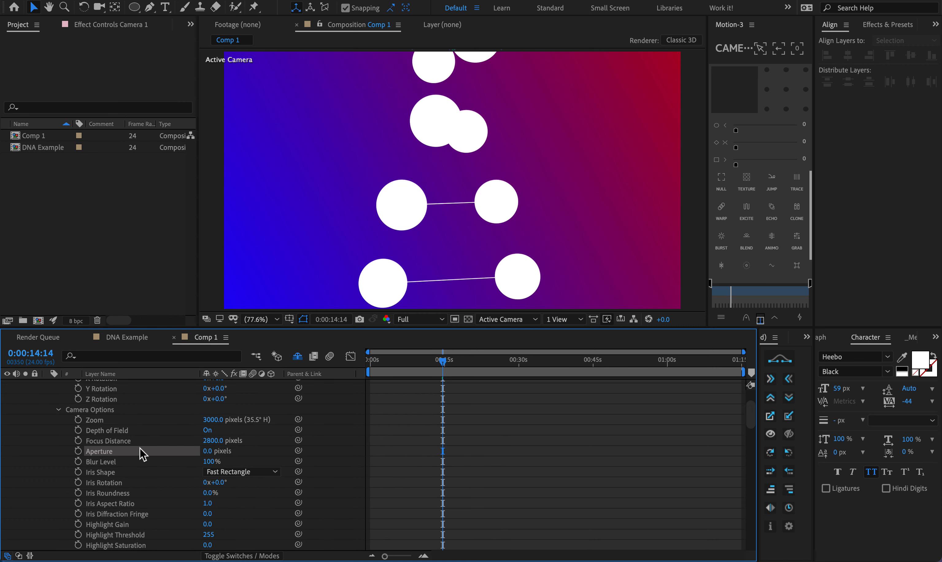
drag(215, 448, 482, 424)
drag(625, 389, 941, 387)
key(super+z)
key(super+shift+z)
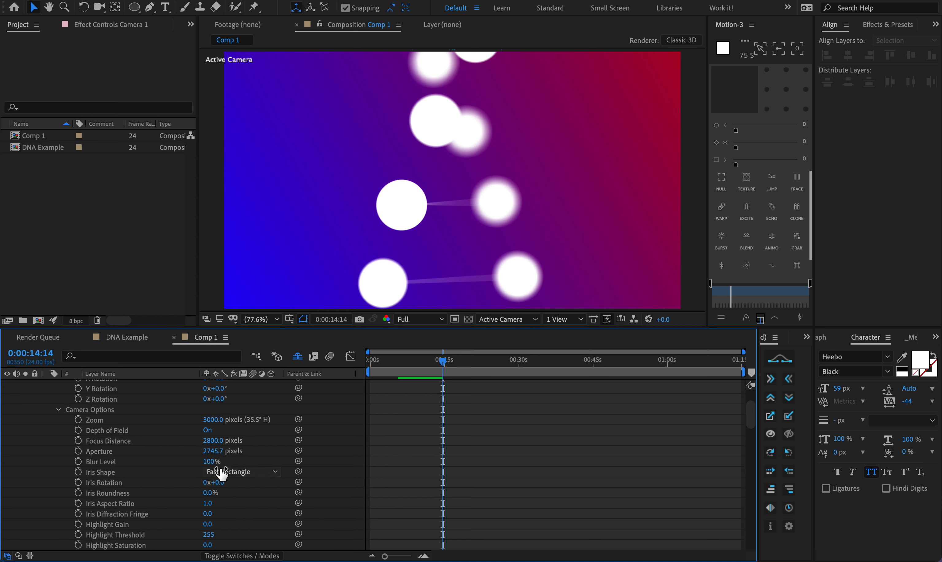
Step: Set Camera 1's Aperture to 2700 pixels
click(213, 451)
text(270)
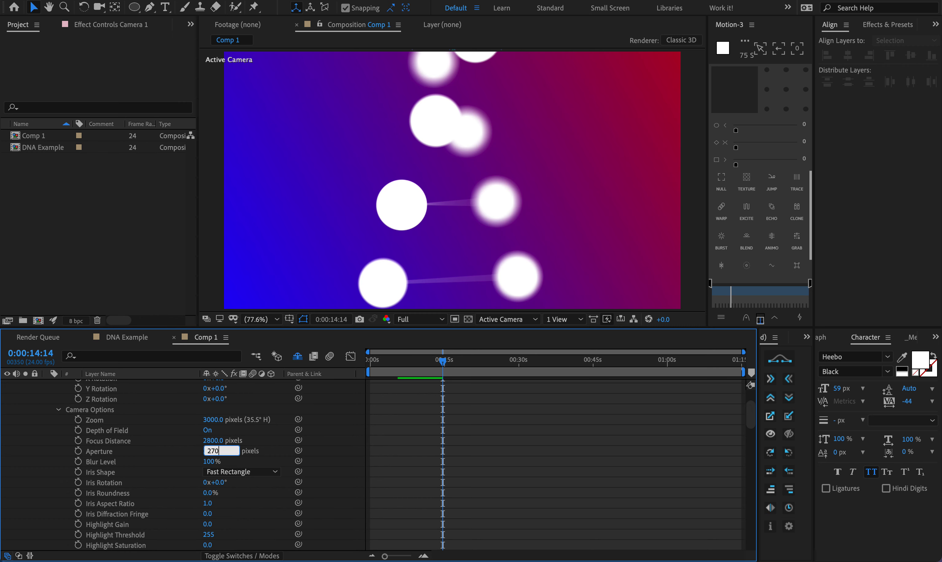
text(0)
key(Return)
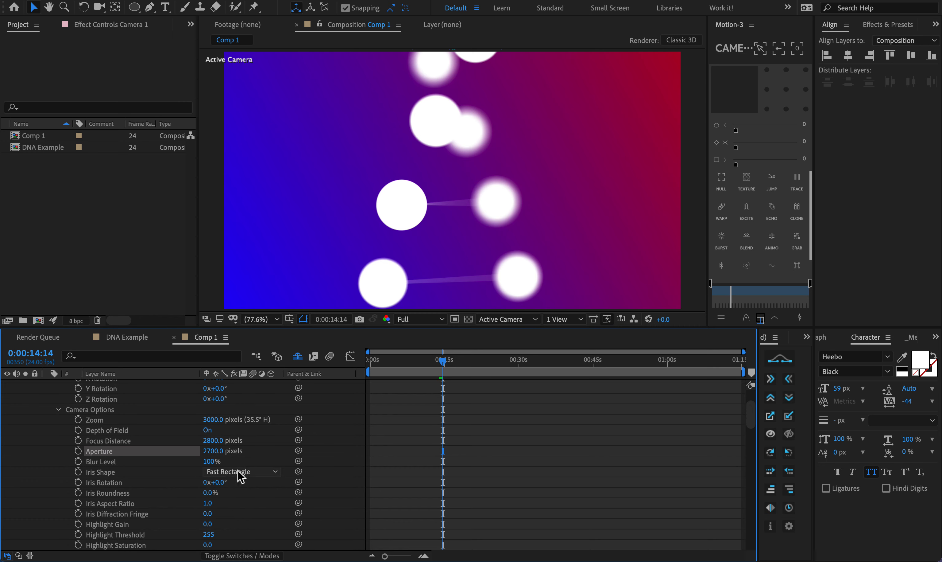
Step: Try the Triangle, Pentagon, Decagon and Fast Rectangle options for Camera 1's Iris Shape to compare the blur
click(237, 471)
click(144, 459)
click(109, 472)
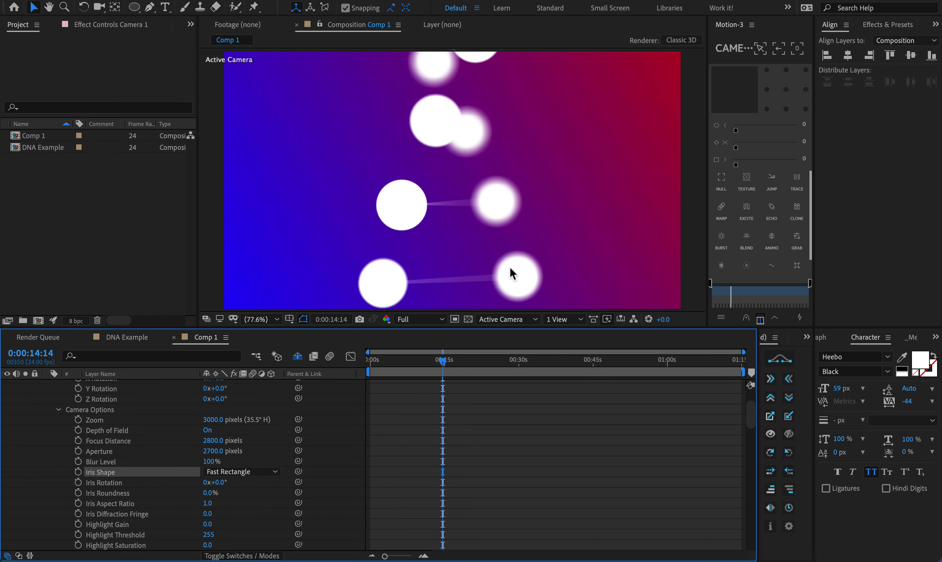
click(240, 473)
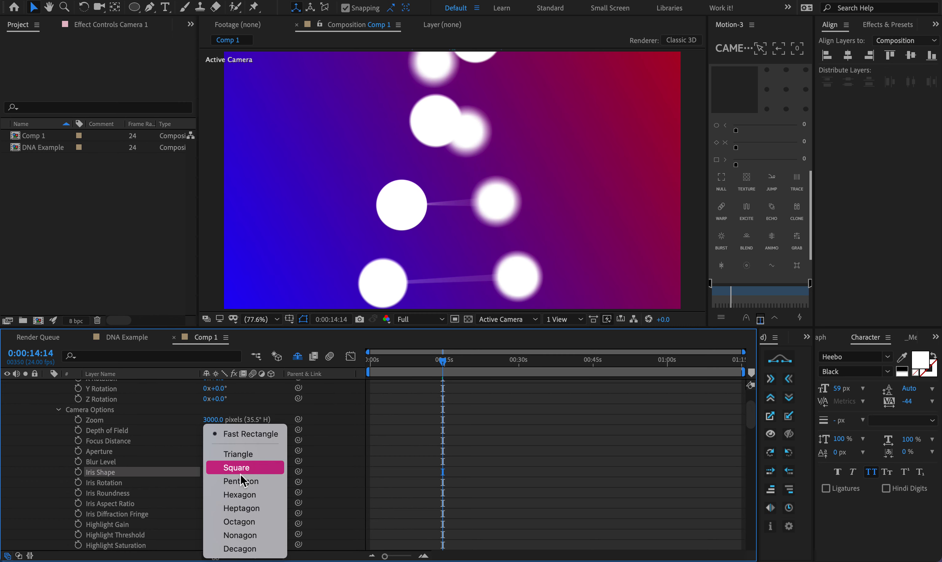
click(239, 456)
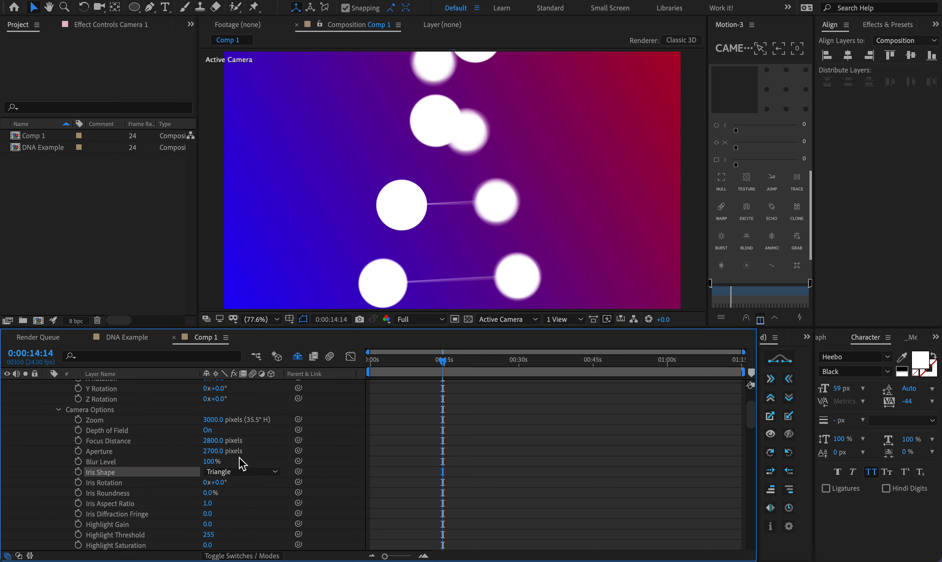
click(235, 472)
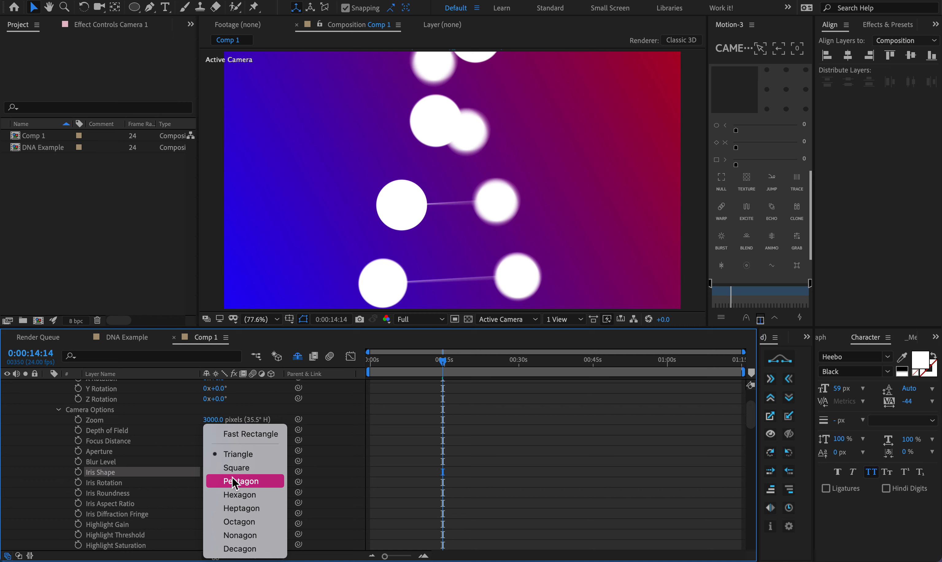
click(234, 483)
click(233, 473)
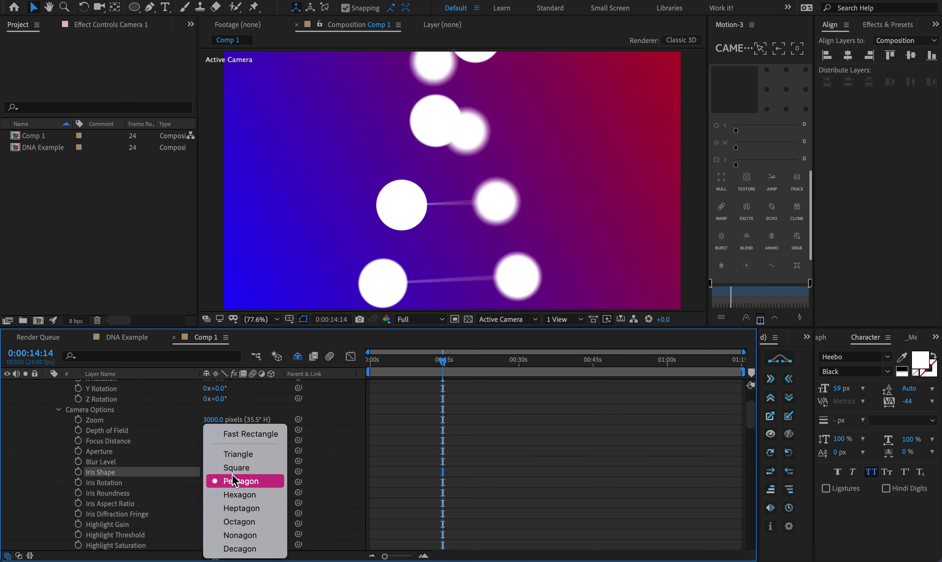
click(233, 551)
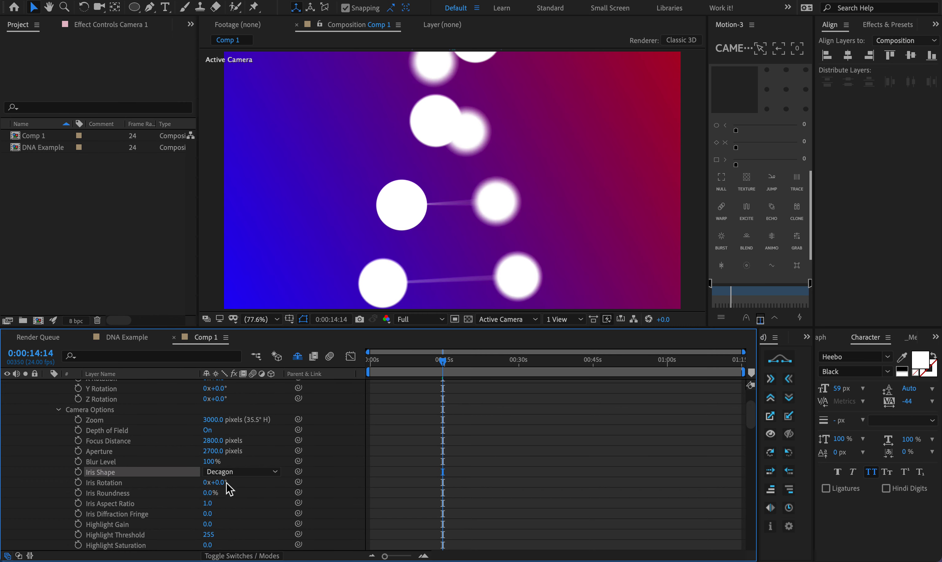
click(225, 473)
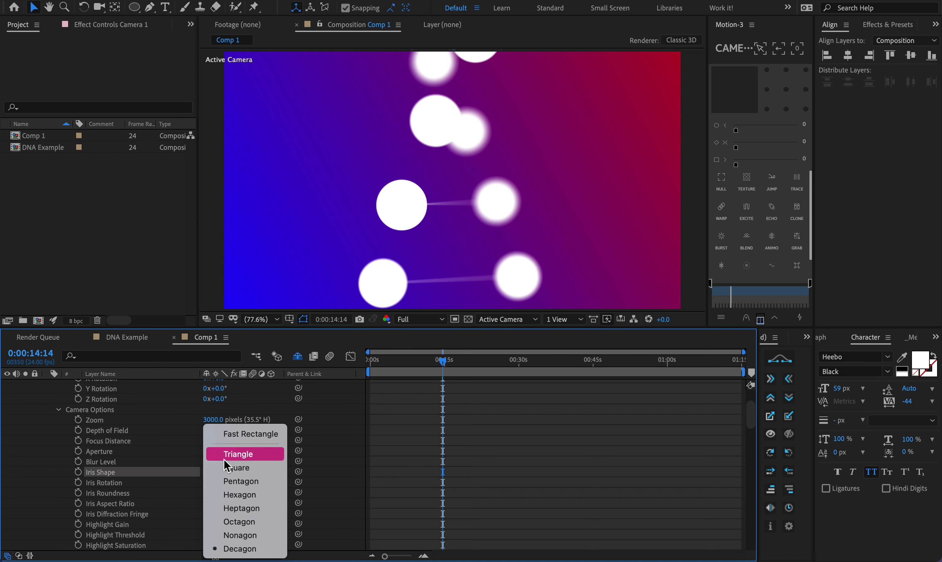
click(224, 451)
click(228, 473)
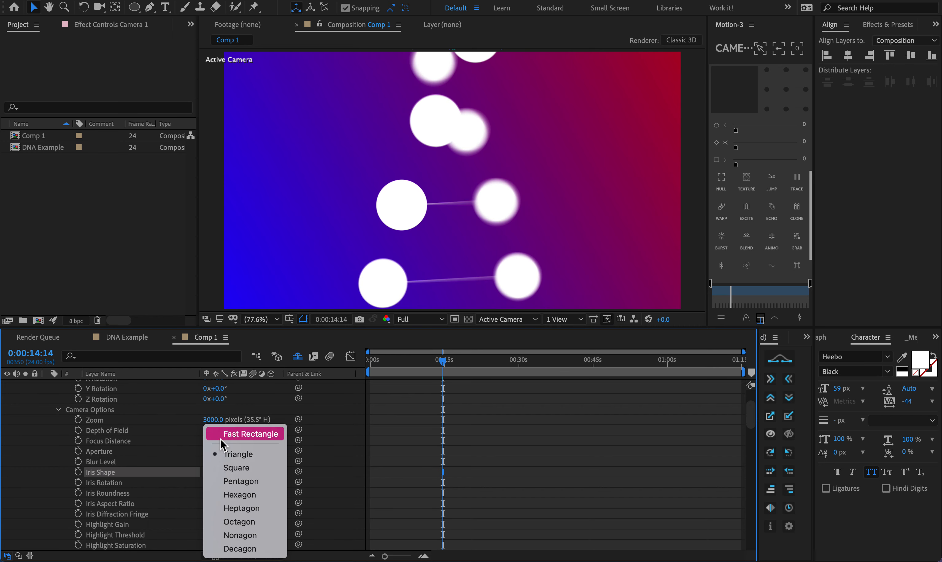
click(221, 437)
Step: Set Camera 1's Iris Shape to Triangle and its Aperture to 3000 pixels, and preview the blur
click(222, 471)
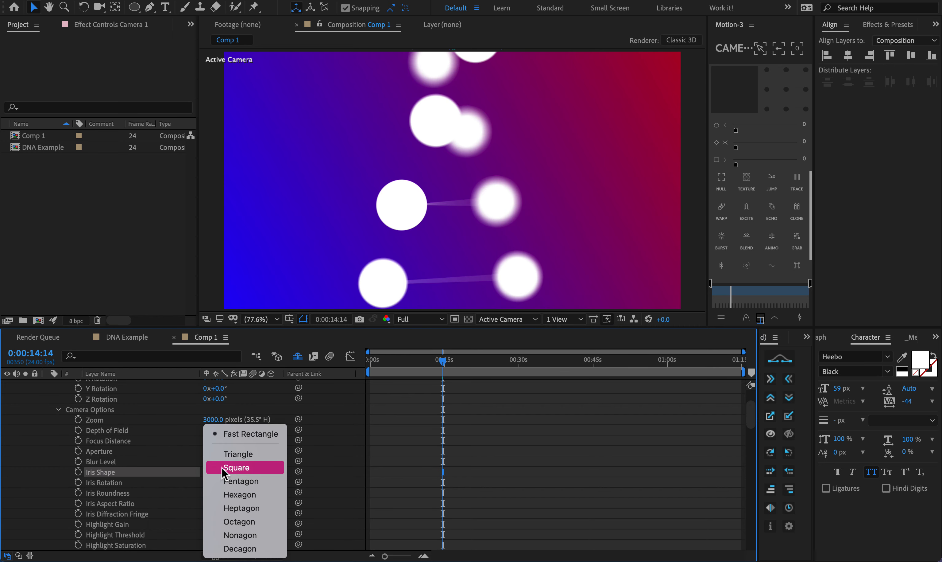
click(225, 454)
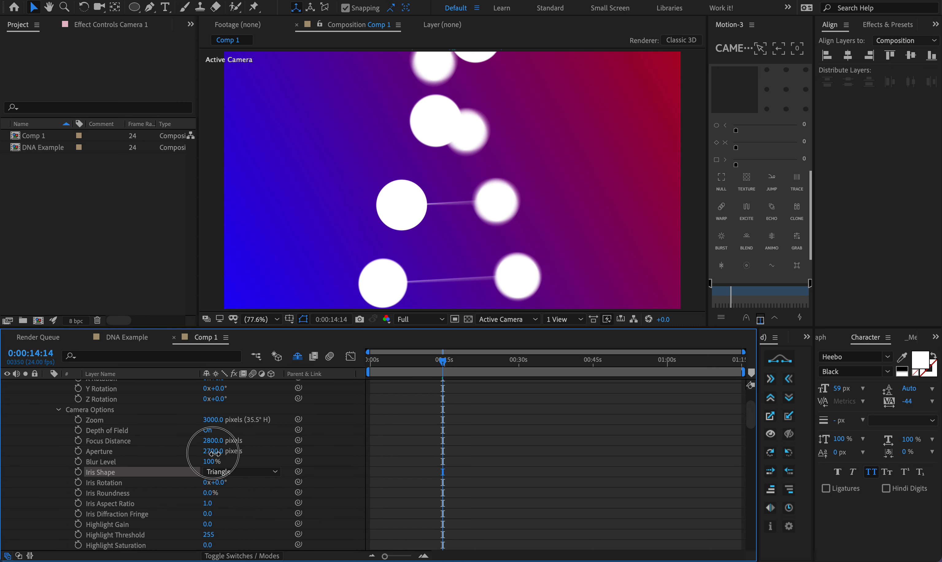
drag(215, 450, 417, 448)
click(216, 450)
text(30)
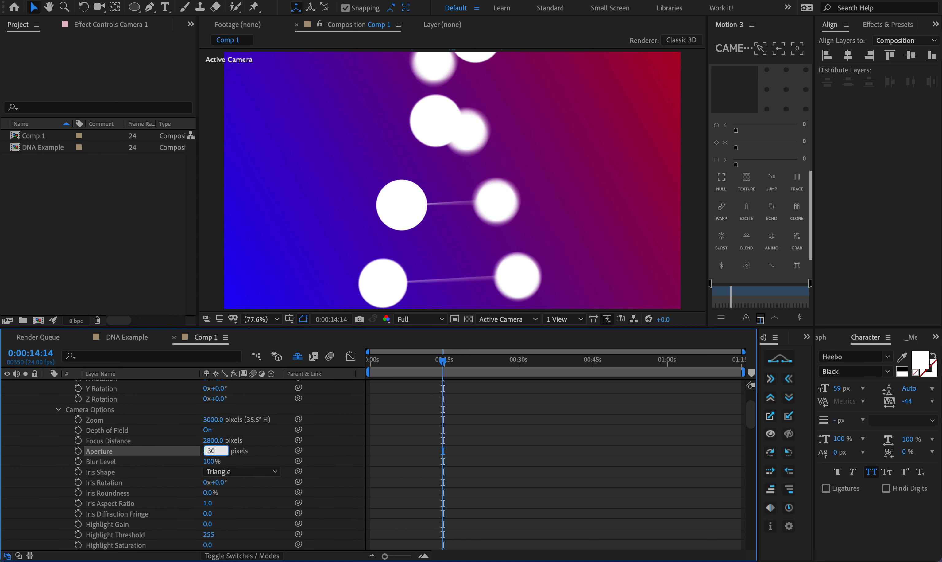
text(00)
key(Return)
key(space)
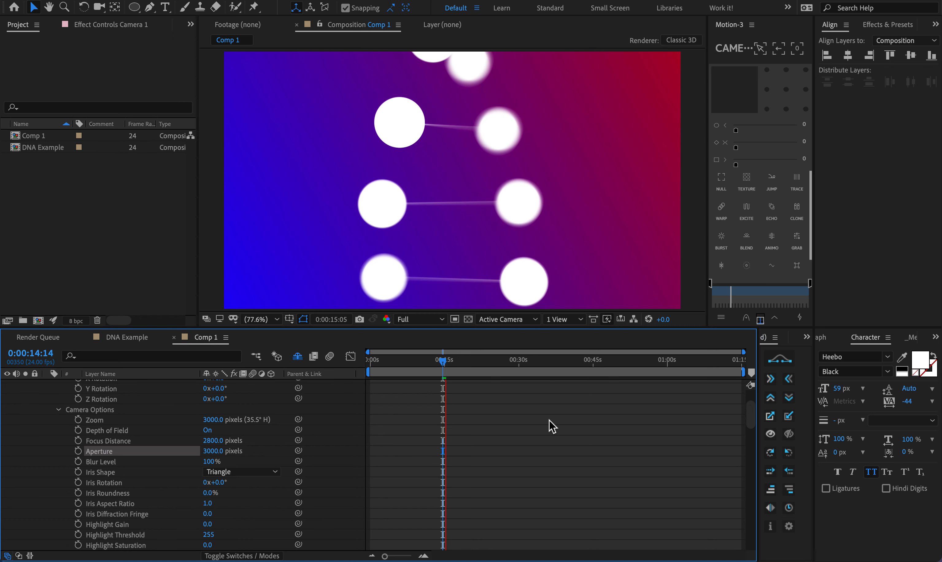
Step: Collapse the layer properties and add a Position keyframe to the base Line layer at 0:00:00:00
drag(436, 359, 366, 358)
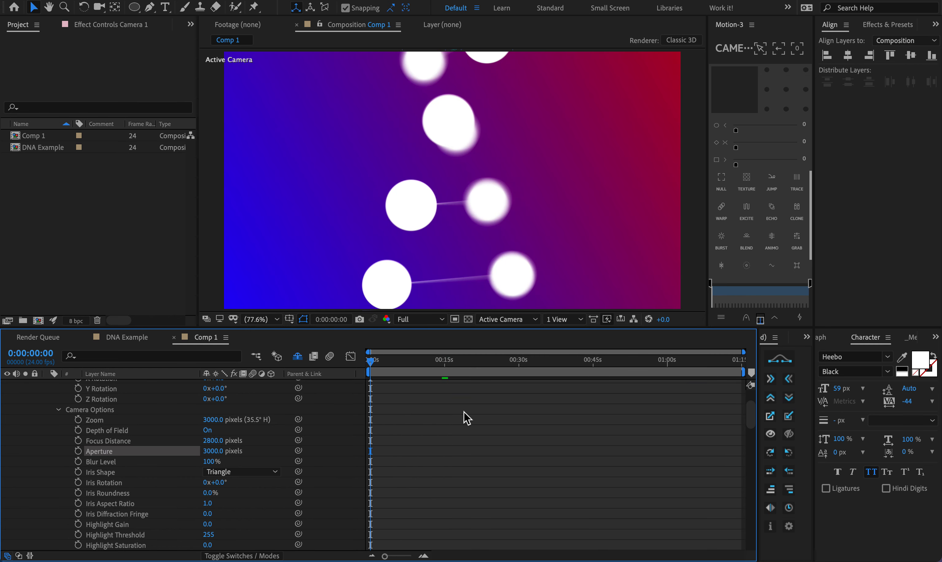
scroll(410, 404, down, 10)
scroll(412, 409, up, 3)
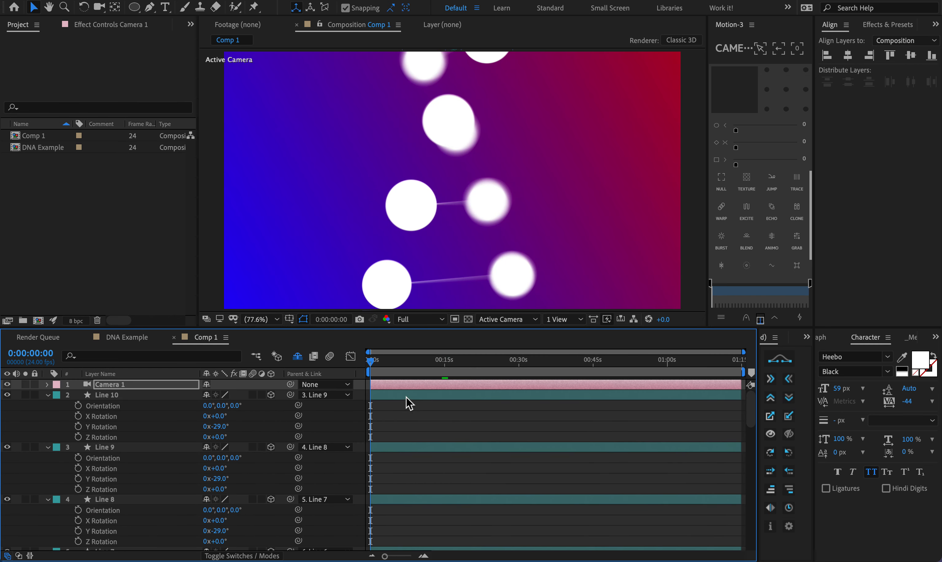
click(402, 404)
key(u)
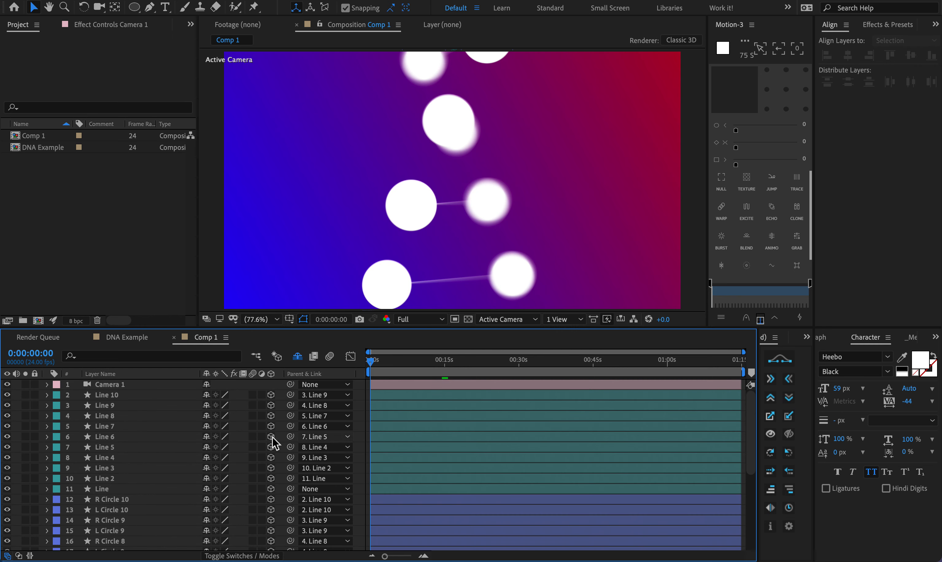
scroll(111, 501, down, 2)
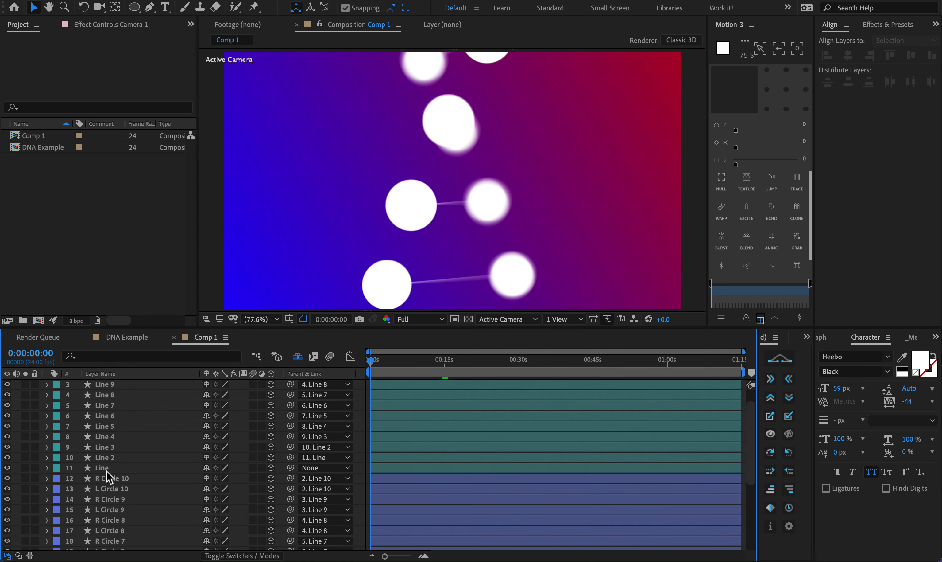
click(106, 468)
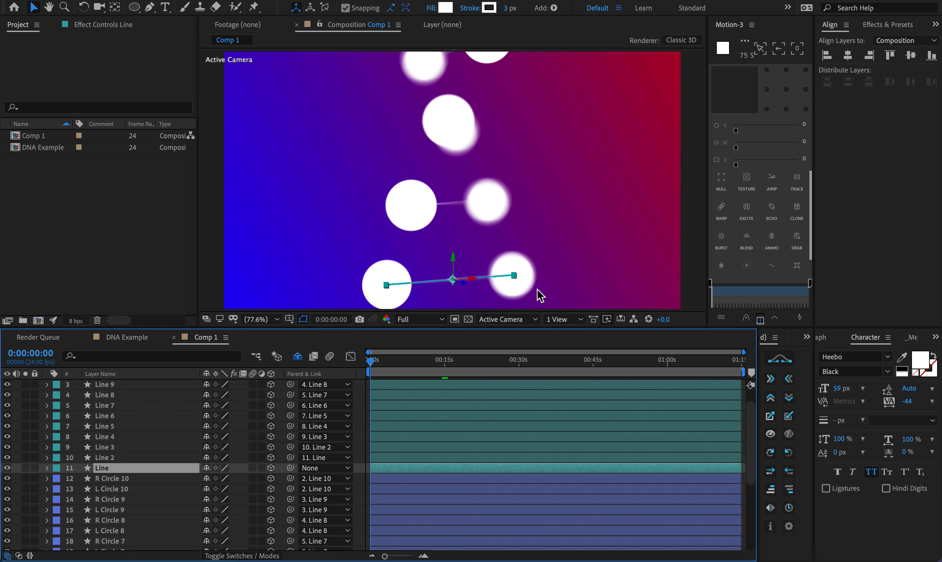
key(p)
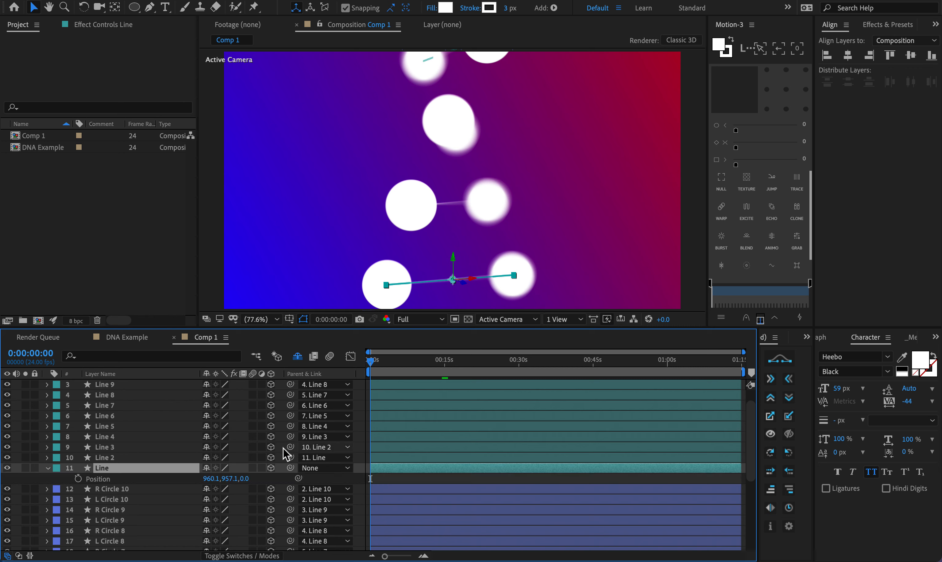
click(78, 478)
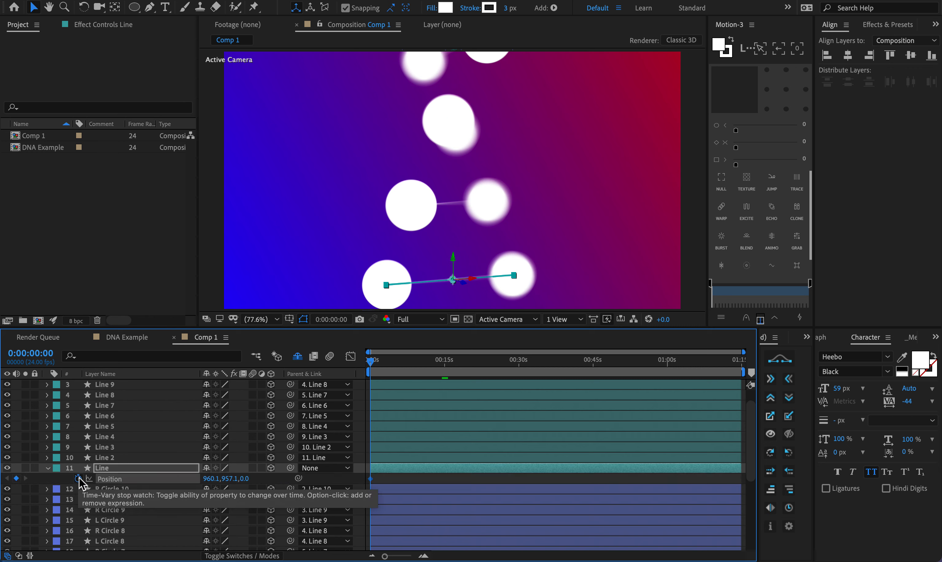
Step: End the work area at 0:00:15:03, move the base Line down there to a Y position of 2916.1, and preview it
drag(386, 364, 447, 366)
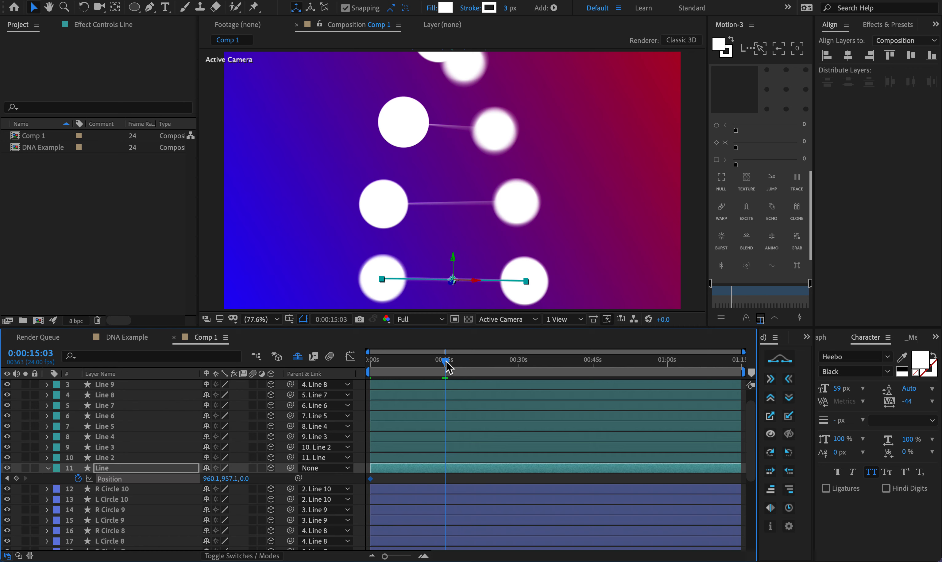
key(n)
drag(453, 263, 453, 307)
key(space)
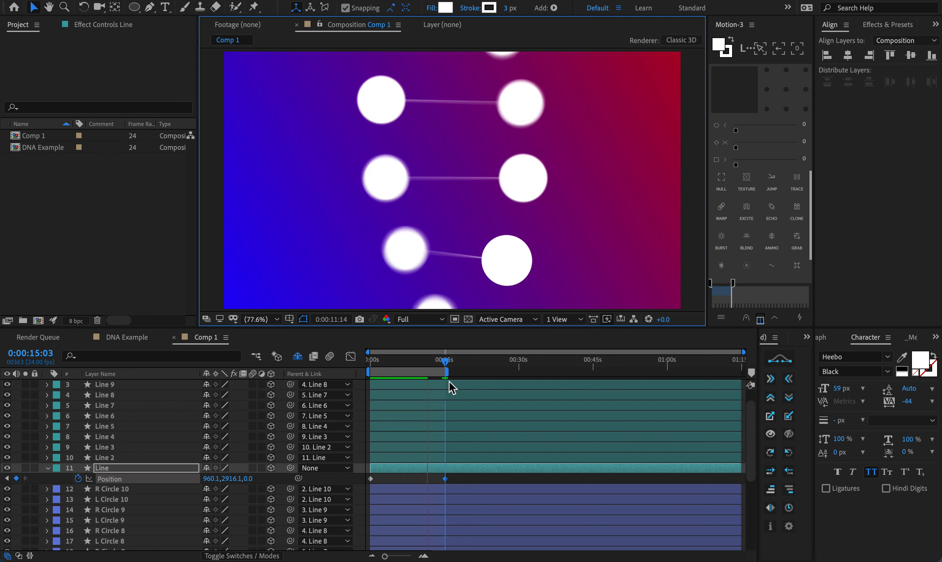
Step: Draw a small white circle as a separate shape layer beside the DNA strand at 0:00:12:22
click(774, 339)
click(810, 410)
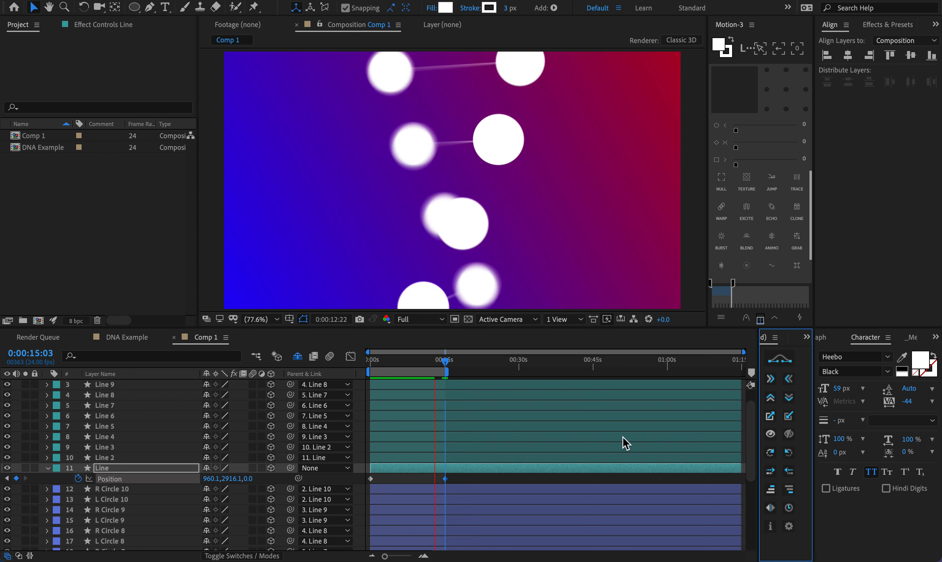
click(206, 62)
click(134, 7)
drag(351, 111, 387, 190)
key(ctrl+z)
click(480, 485)
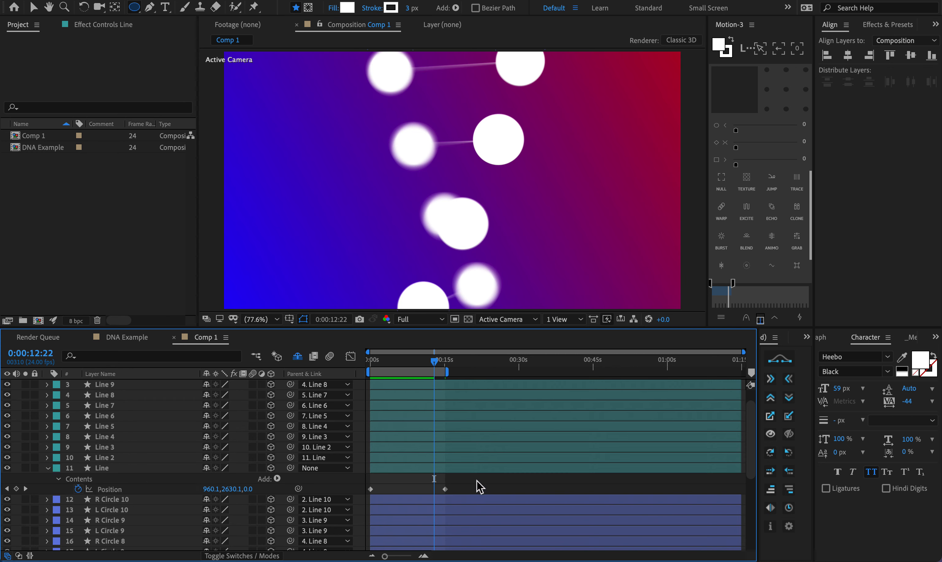
drag(522, 155, 560, 193)
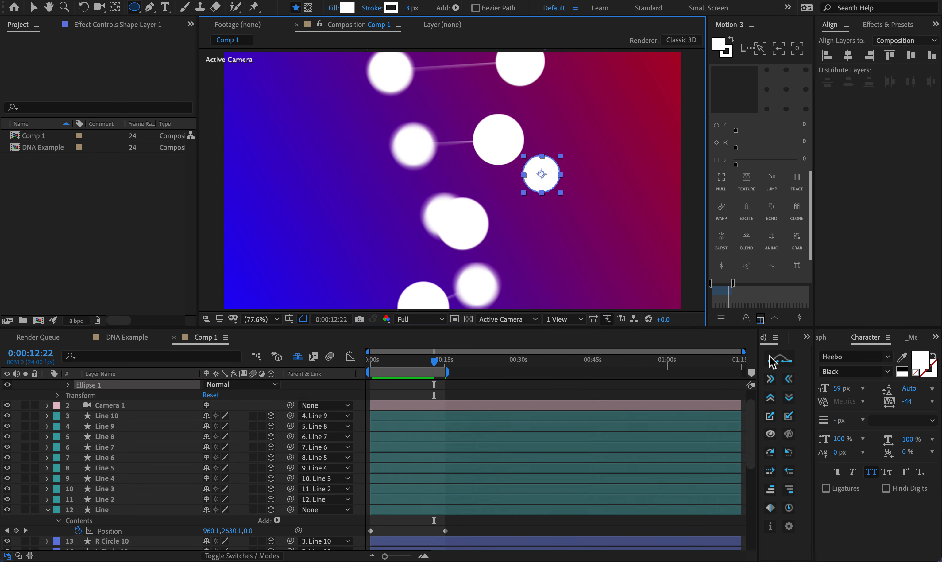
Step: Try KeyFast's slide-in and scale-out animations on the small test circle, and delete its layer
click(770, 378)
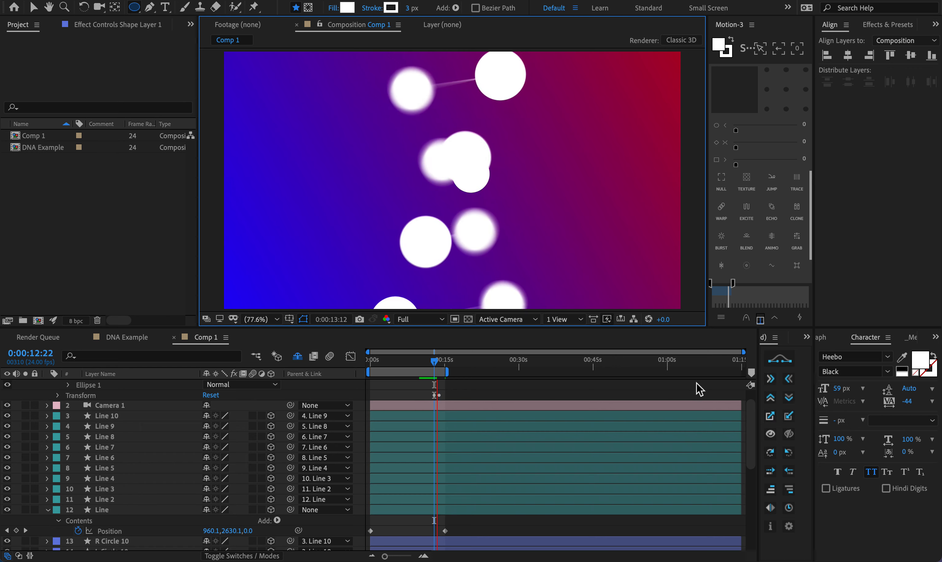
key(space)
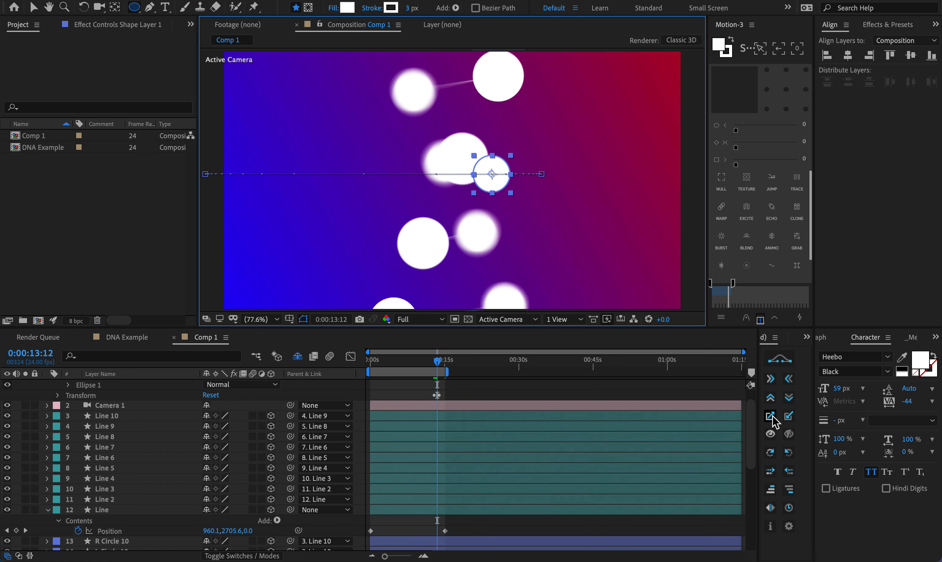
click(788, 416)
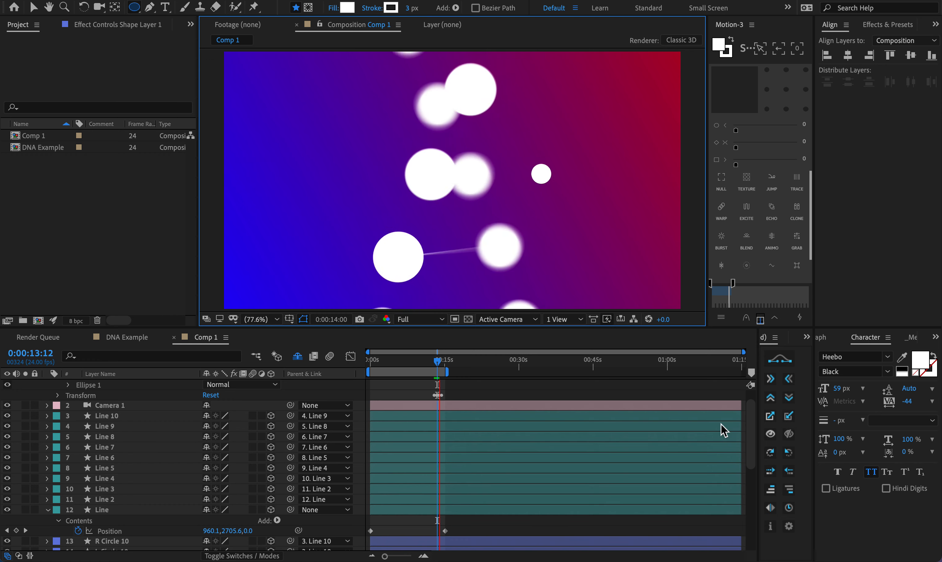
key(space)
scroll(591, 430, up, 2)
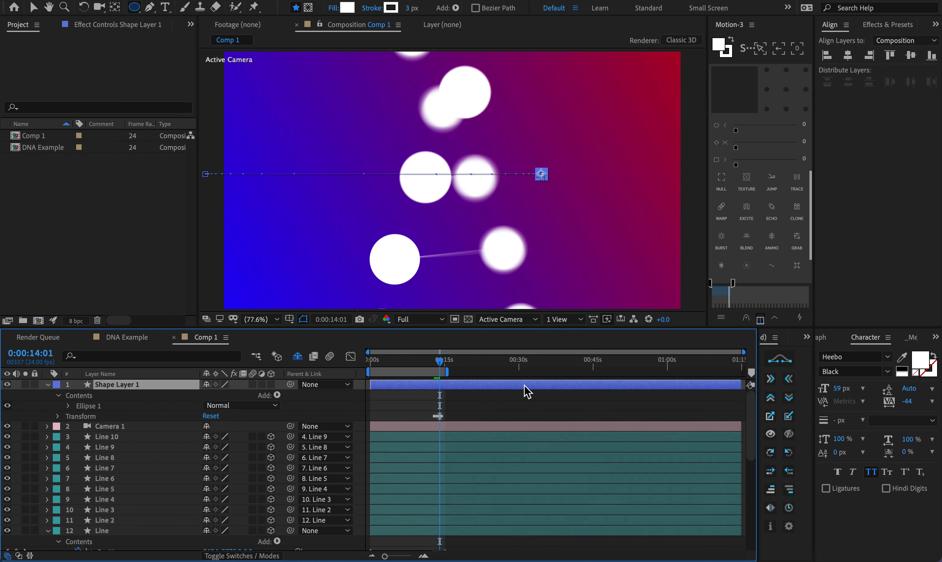
key(Delete)
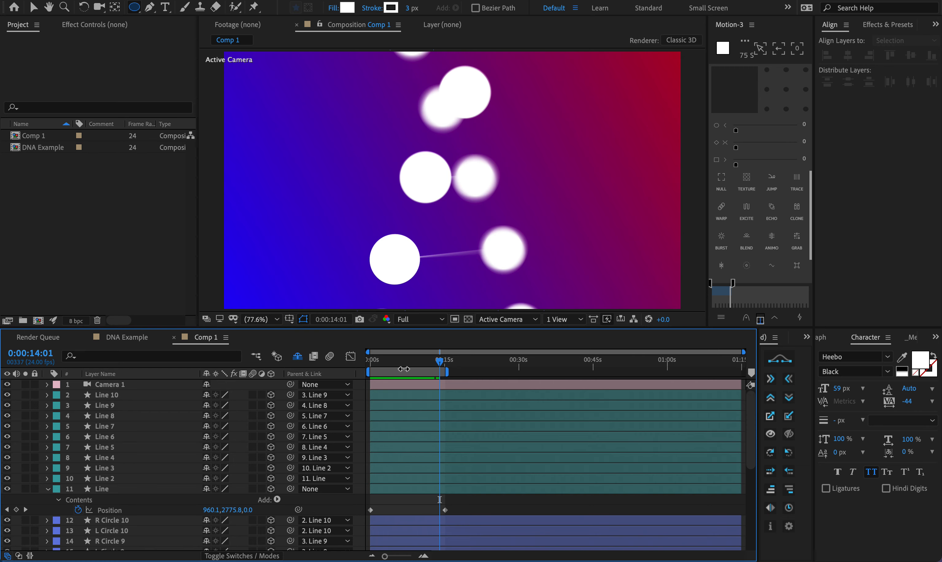
Step: Switch to the web browser and look through the KeyFast product page on aescripts.com and the author's portfolio site
key(super+Tab)
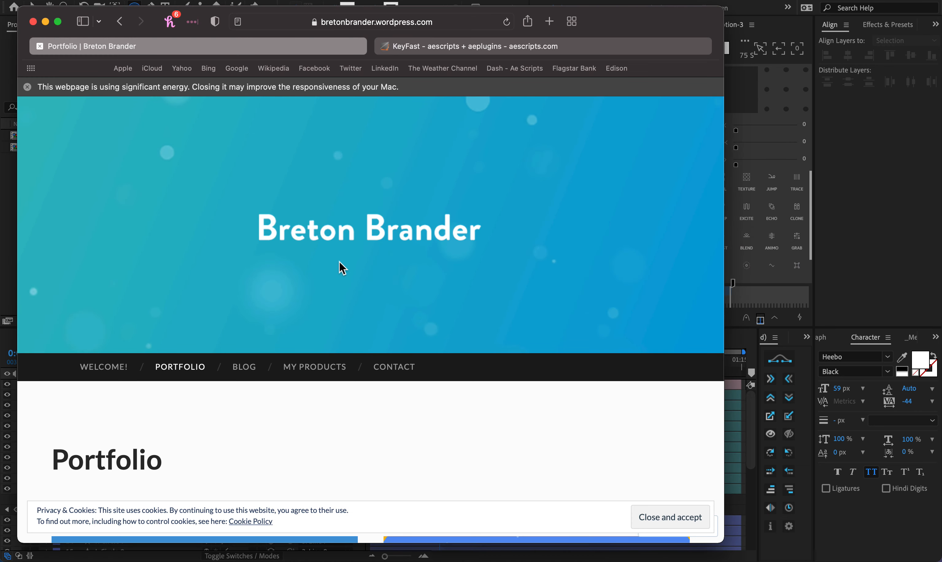
click(432, 46)
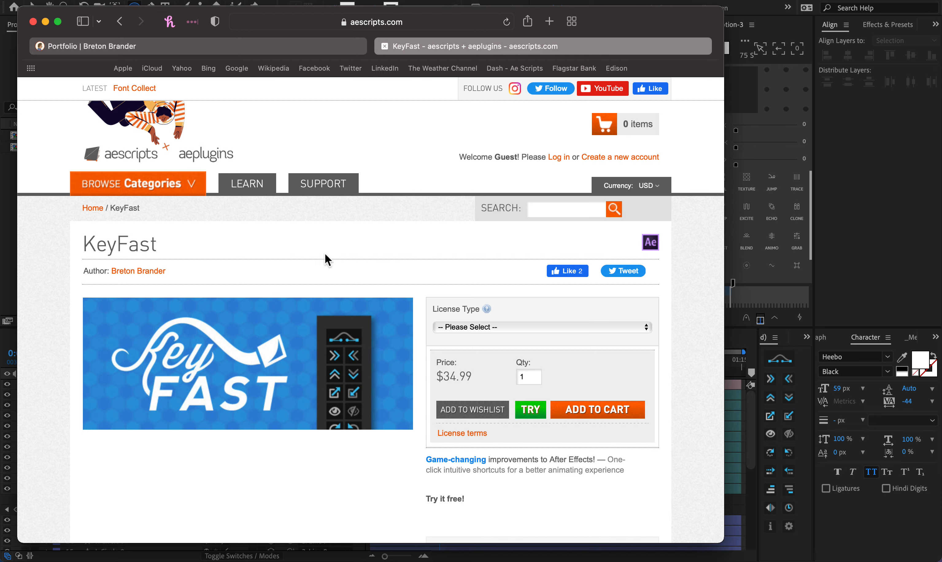
scroll(142, 280, down, 15)
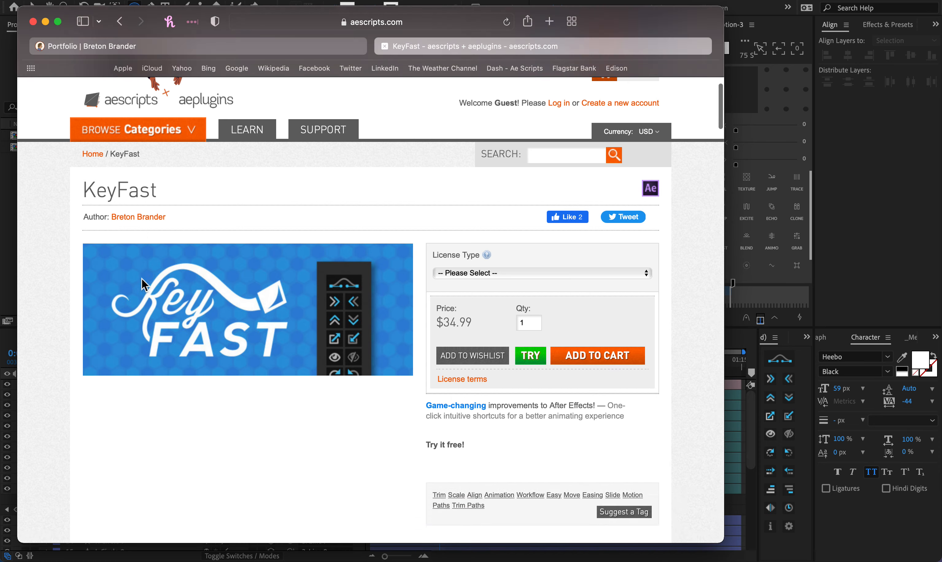
scroll(147, 297, down, 15)
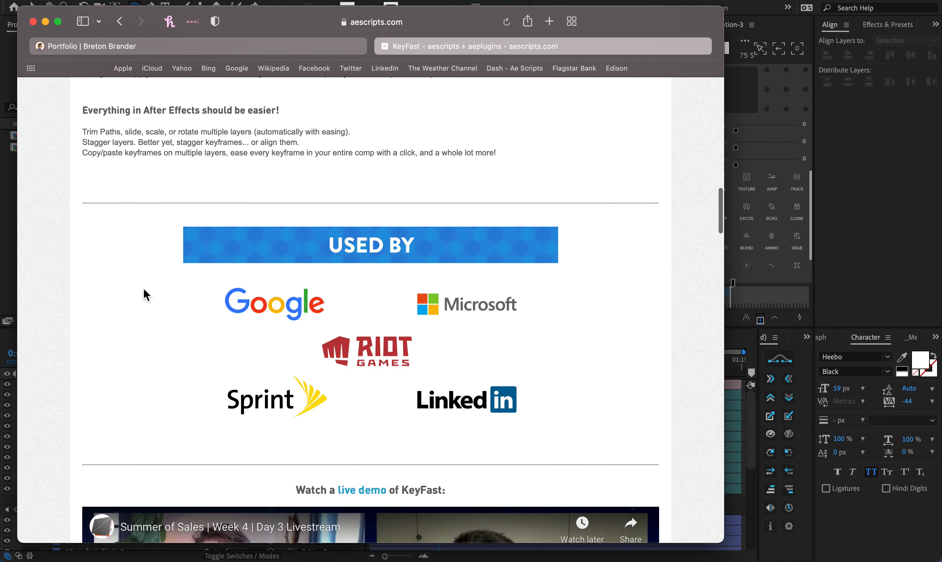
scroll(147, 297, down, 8)
scroll(147, 296, down, 20)
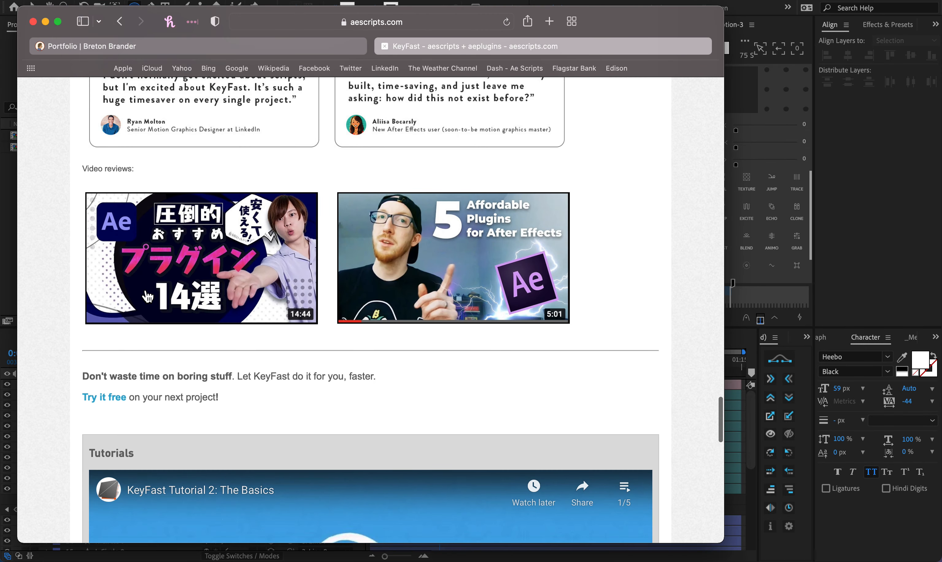
scroll(276, 206, down, 1)
scroll(275, 204, down, 3)
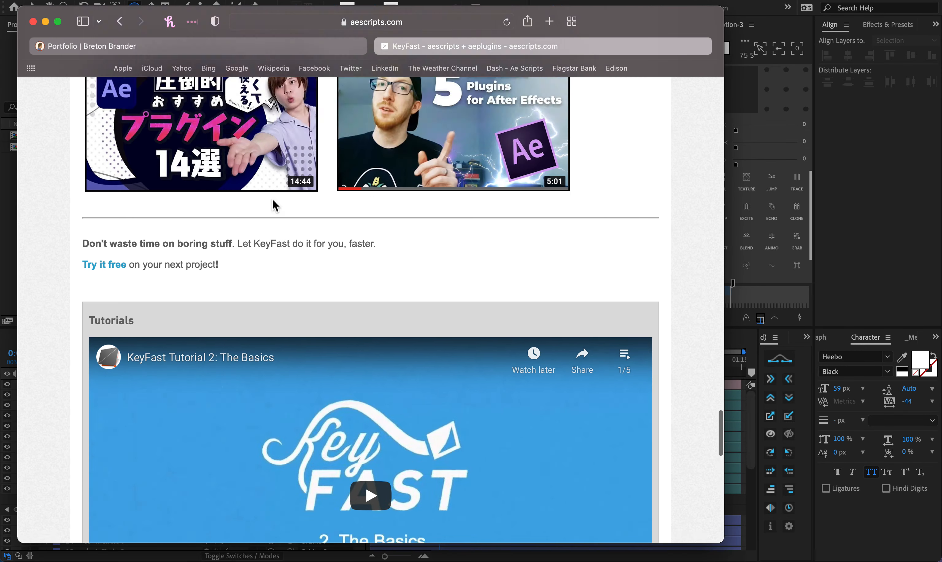
scroll(274, 204, up, 20)
click(243, 49)
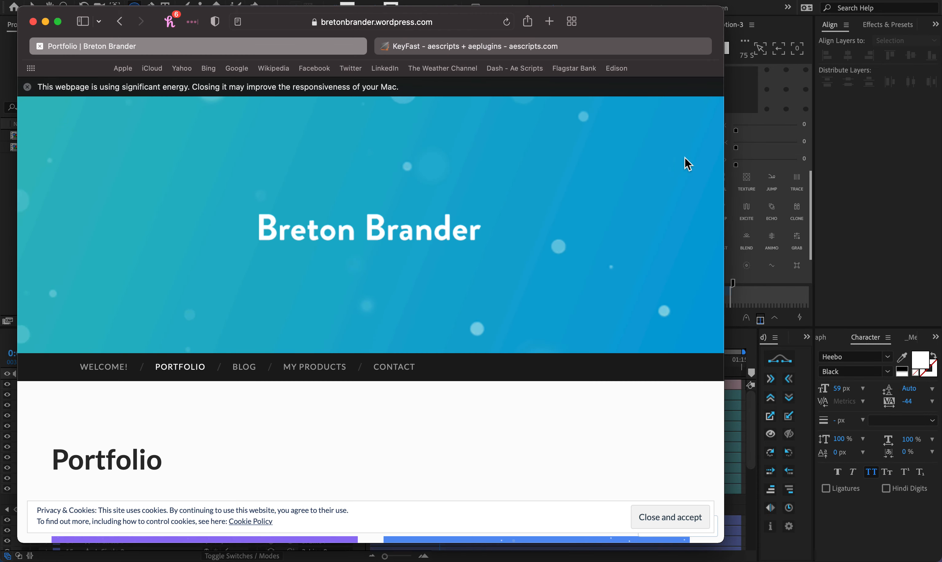
Step: Return to After Effects and preview the downward-moving DNA strand in Comp 1
click(888, 202)
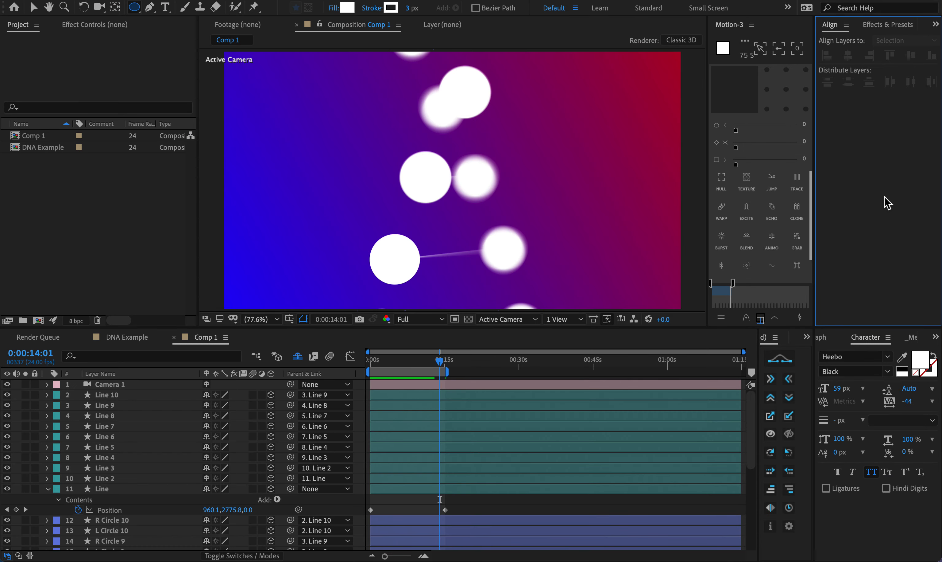
key(space)
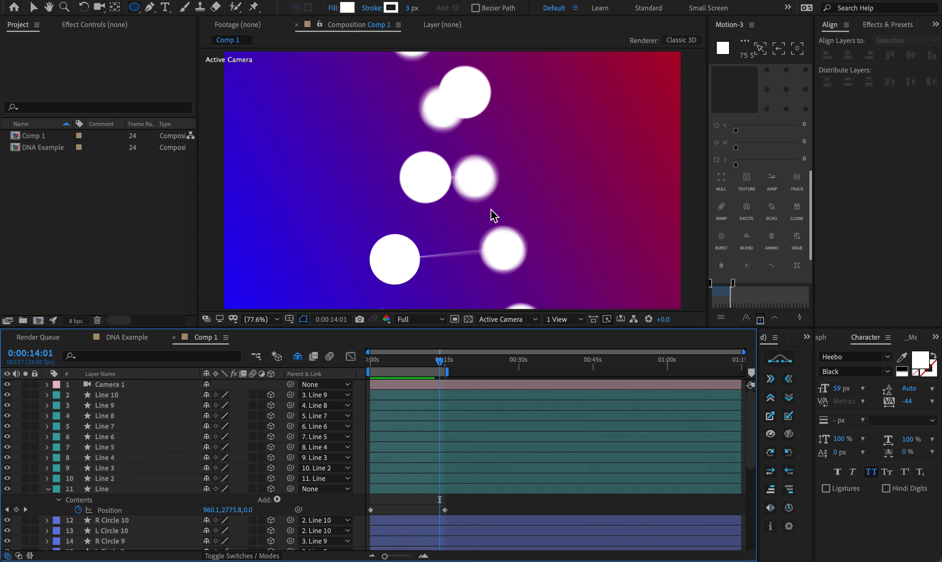